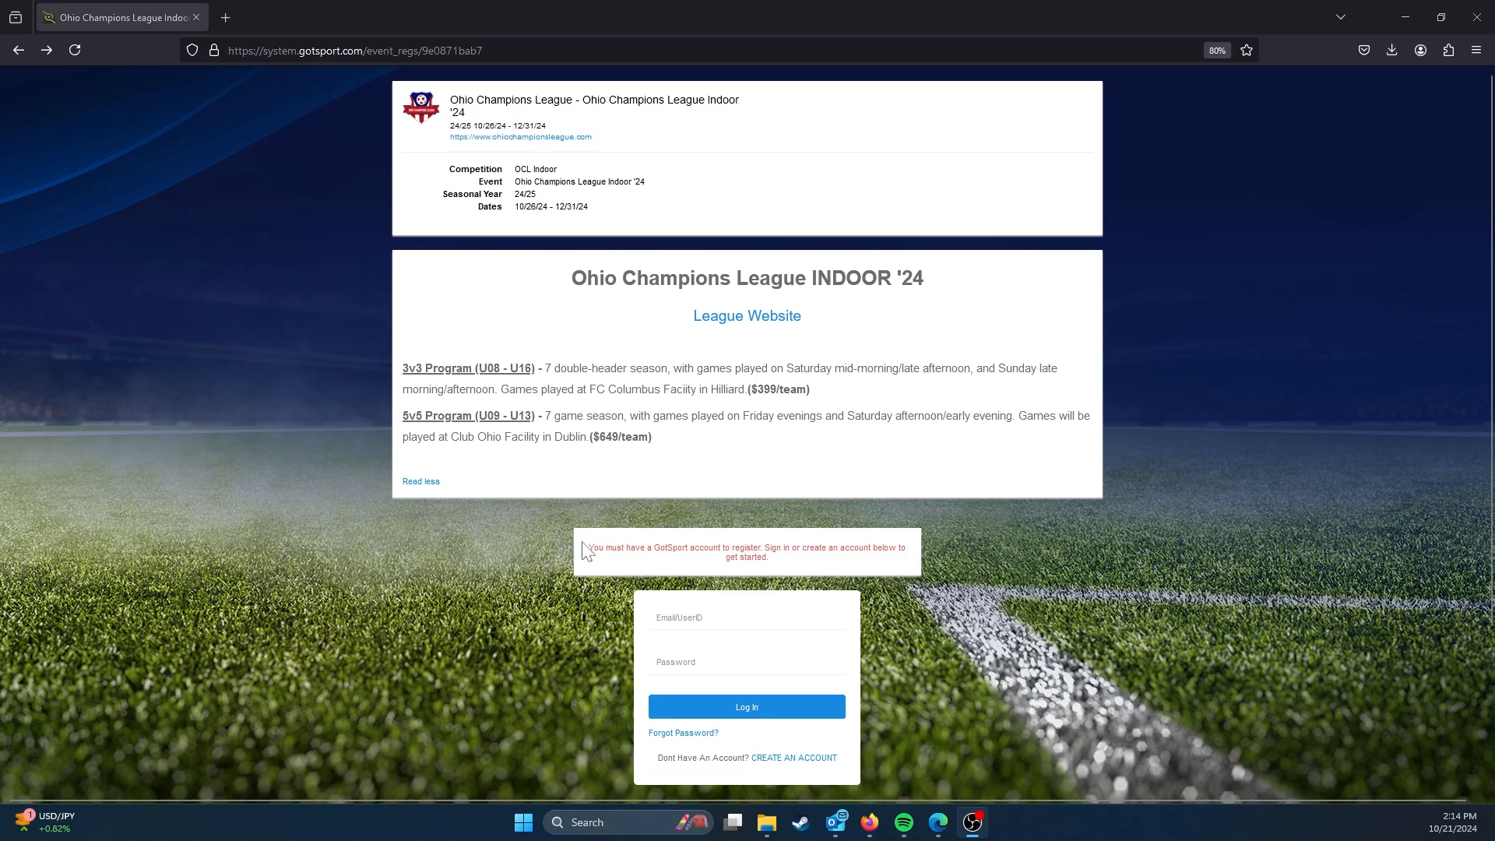
Step: Open the account creation form for registering to the Ohio Champions League Indoor '24 event
left_click_drag(586, 546, 824, 556)
left_click(825, 557)
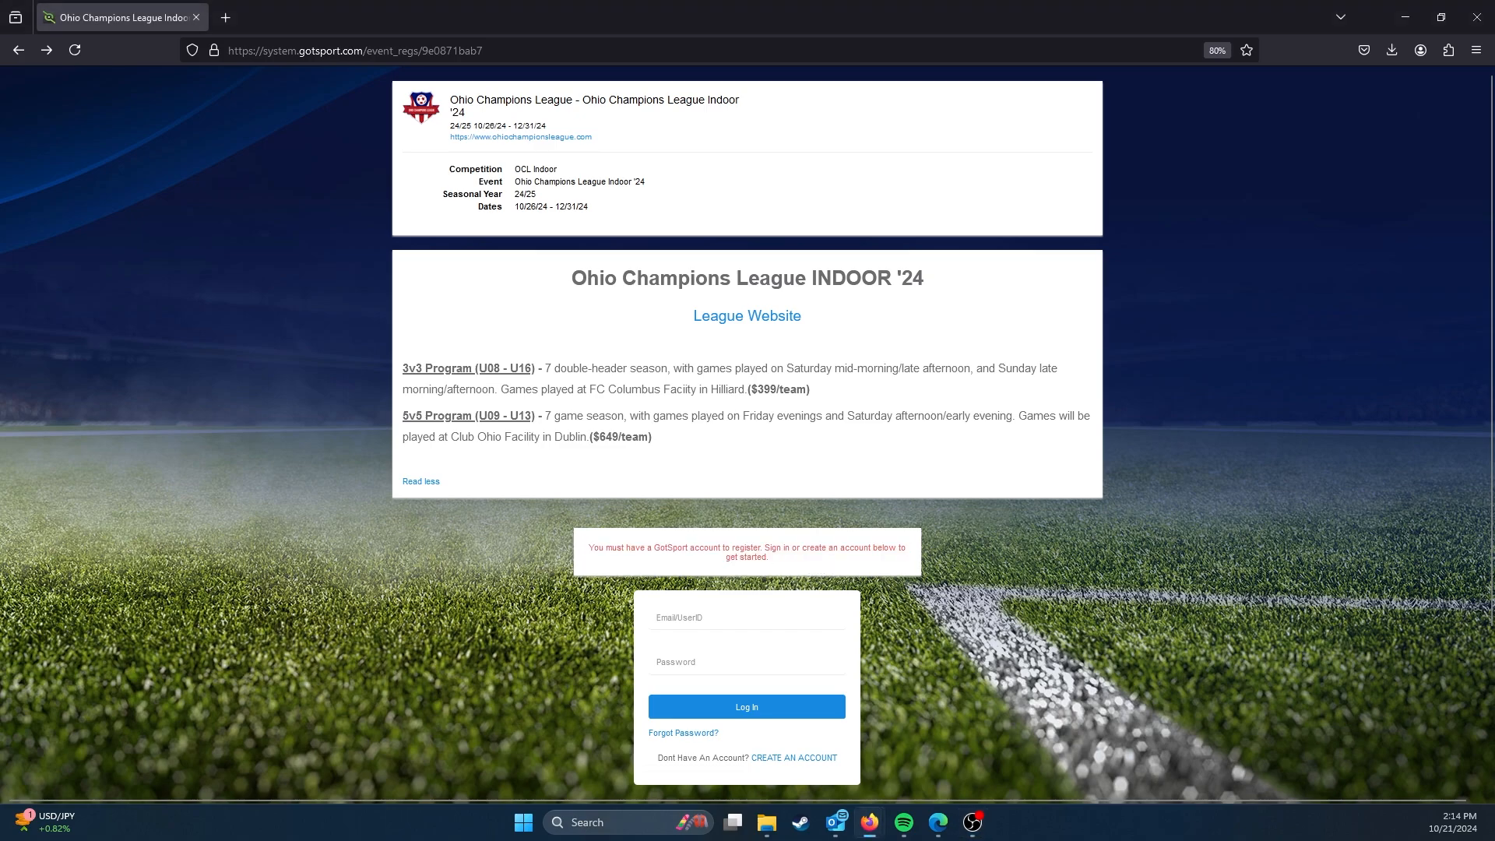
scroll(824, 555, "down", 2)
scroll(902, 503, "up", 1)
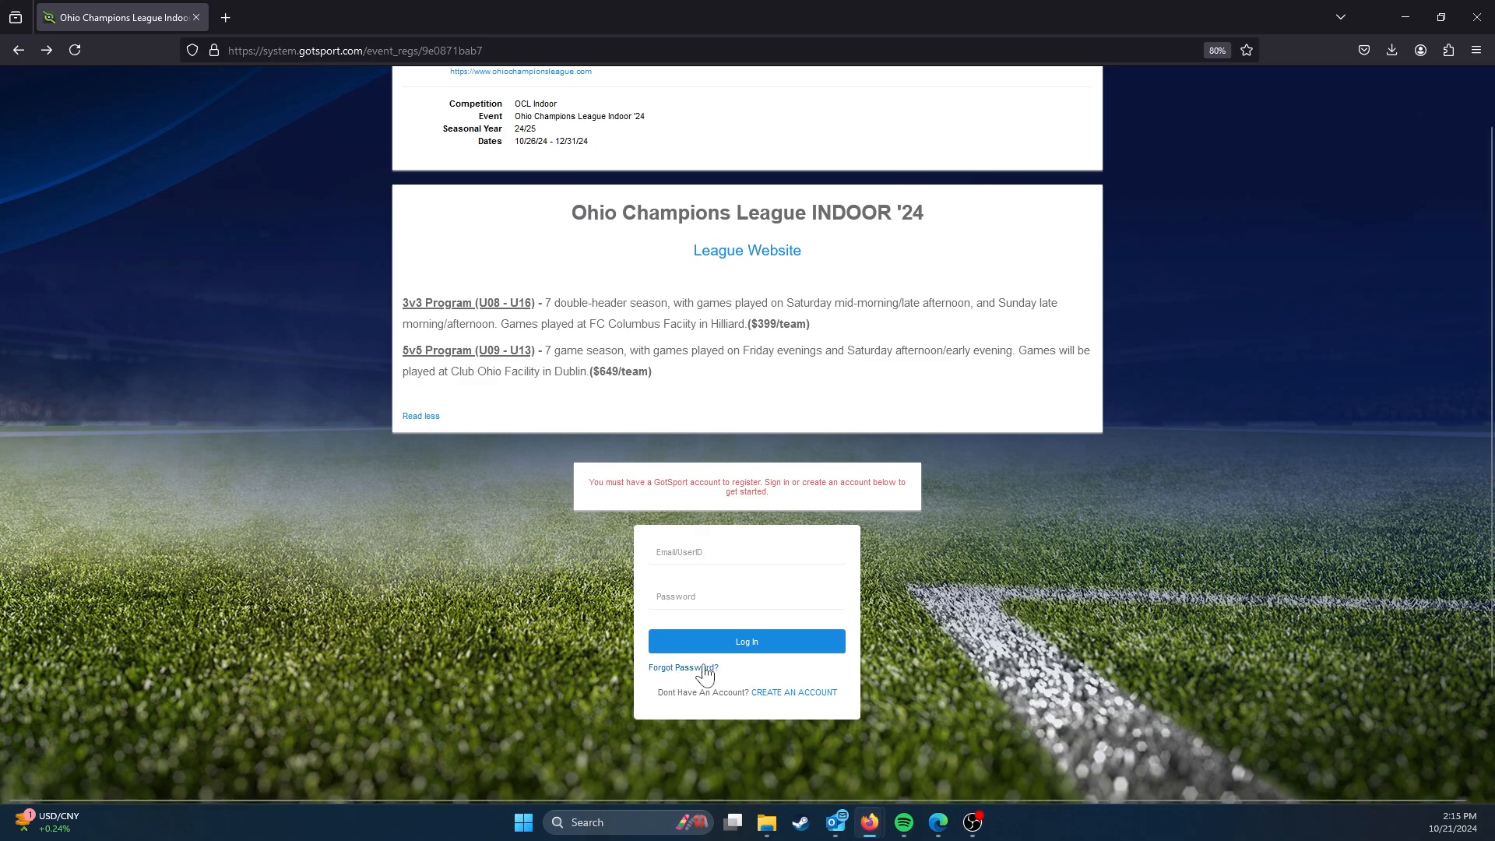
left_click(808, 696)
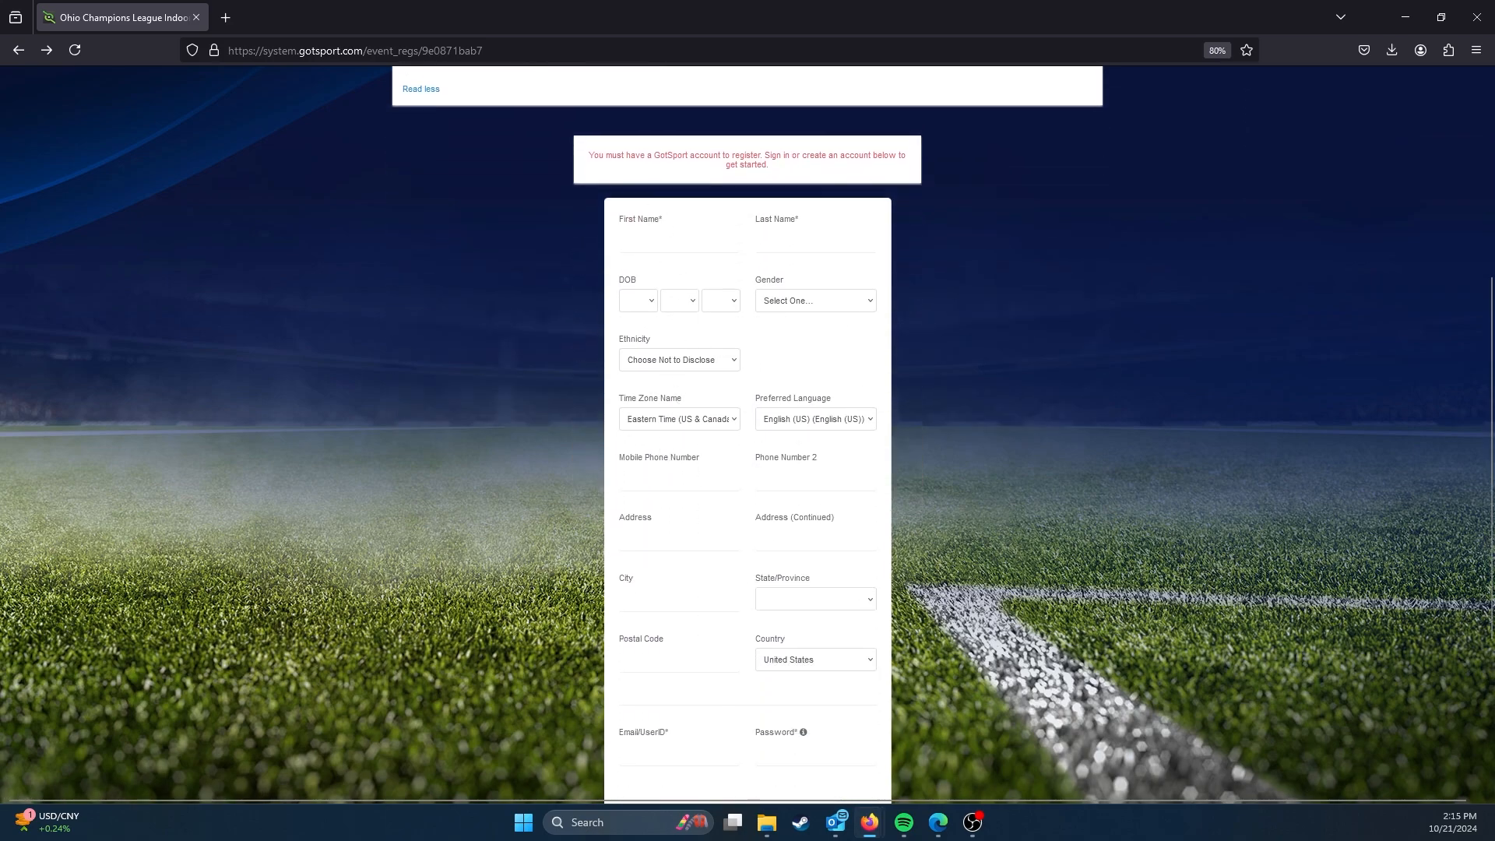
Step: Fill in the account holder's first name, last name and date of birth in the sign-up form
type("John")
key("Tab")
left_click(649, 303)
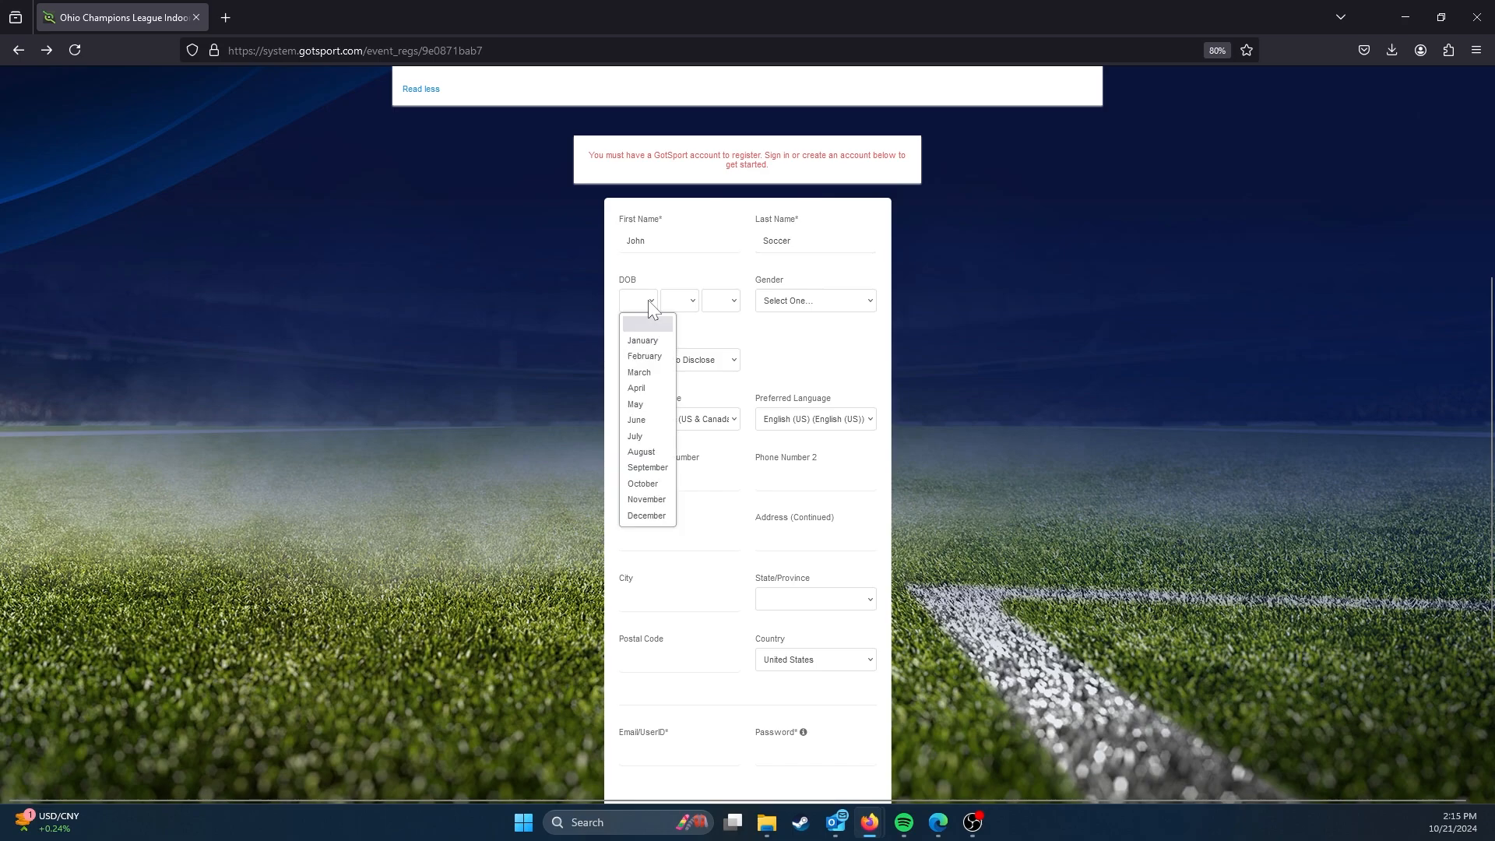
left_click(644, 341)
left_click(677, 302)
left_click(705, 329)
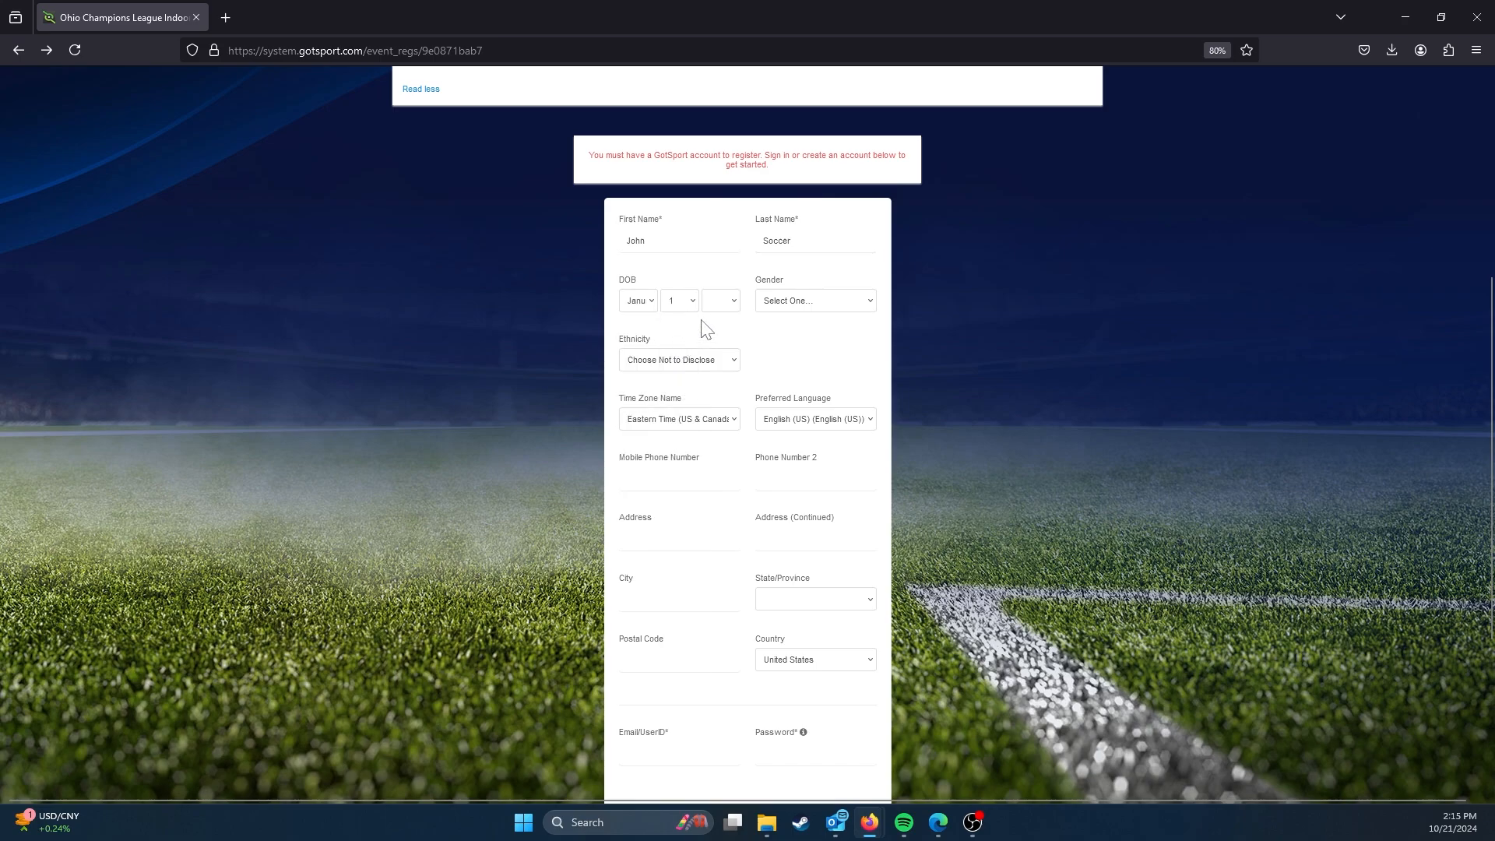
left_click(718, 301)
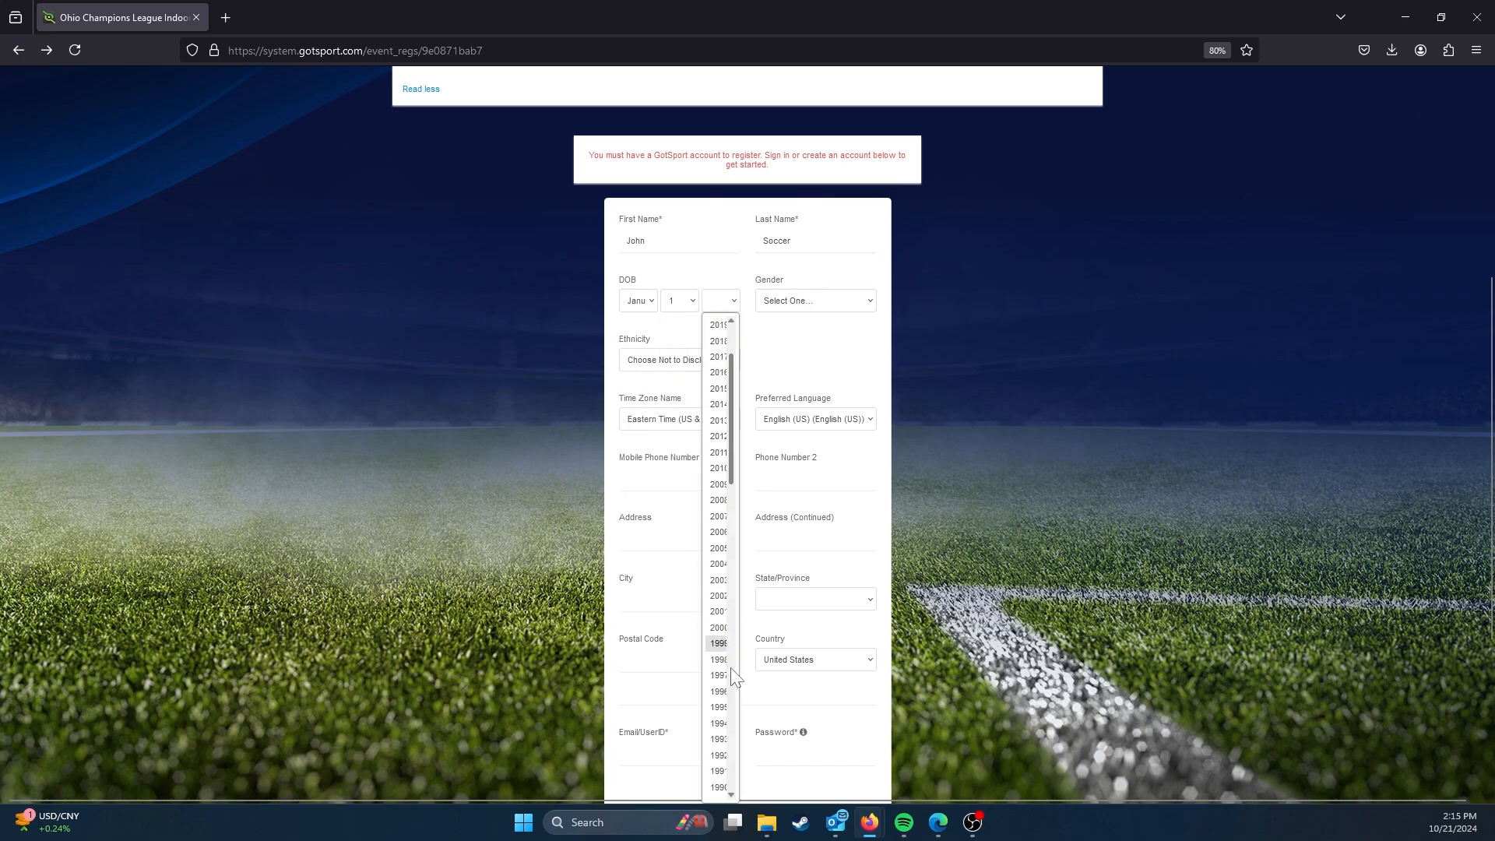
scroll(733, 676, "down", 5)
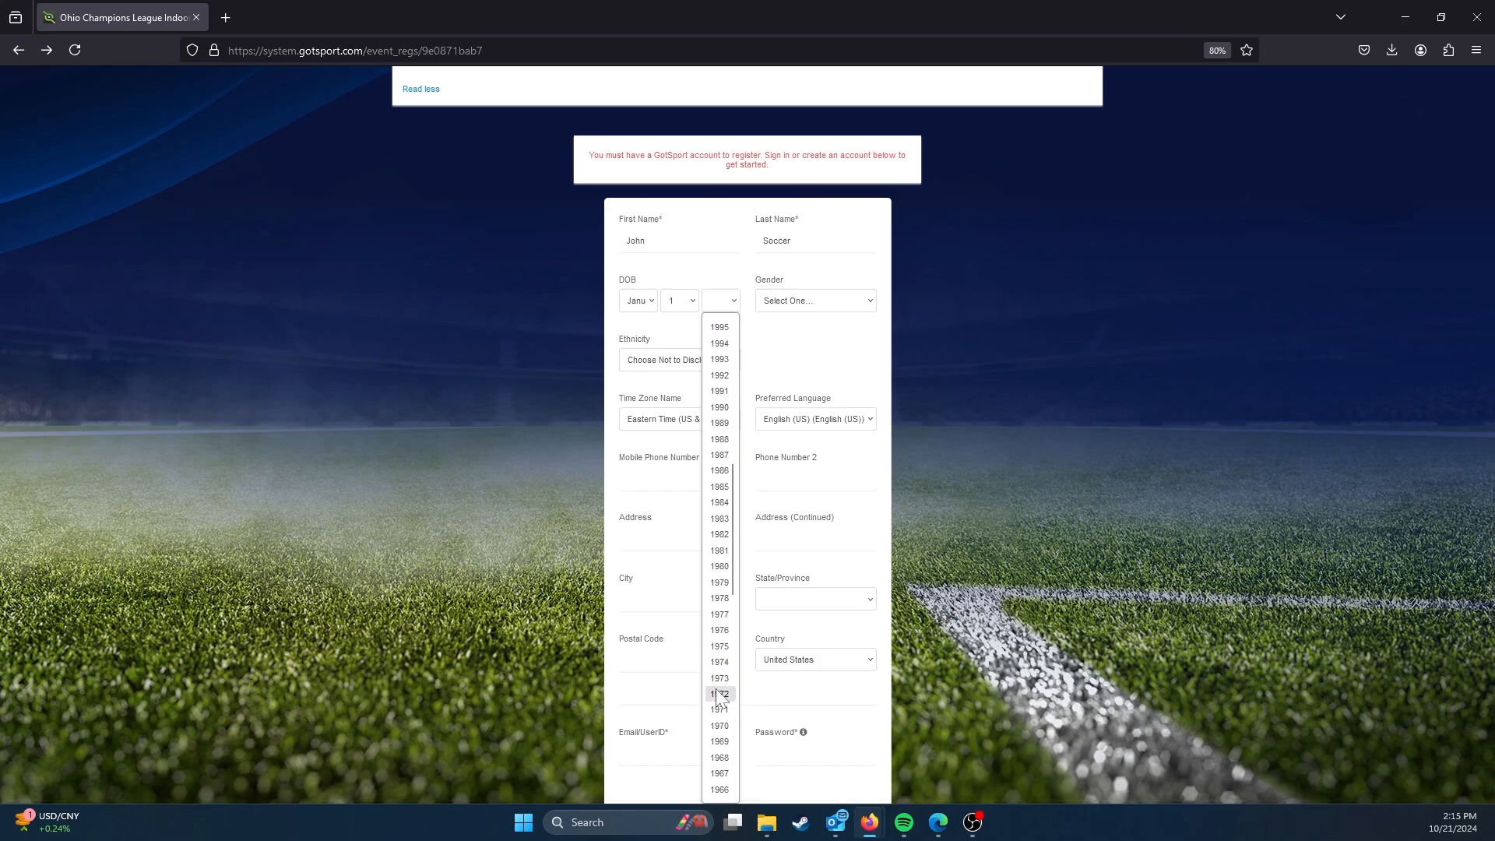
scroll(717, 696, "down", 3)
left_click(718, 694)
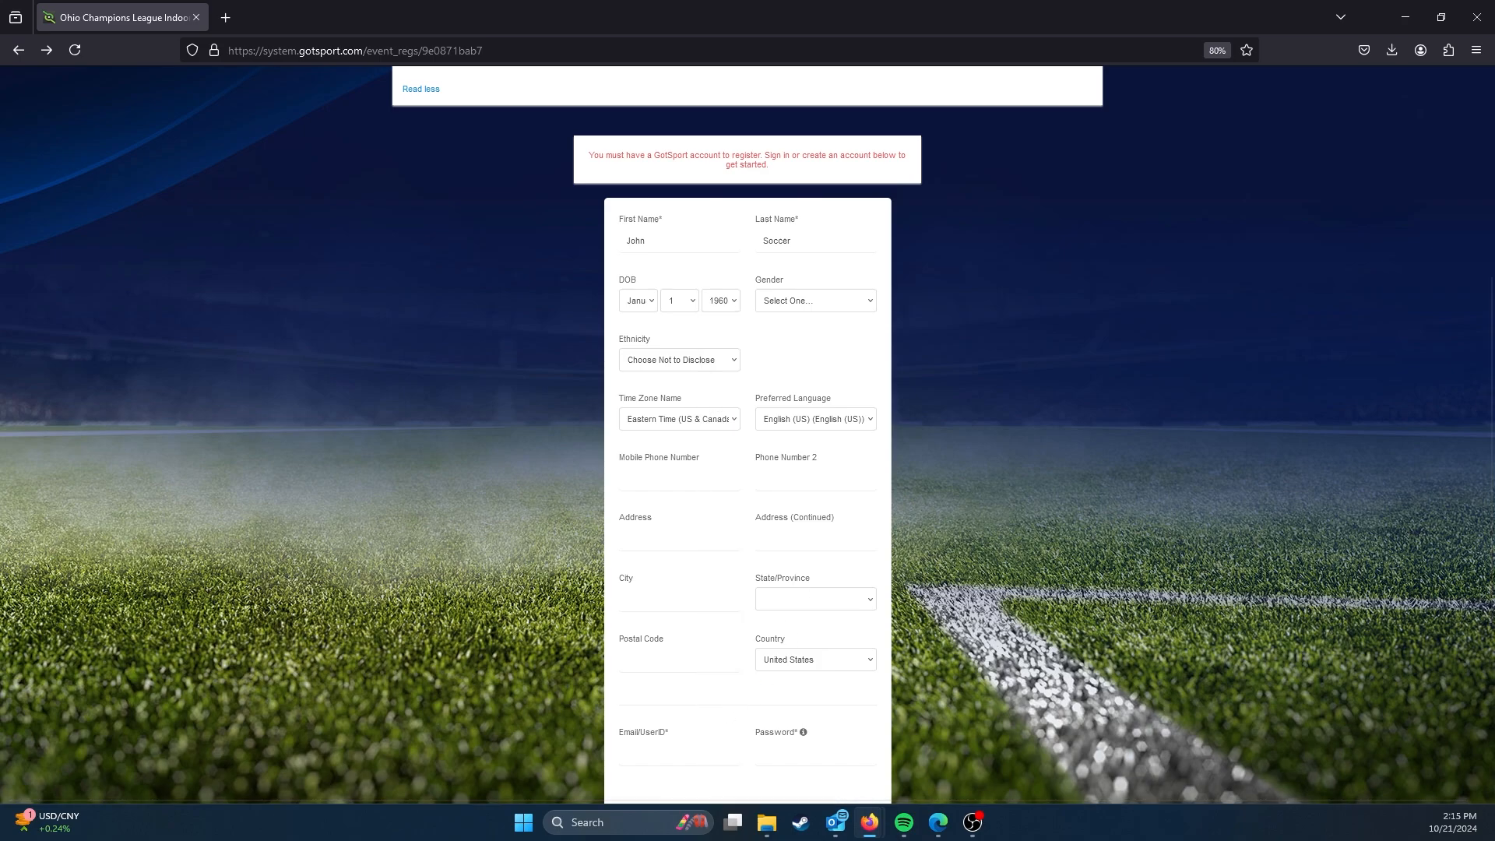
Step: Fill in the account holder's mobile phone number, leaving gender, ethnicity and address details as they are
scroll(718, 517, "down", 2)
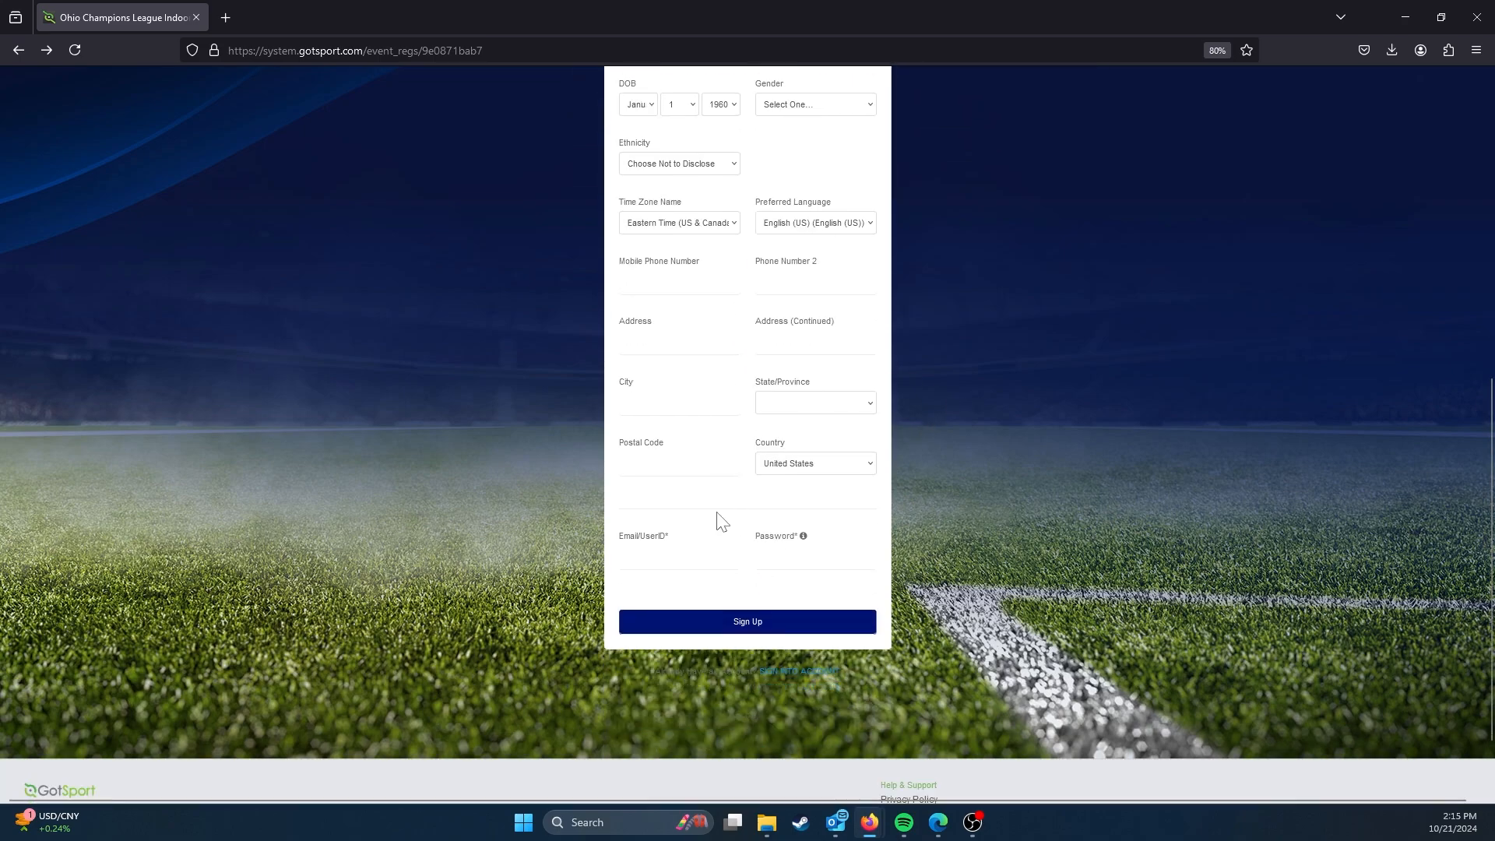
scroll(653, 459, "up", 1)
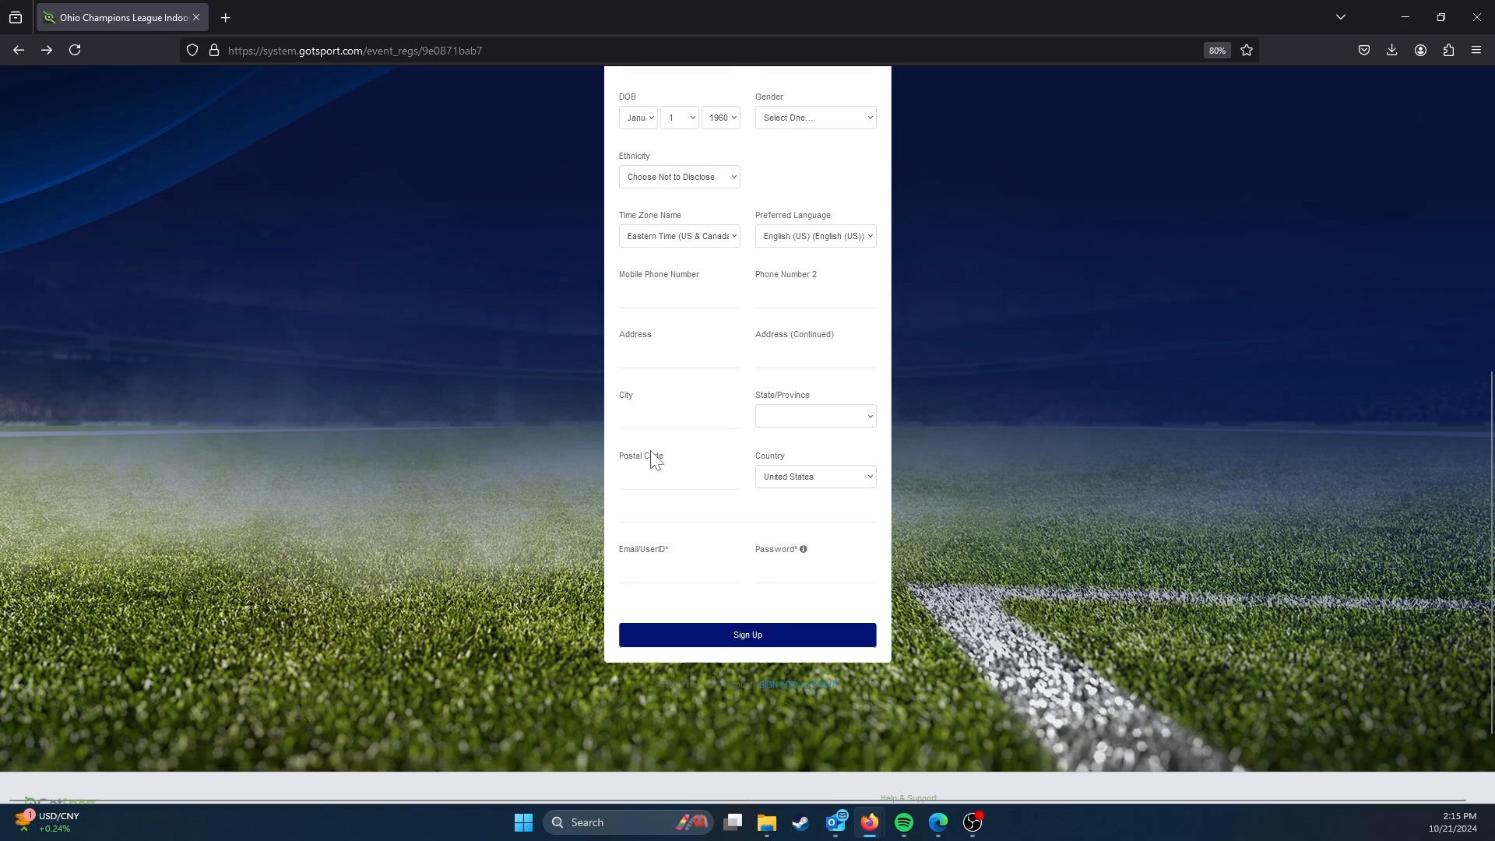
left_click(679, 347)
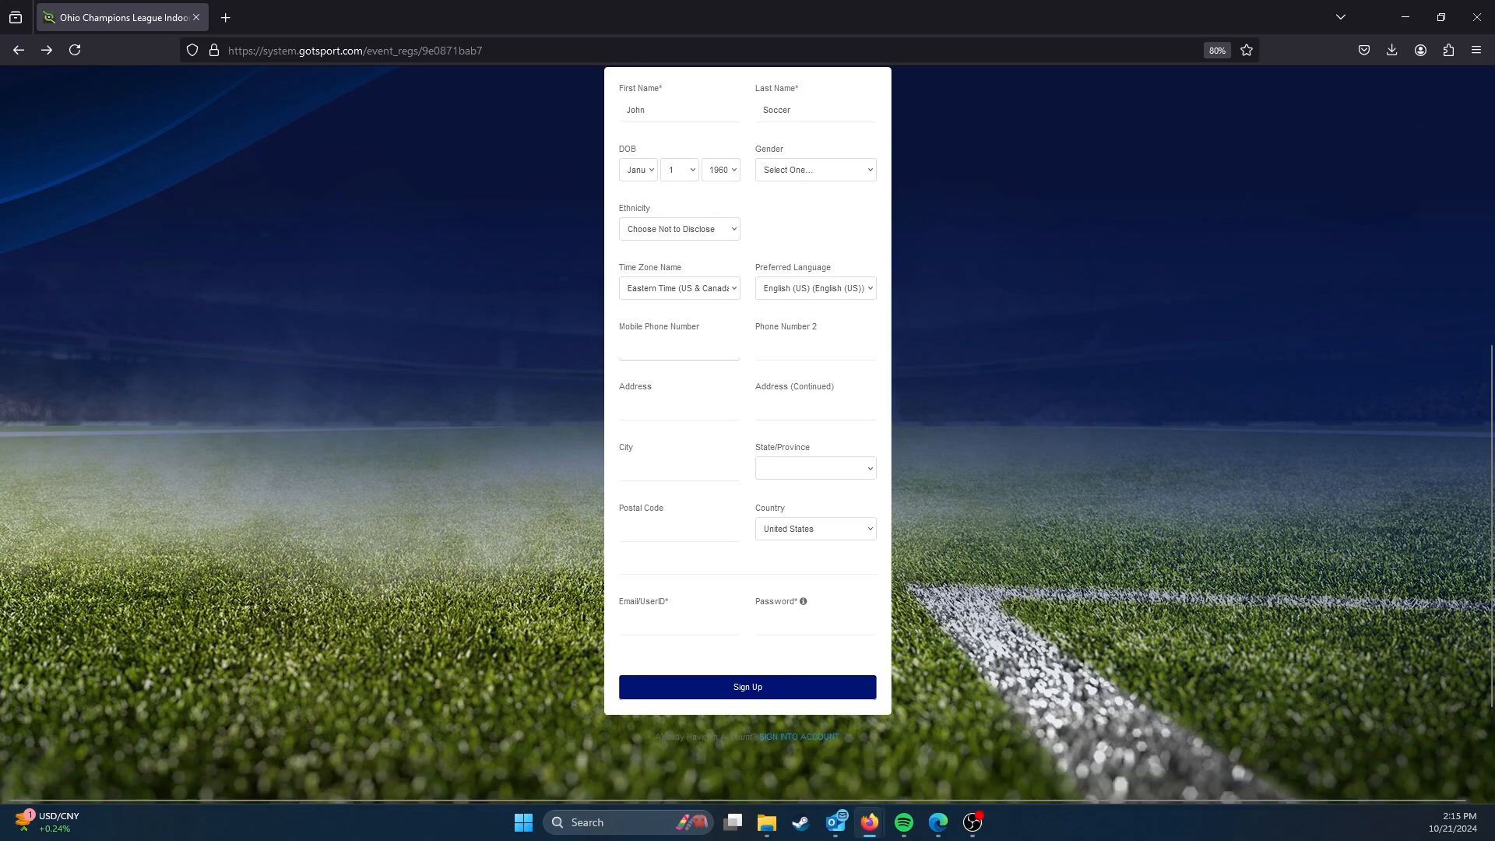
type("123")
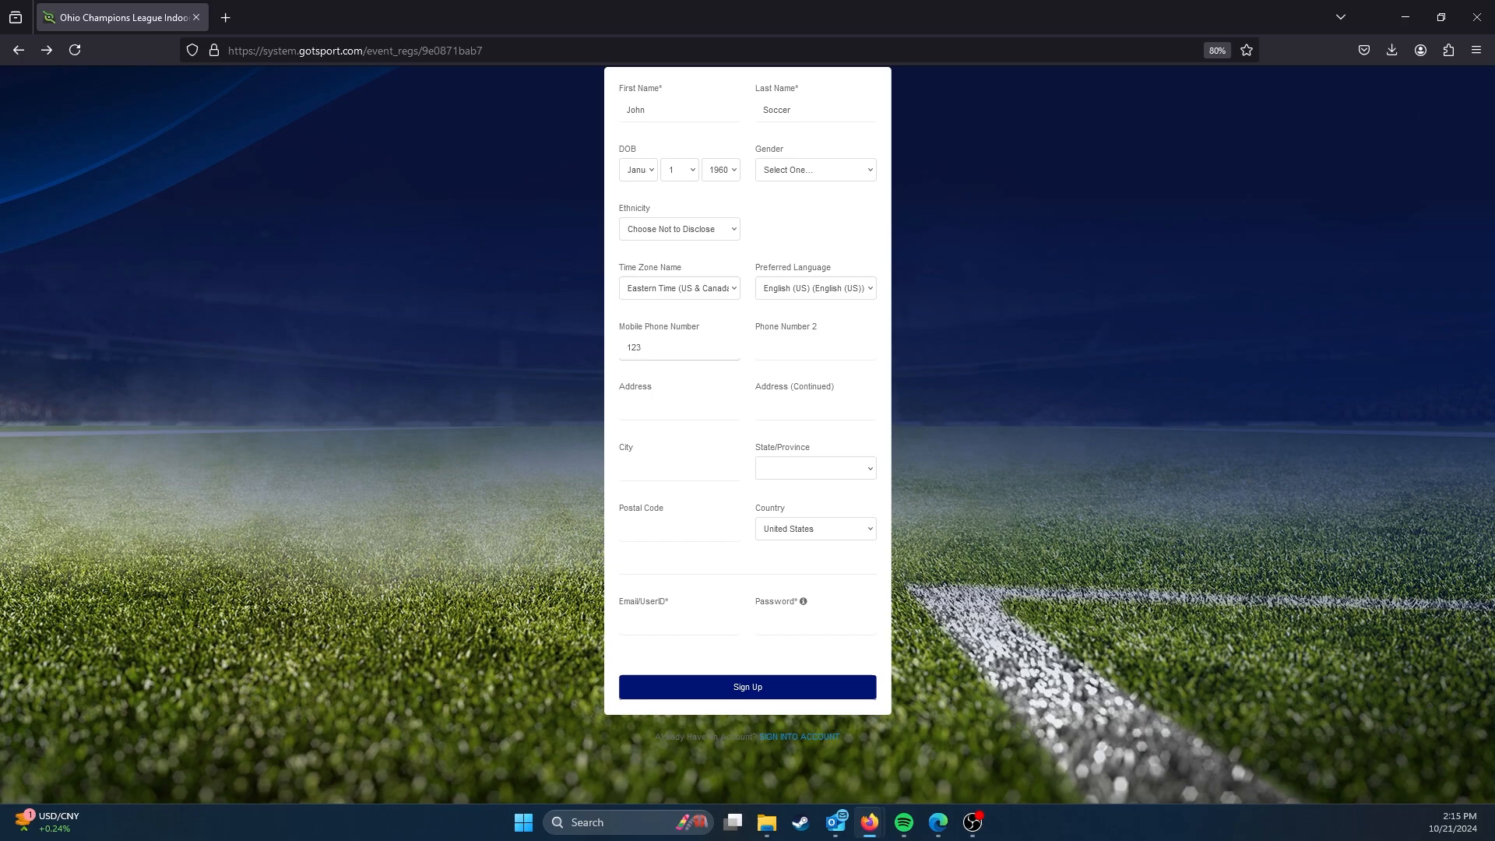
type("4567")
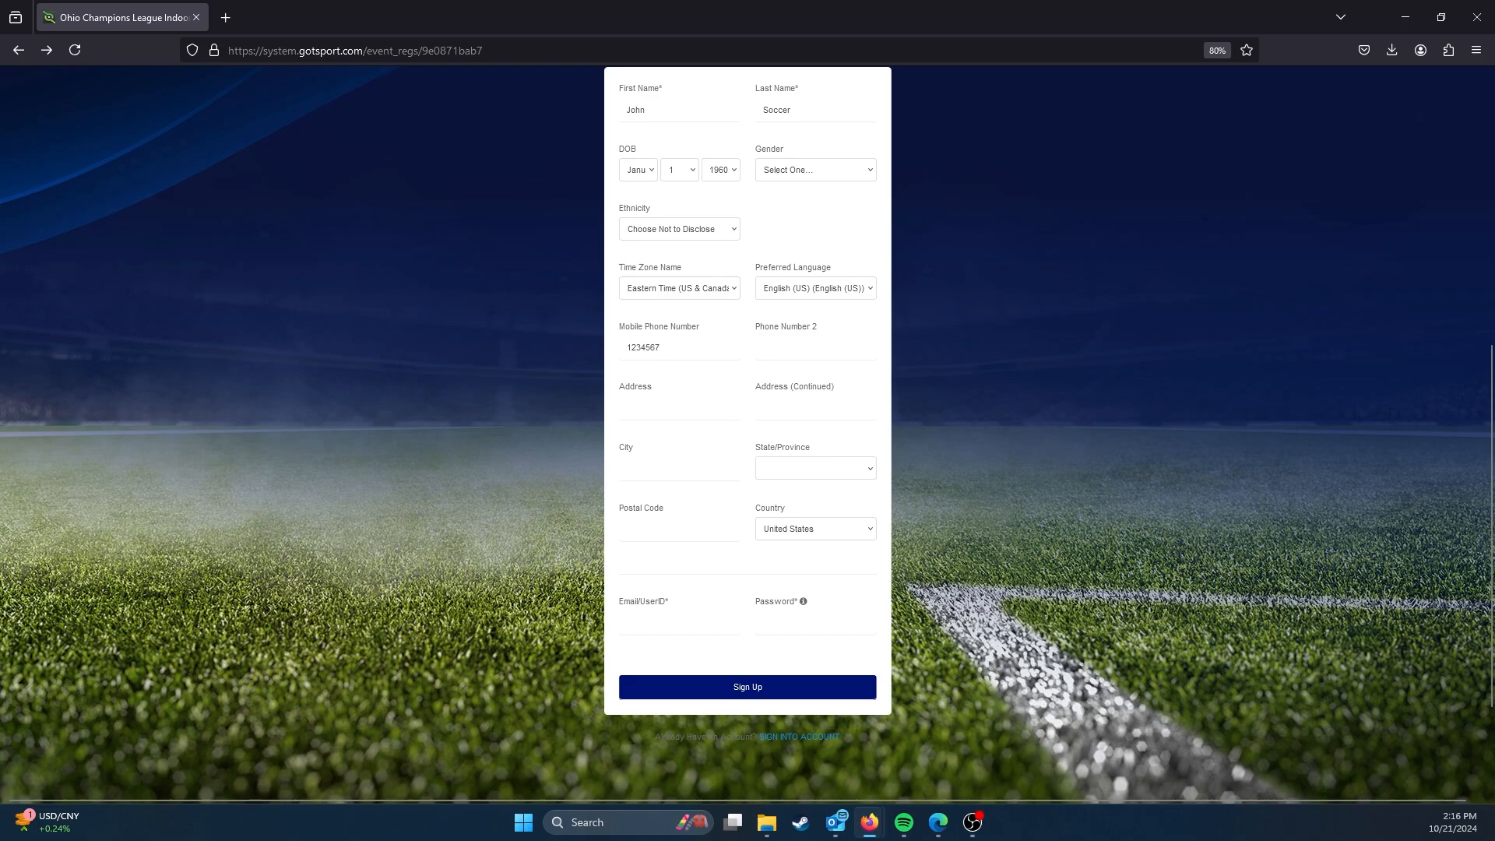
Step: Enter the account holder's e-mail address as the user ID
left_click(676, 623)
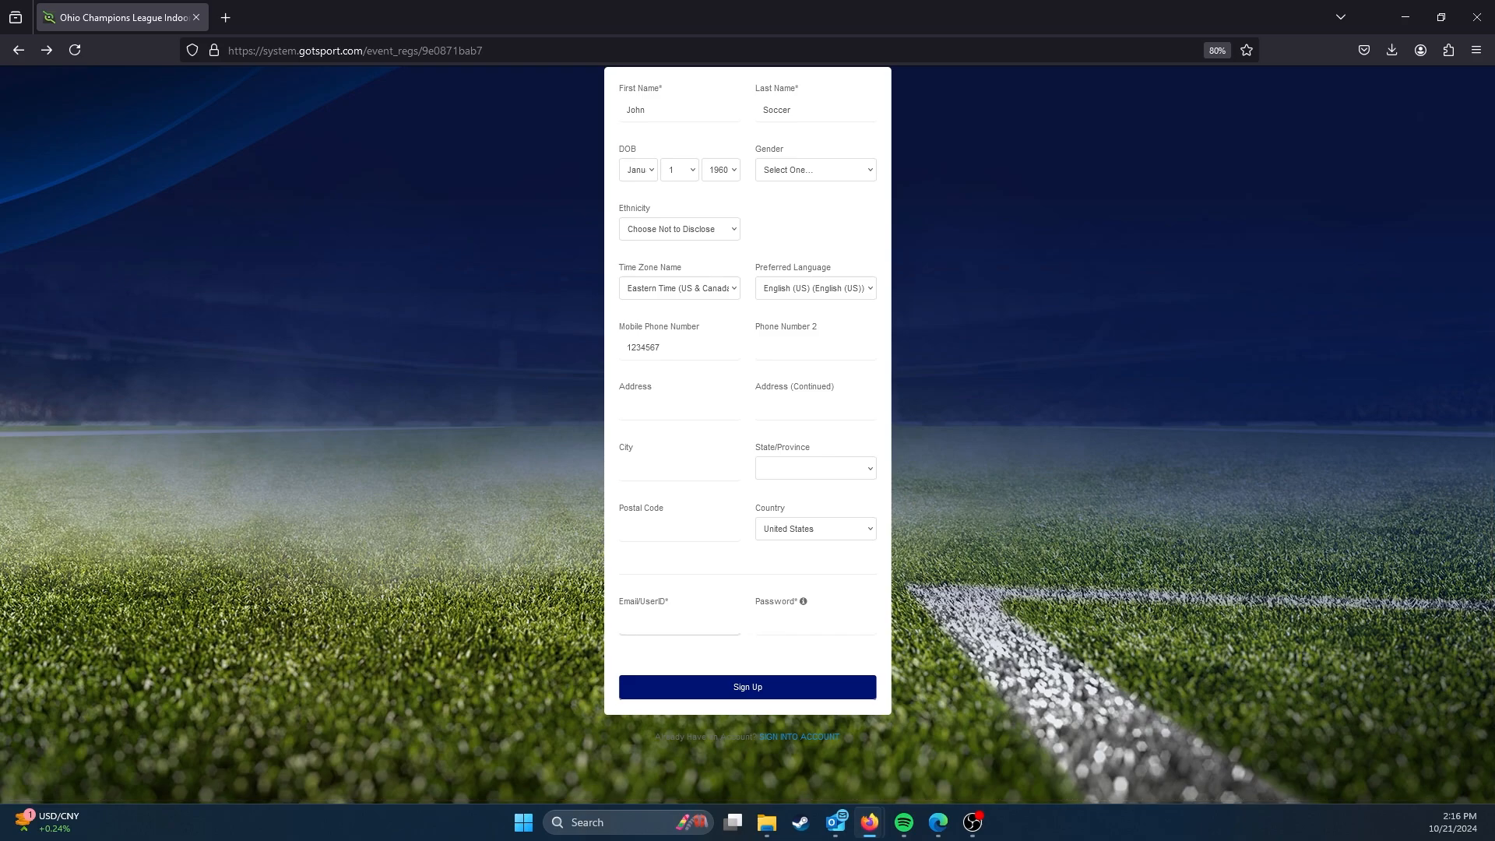
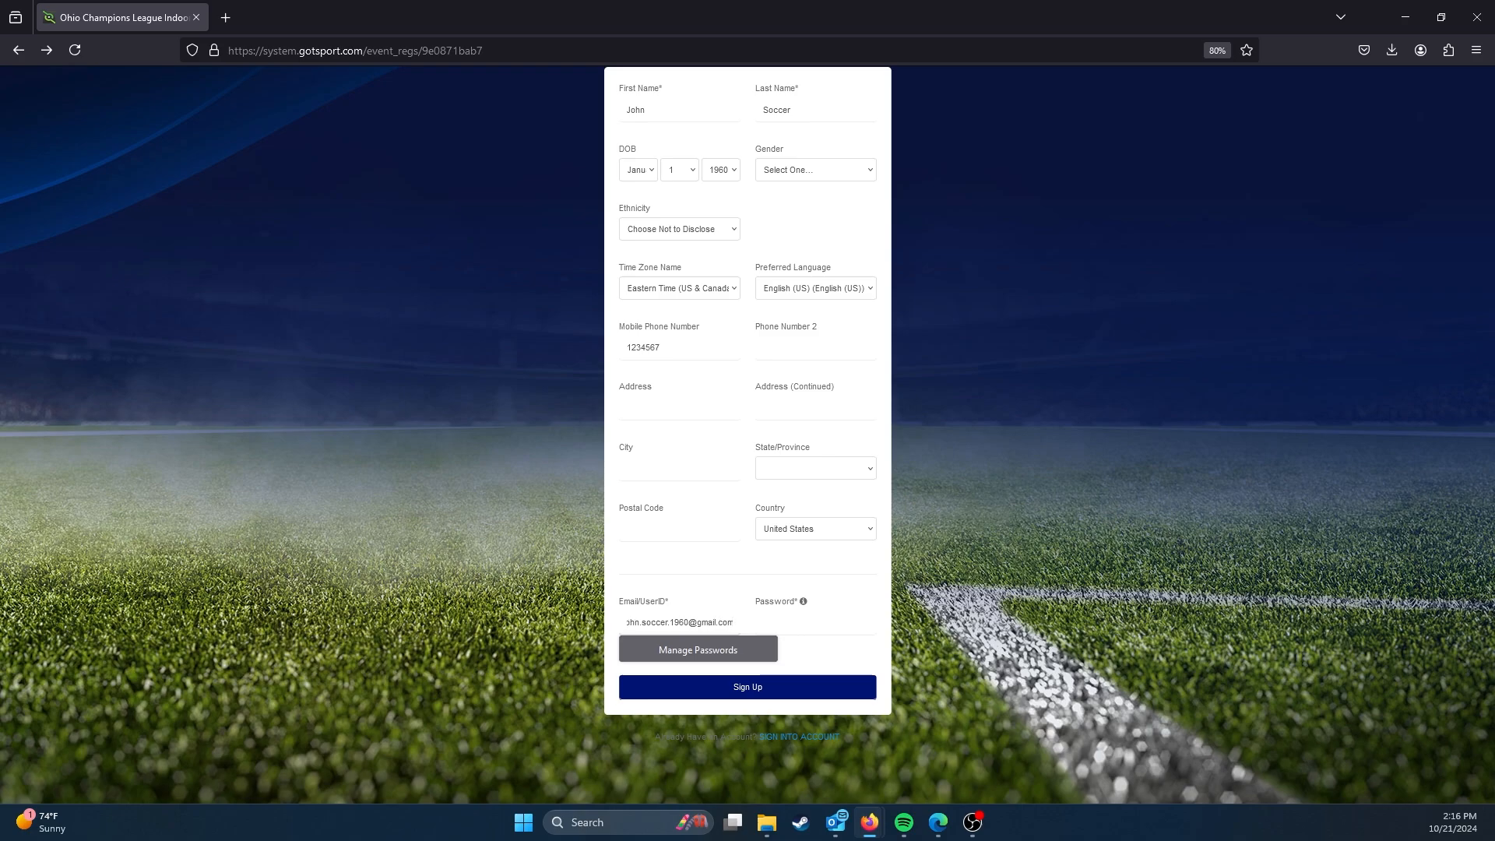
Step: Enter the account password without using a saved one, and submit the sign-up form
left_click(779, 621)
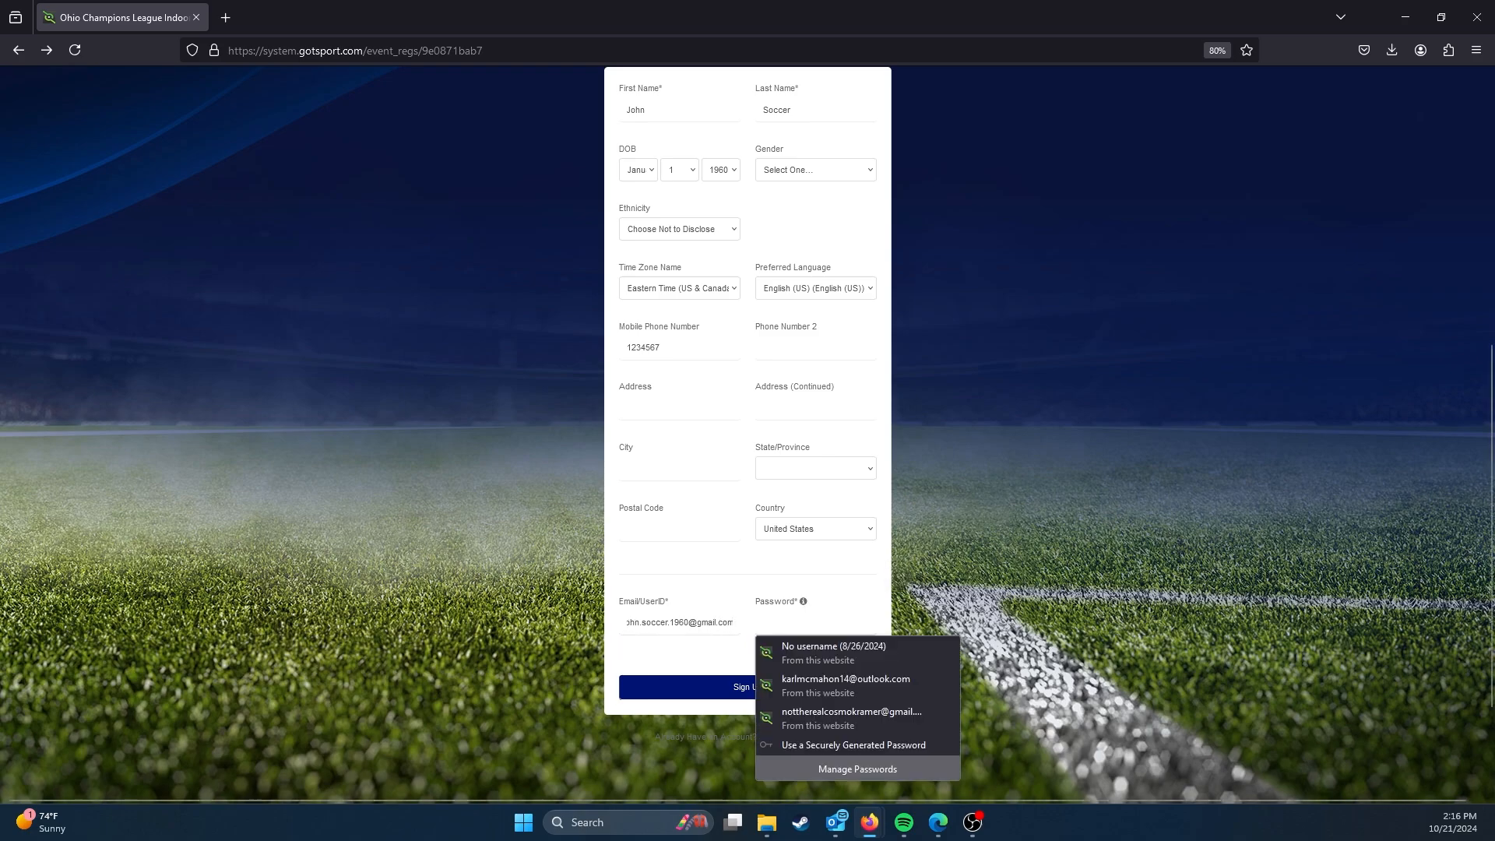
key("Escape")
type("•")
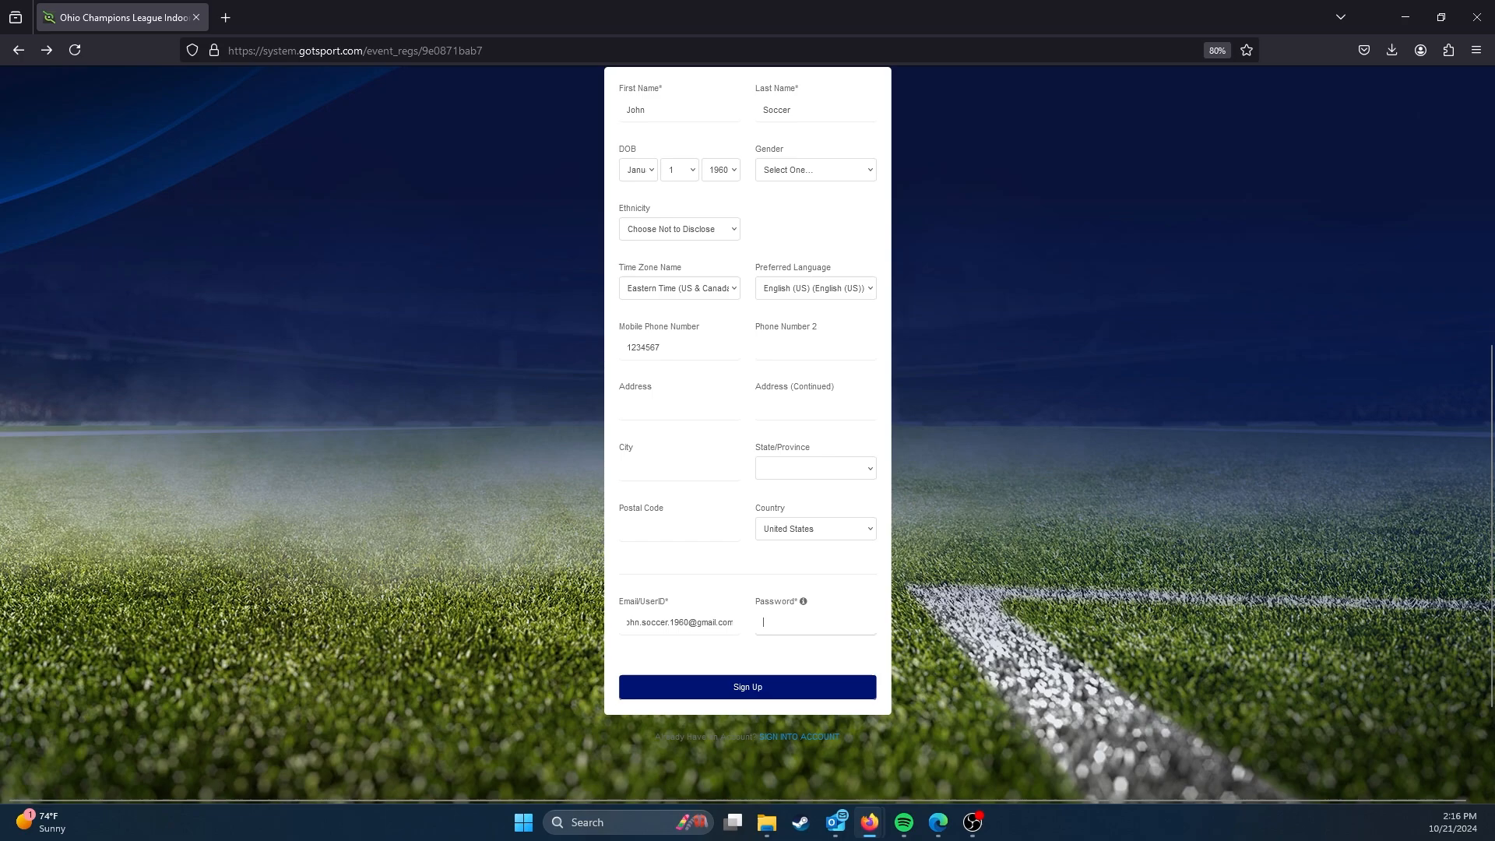
type("•••••")
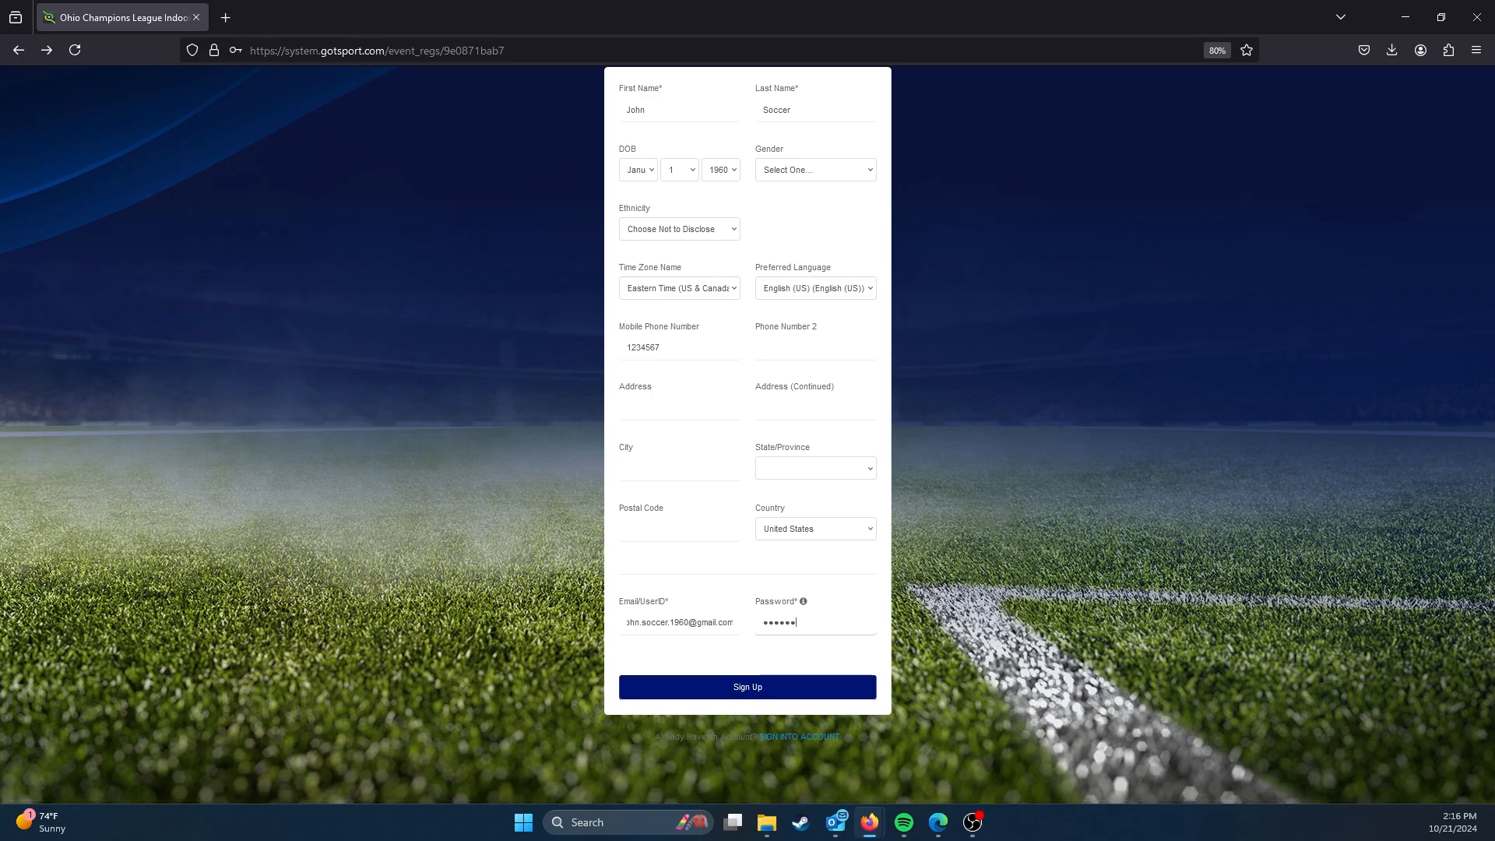
type("••••••")
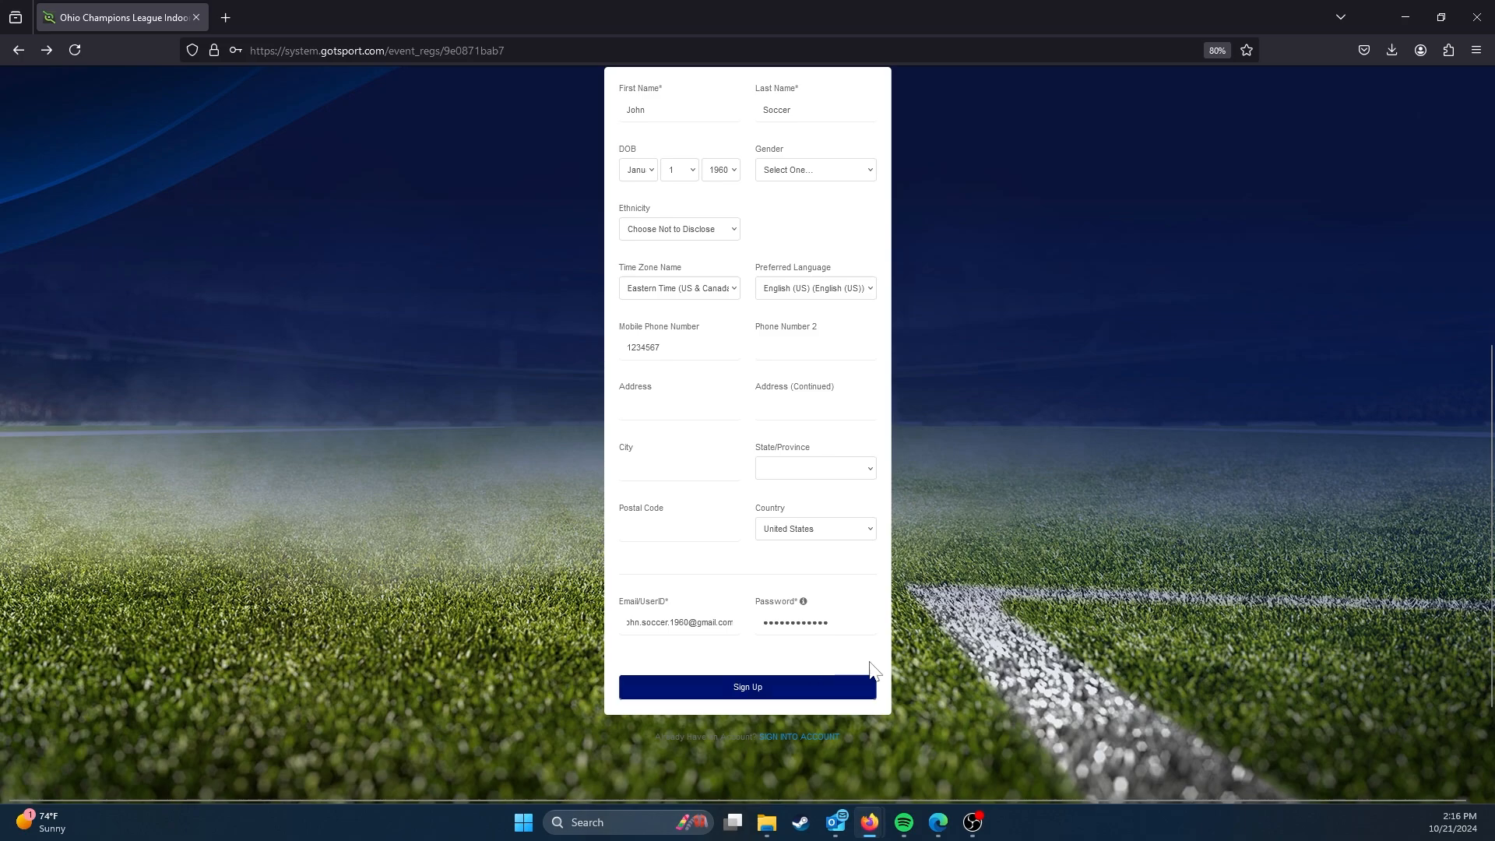
scroll(1044, 511, "up", 3)
scroll(1029, 515, "down", 3)
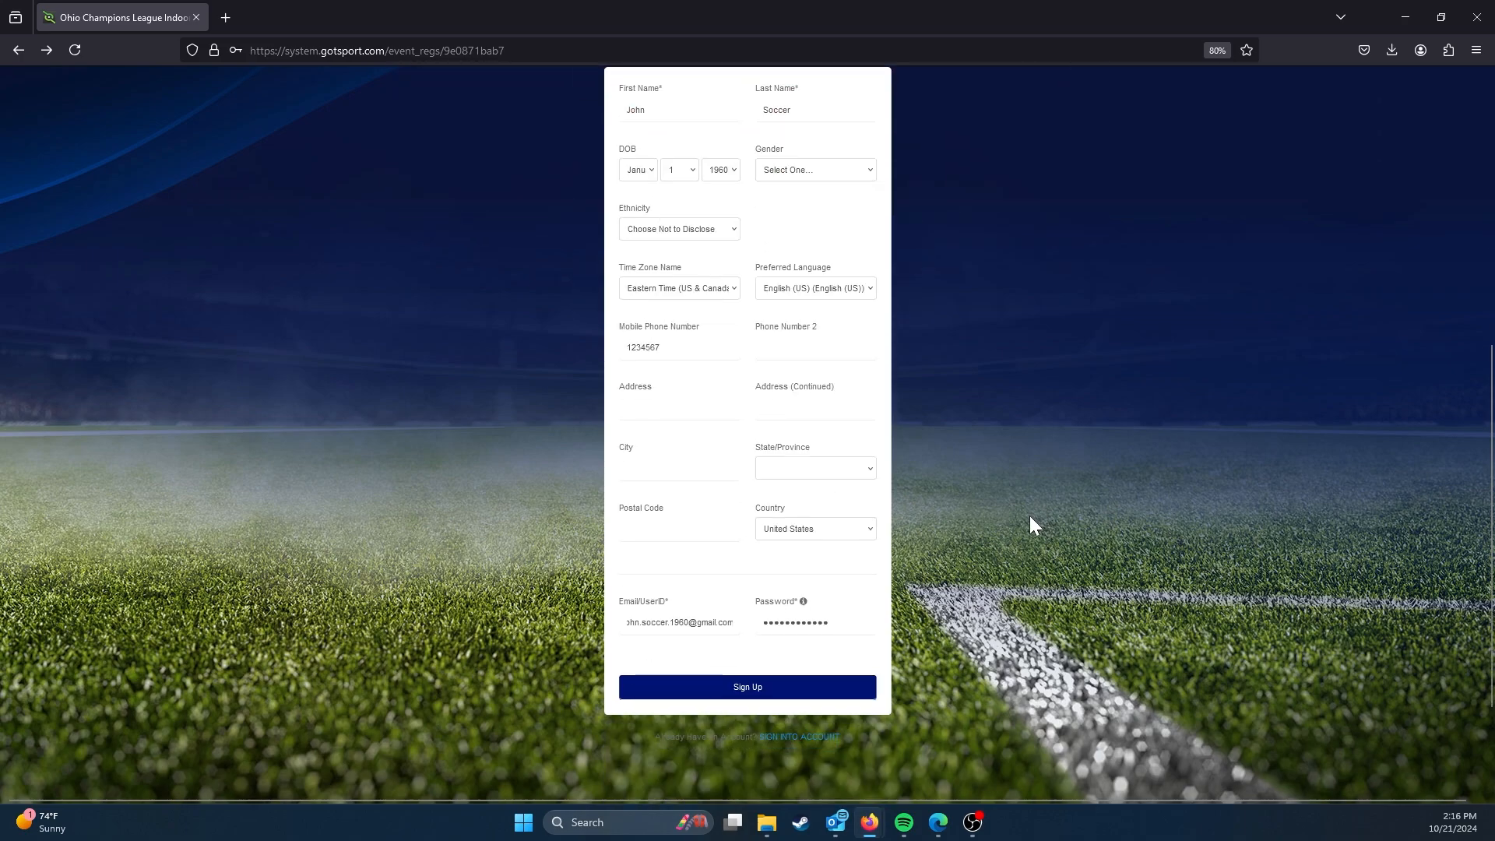
left_click(823, 690)
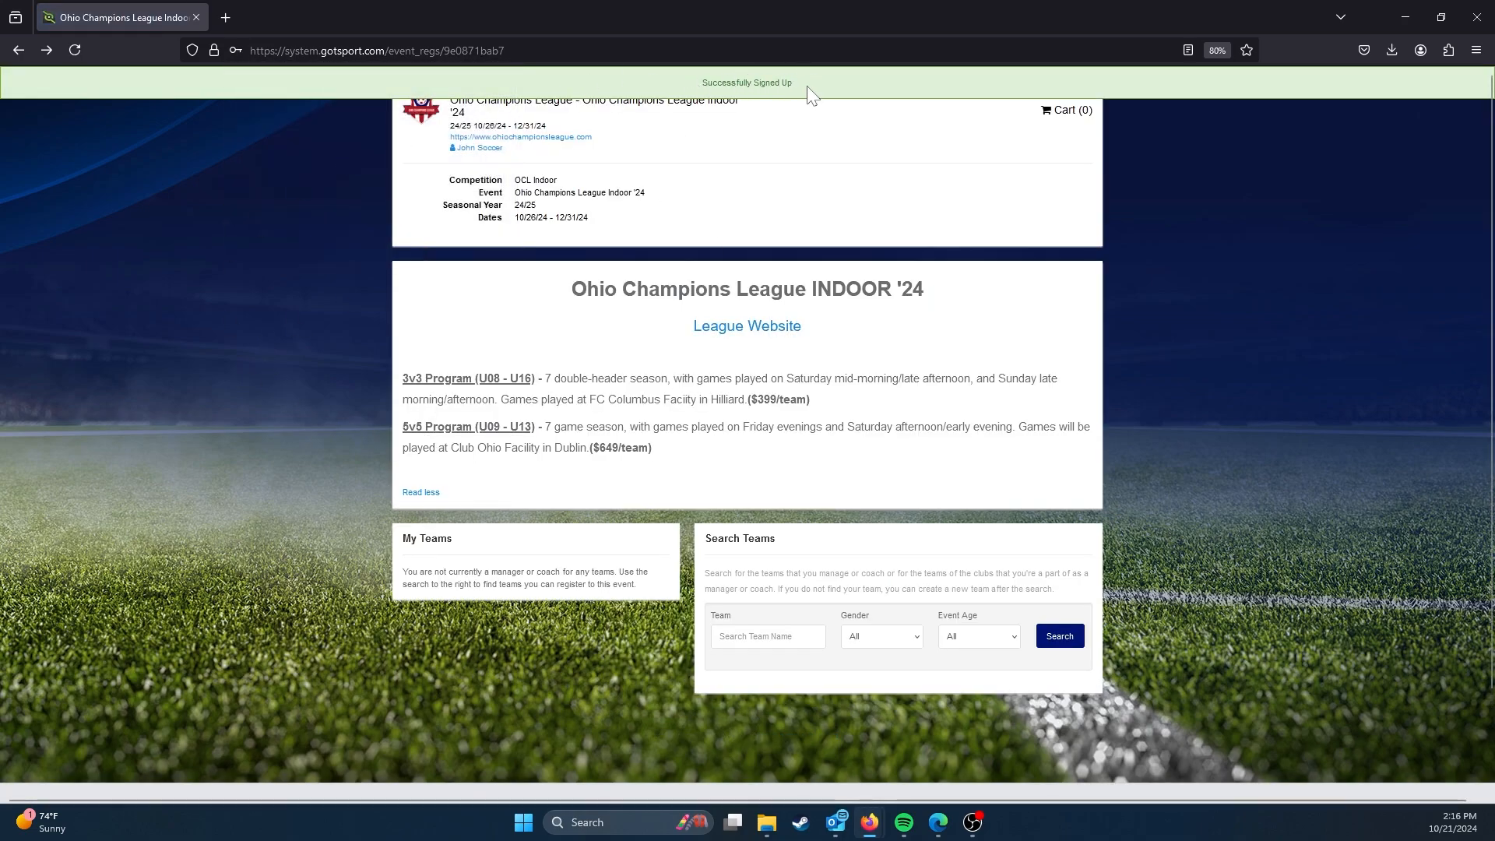
Step: Read the sign-up message, the My Teams note and the instructions for searching teams
left_click_drag(807, 86, 664, 98)
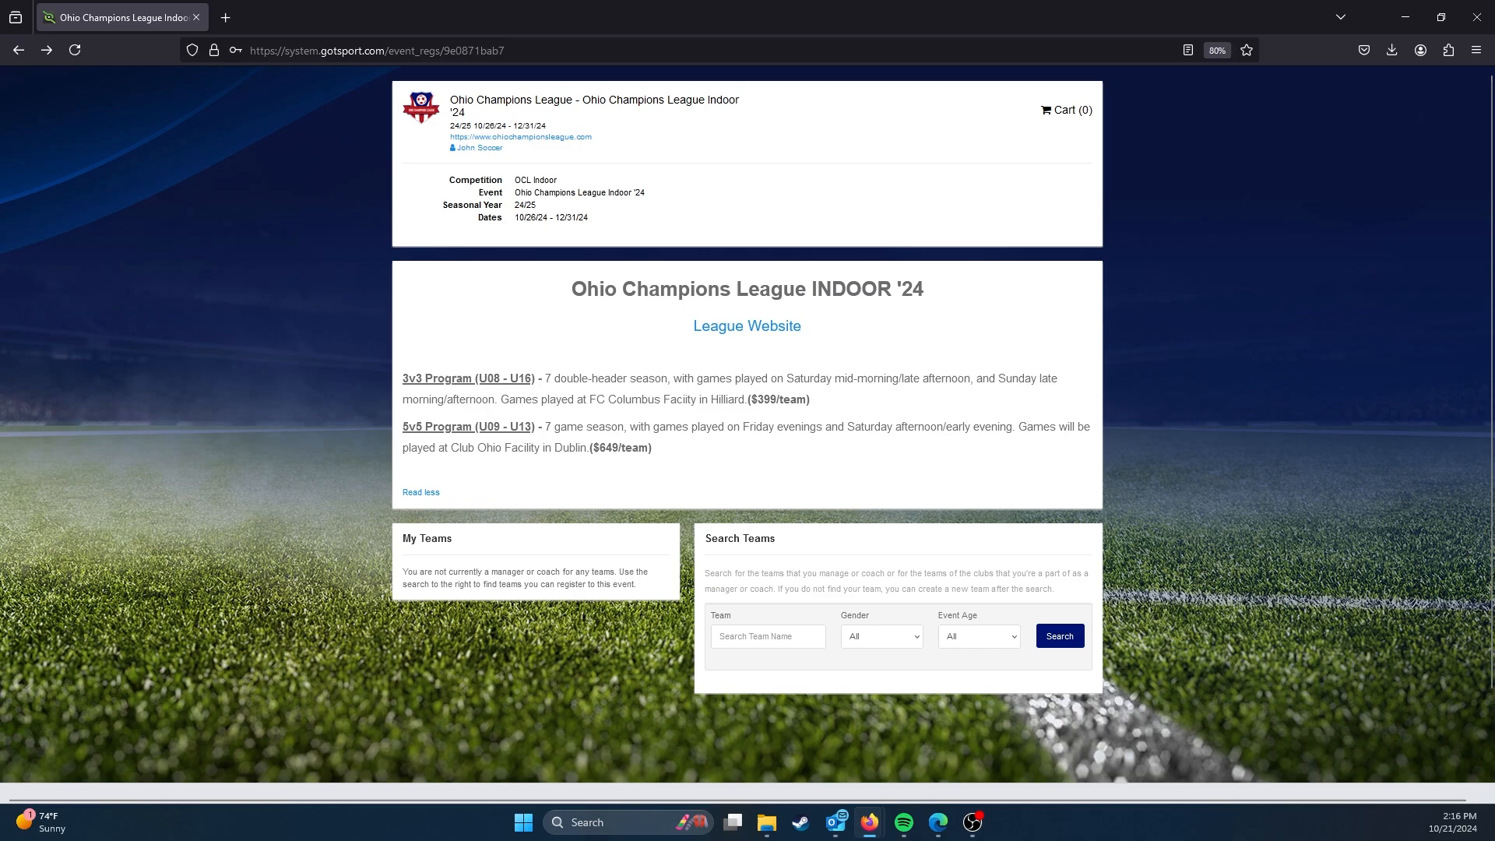
scroll(694, 425, "down", 3)
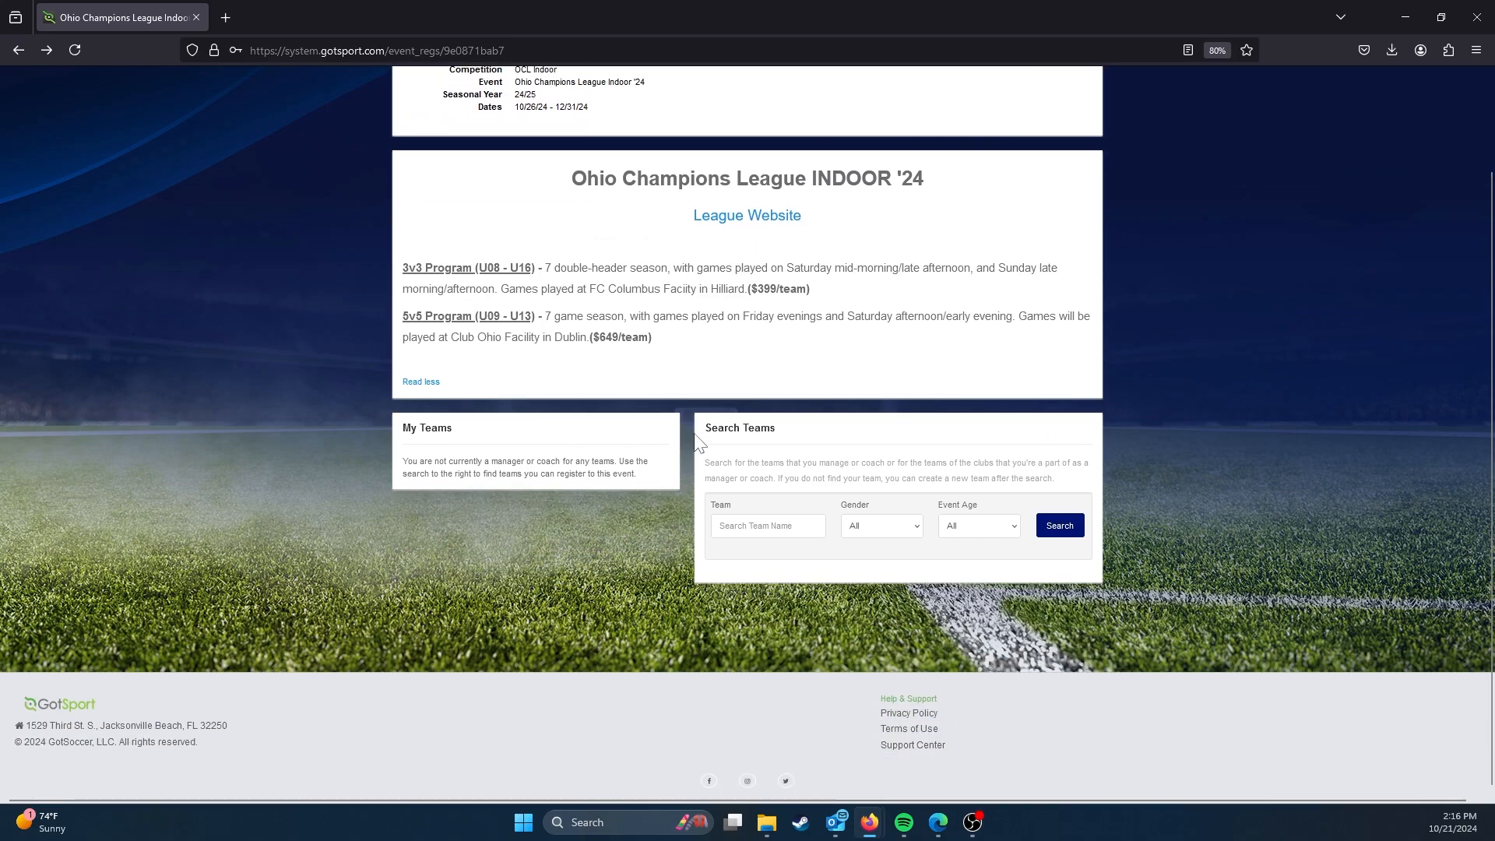
left_click_drag(408, 462, 638, 473)
left_click(639, 474)
left_click_drag(704, 463, 1082, 485)
left_click(1083, 485)
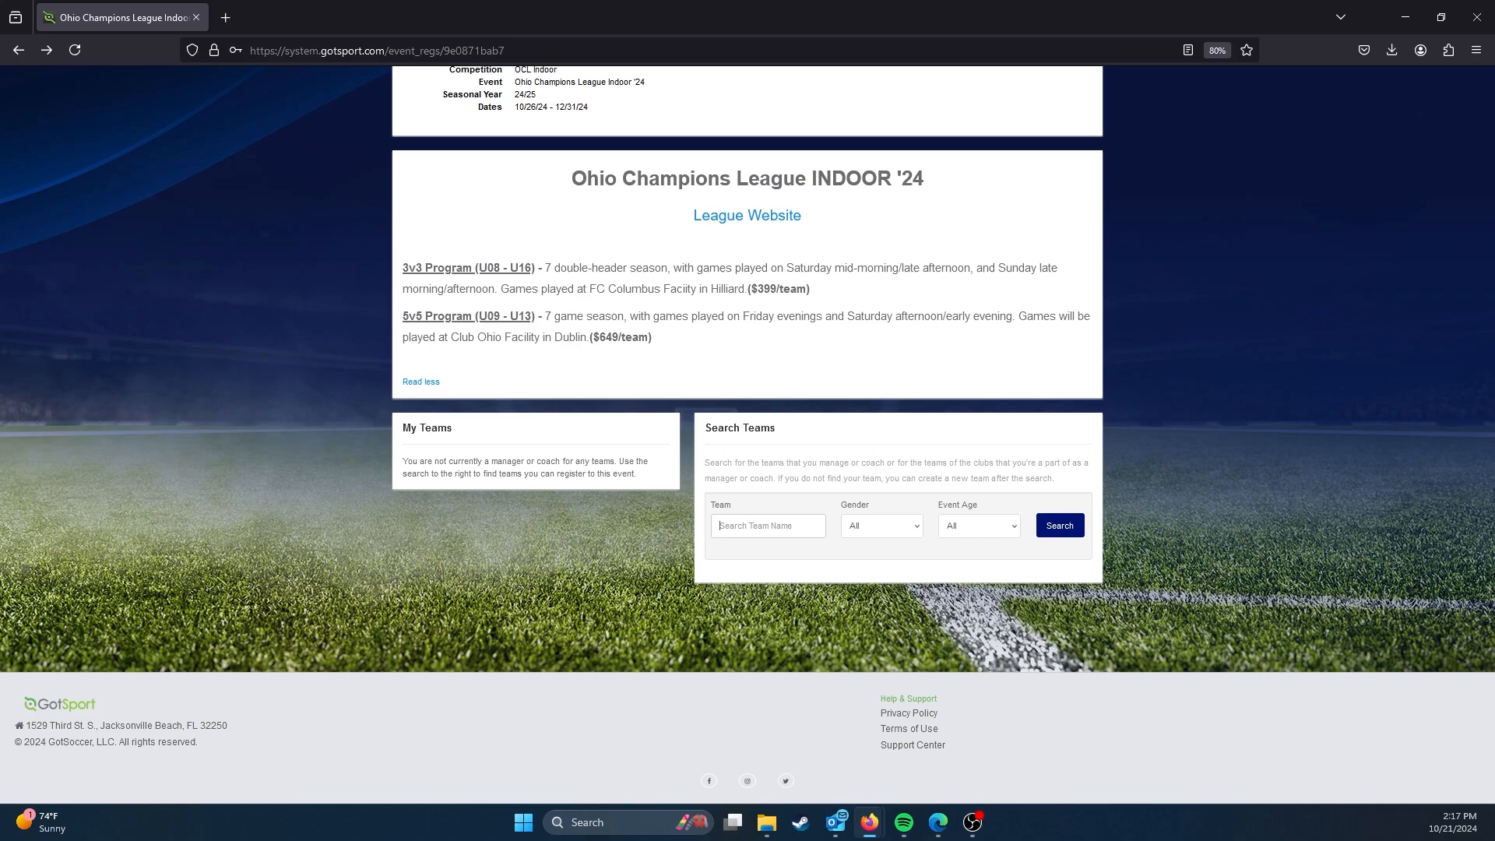
type("fghrjeuiqbfiu")
key("BackSpace")
key("BackSpace")
key("BackSpace")
key("BackSpace")
key("BackSpace")
key("BackSpace")
key("BackSpace")
key("BackSpace")
key("BackSpace")
key("BackSpace")
key("BackSpace")
key("BackSpace")
key("BackSpace")
key("BackSpace")
key("BackSpace")
Step: Enter "Example FC Tigers 2015 Boys INDOOR" as the team name to search for
type("Example FC Tigers")
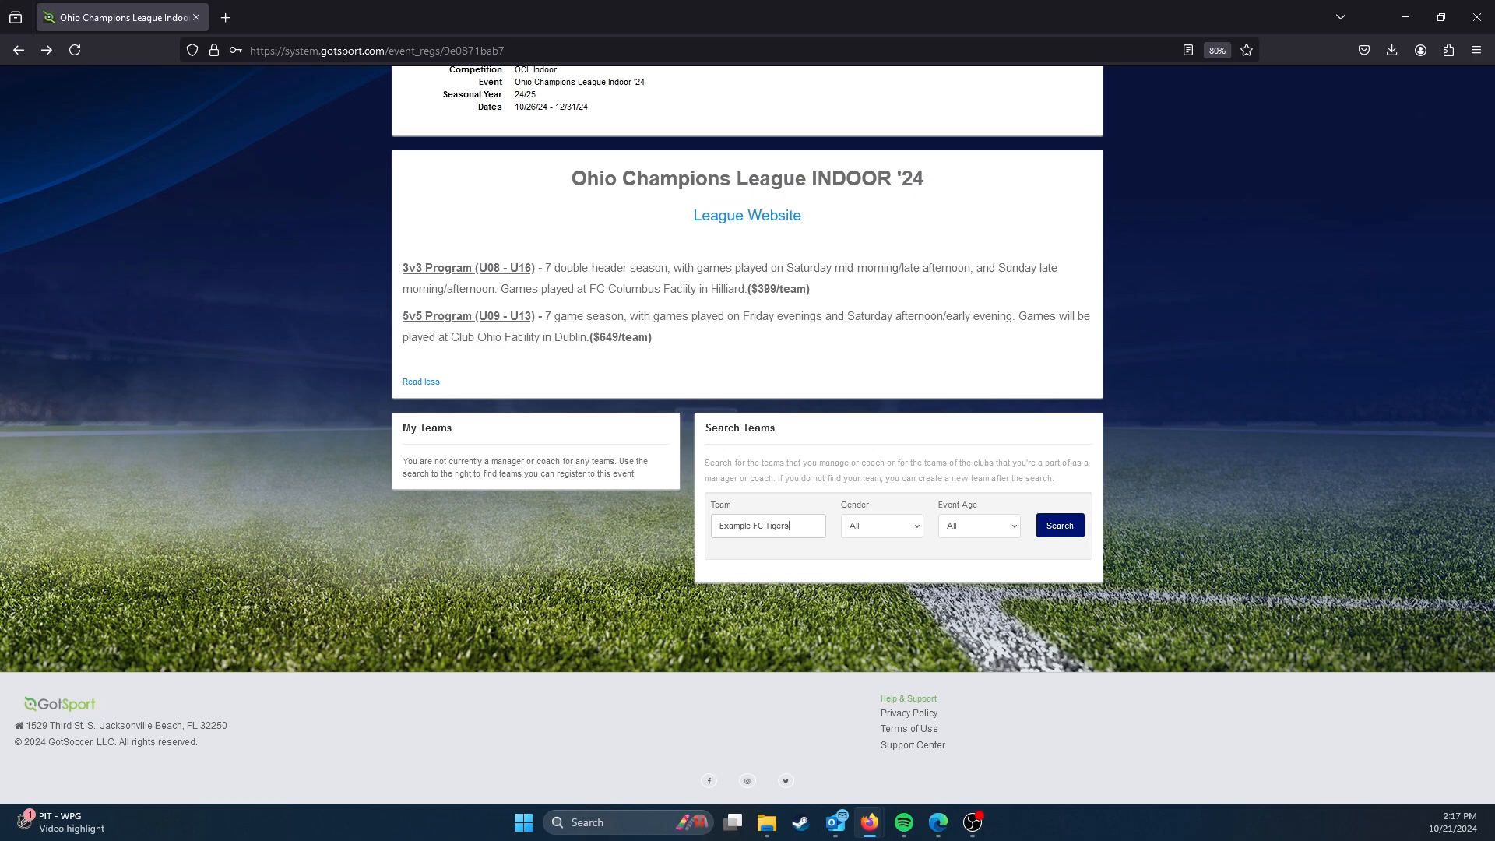
type(" 2015 Boys INDOOR")
Step: Limit the team search to gender Boys and event age U10, and run it
left_click(882, 526)
left_click(890, 566)
left_click(979, 526)
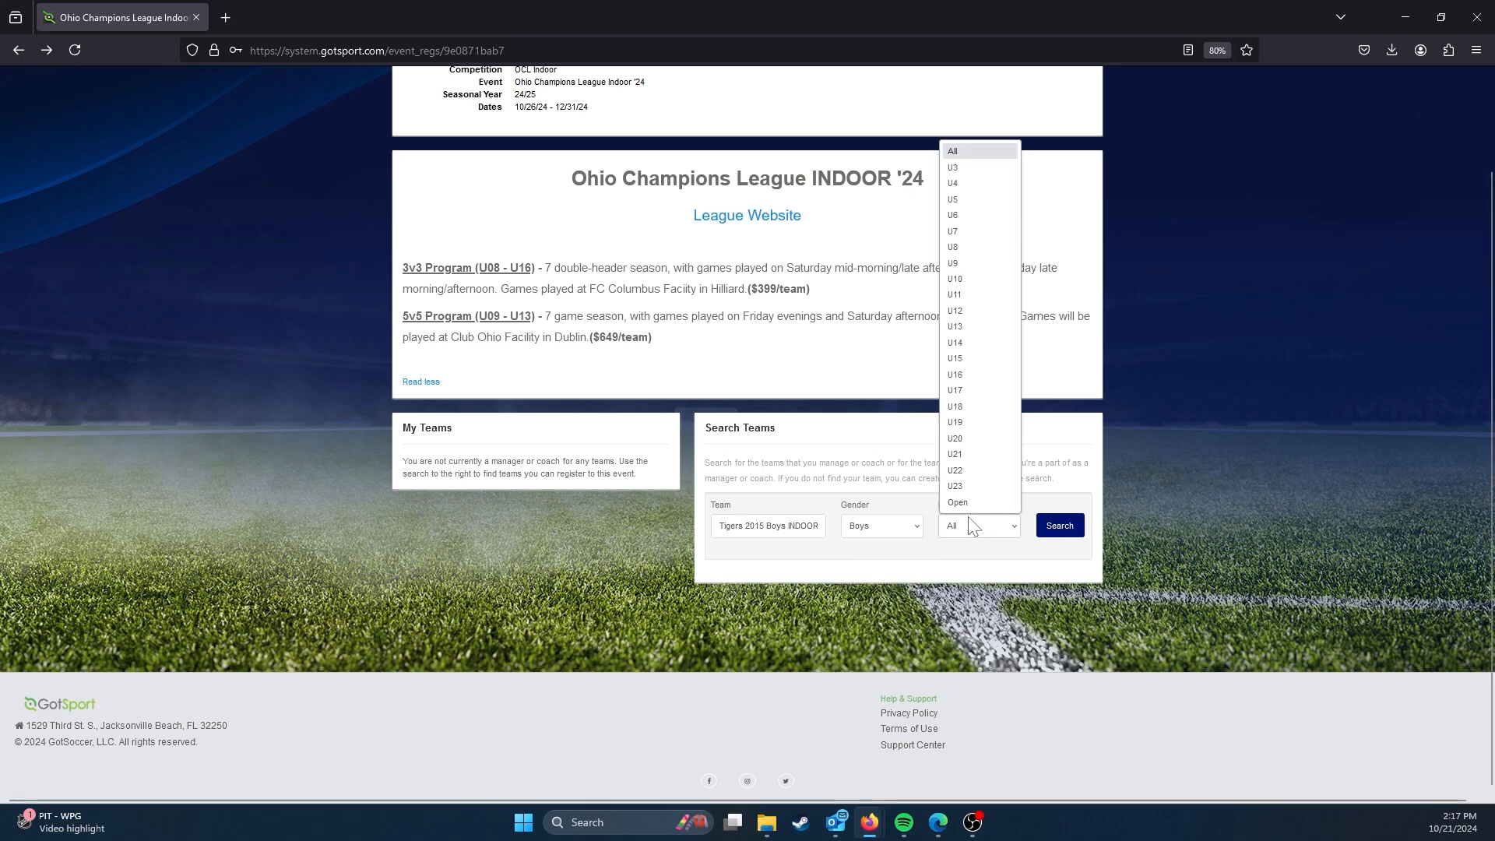
left_click(969, 276)
left_click(1061, 528)
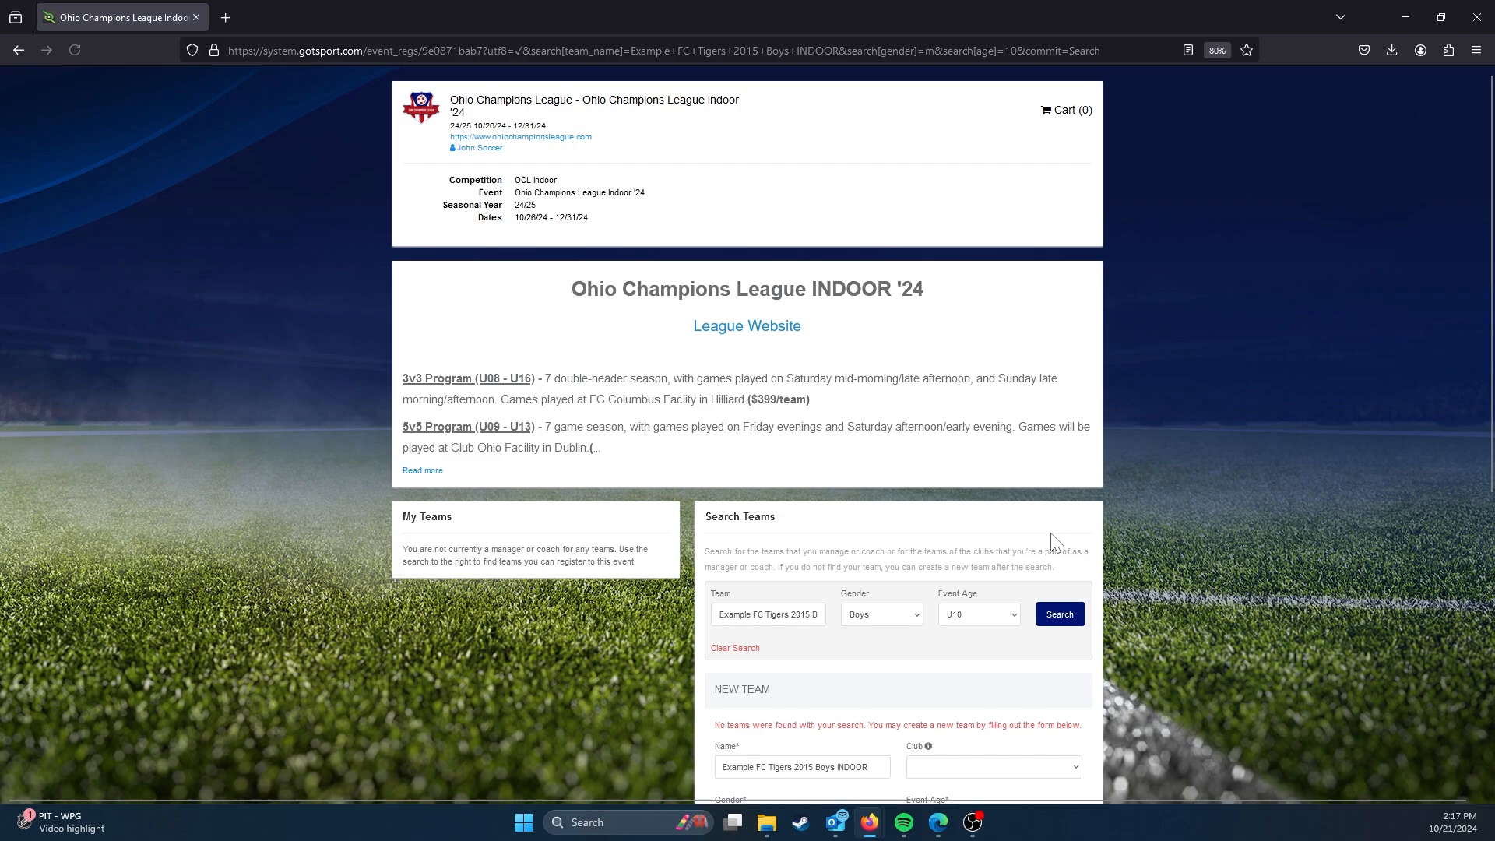
Step: Read the notice above the new team form and check the available club choices, leaving the club blank
scroll(958, 558, "down", 3)
left_click_drag(714, 463, 1088, 475)
left_click(1088, 475)
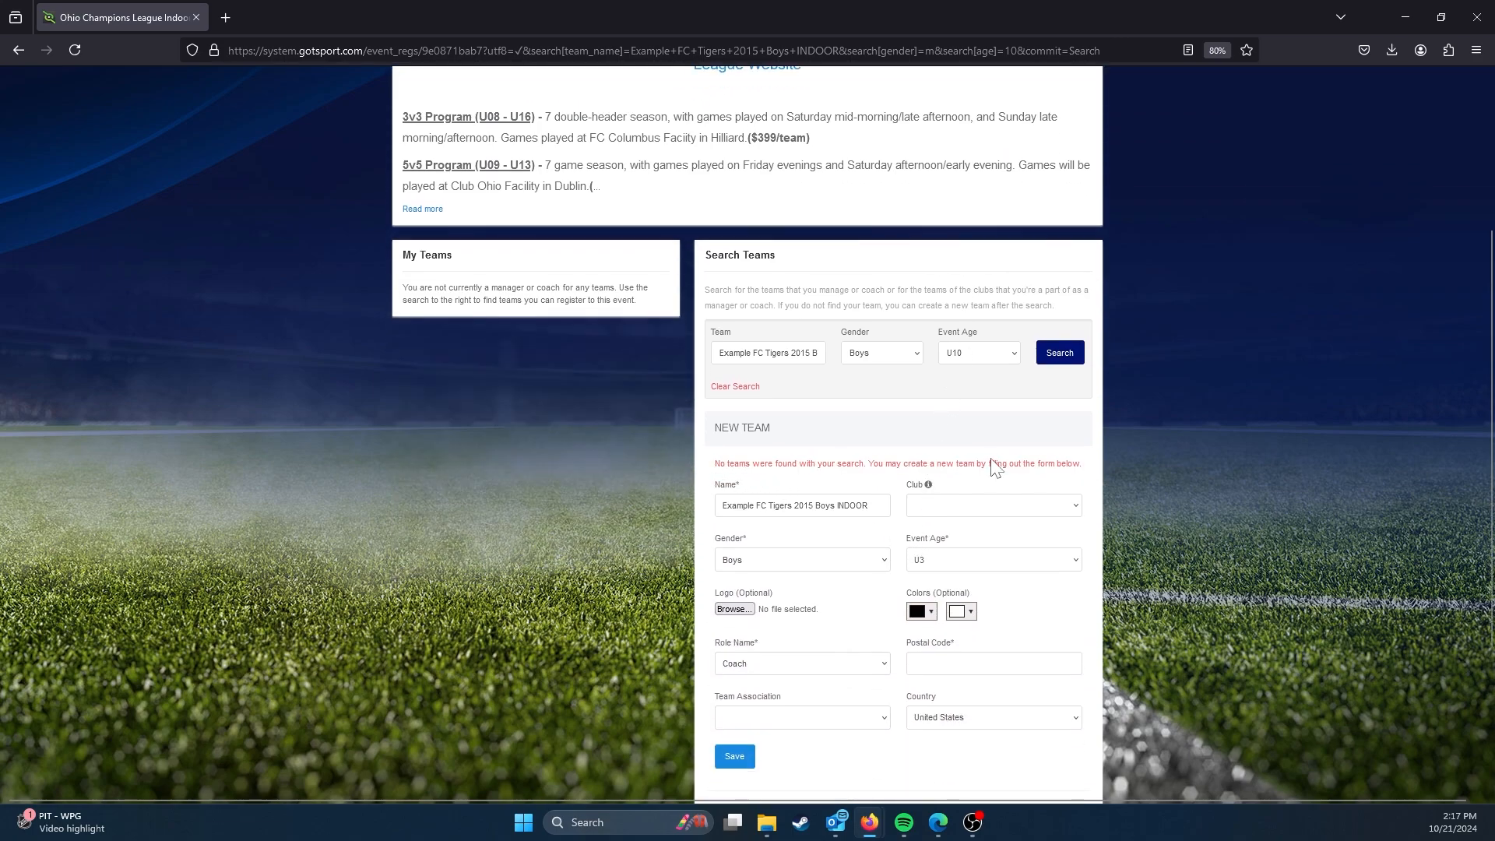
scroll(885, 463, "down", 2)
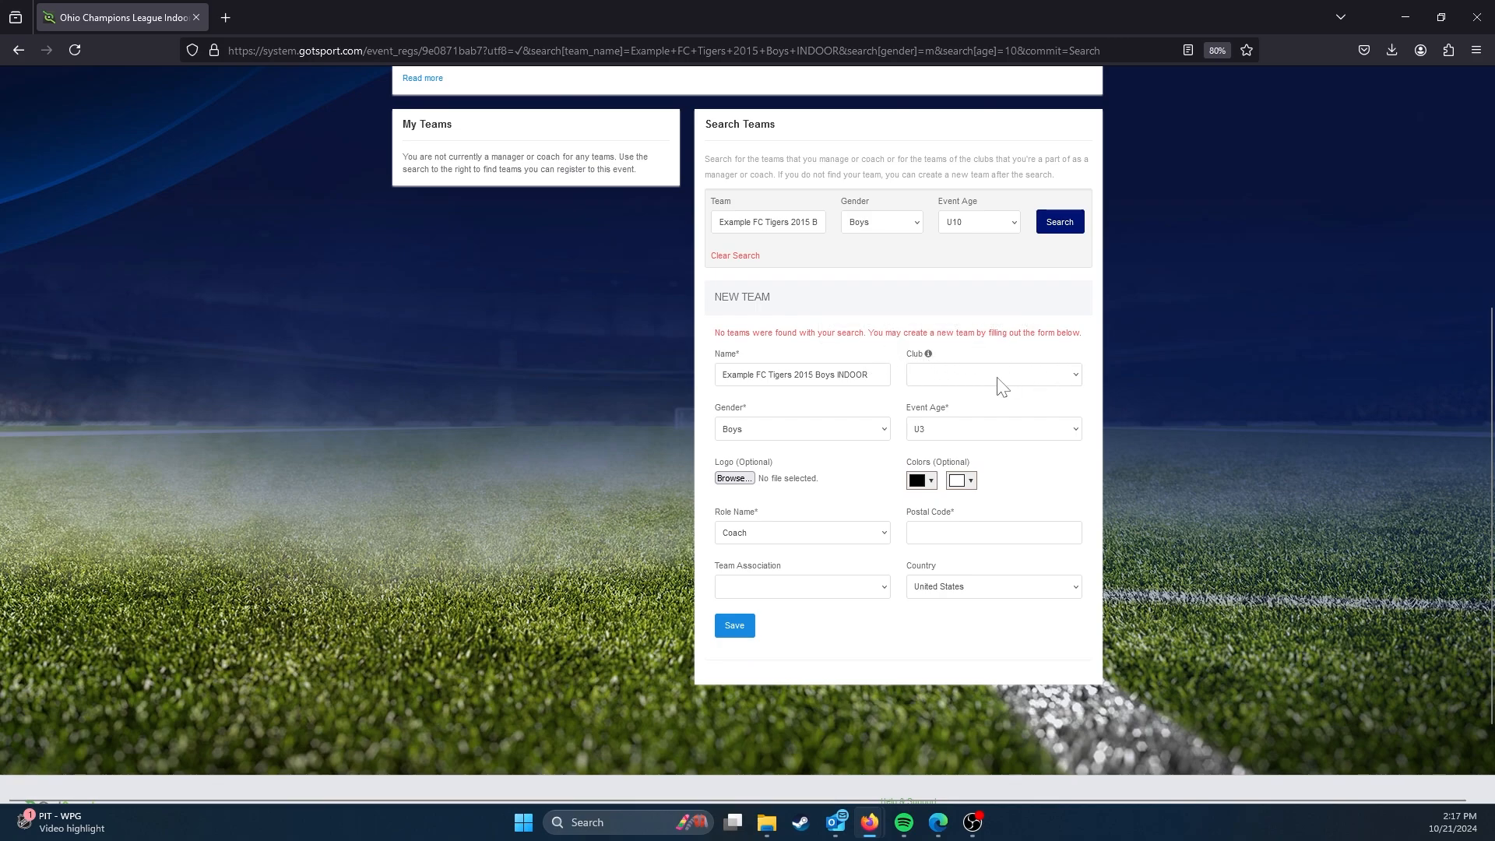
left_click(1022, 377)
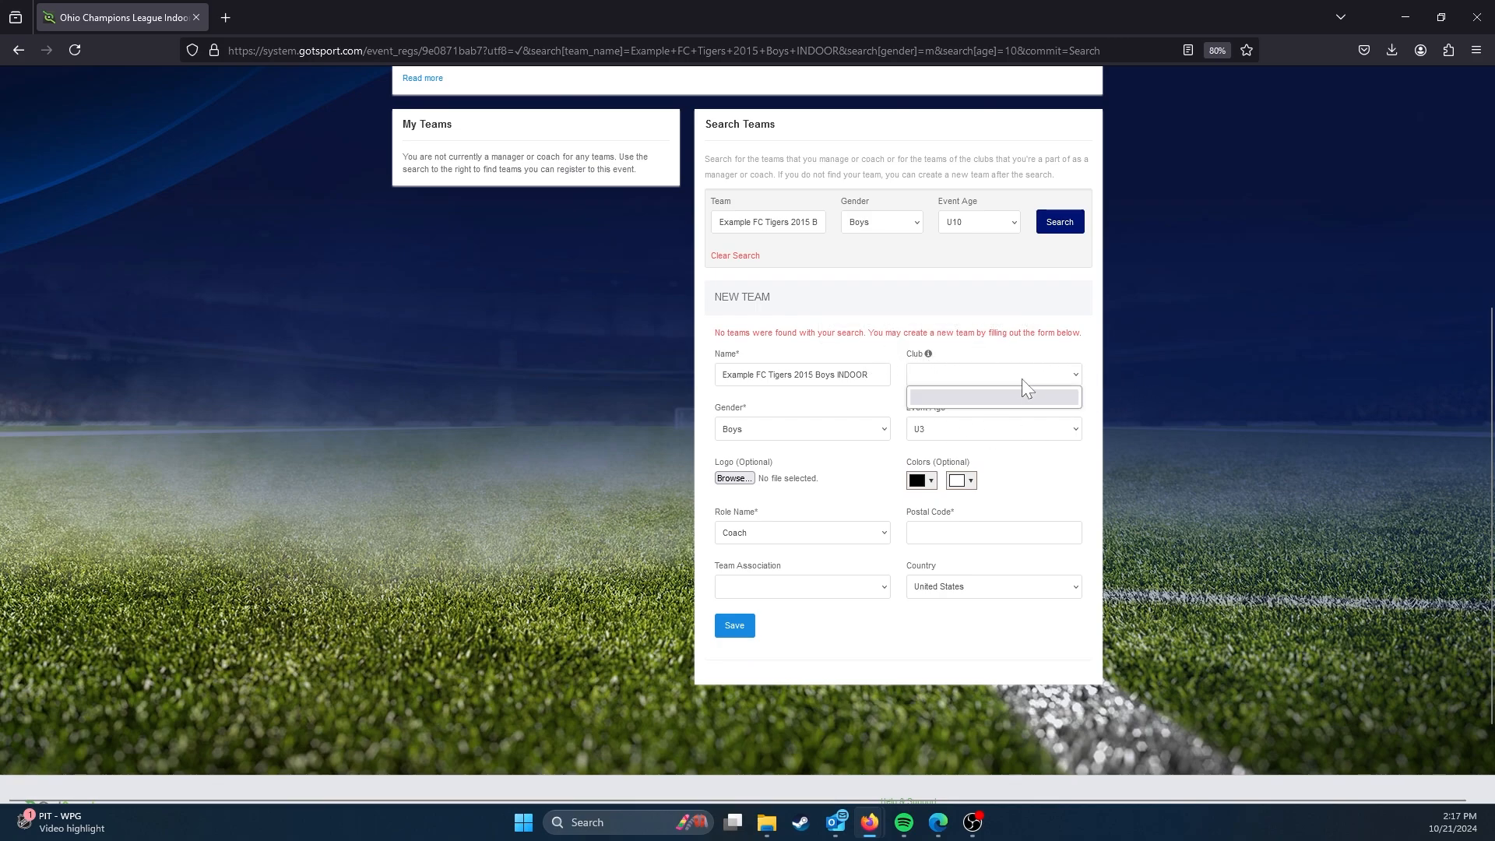
left_click(904, 383)
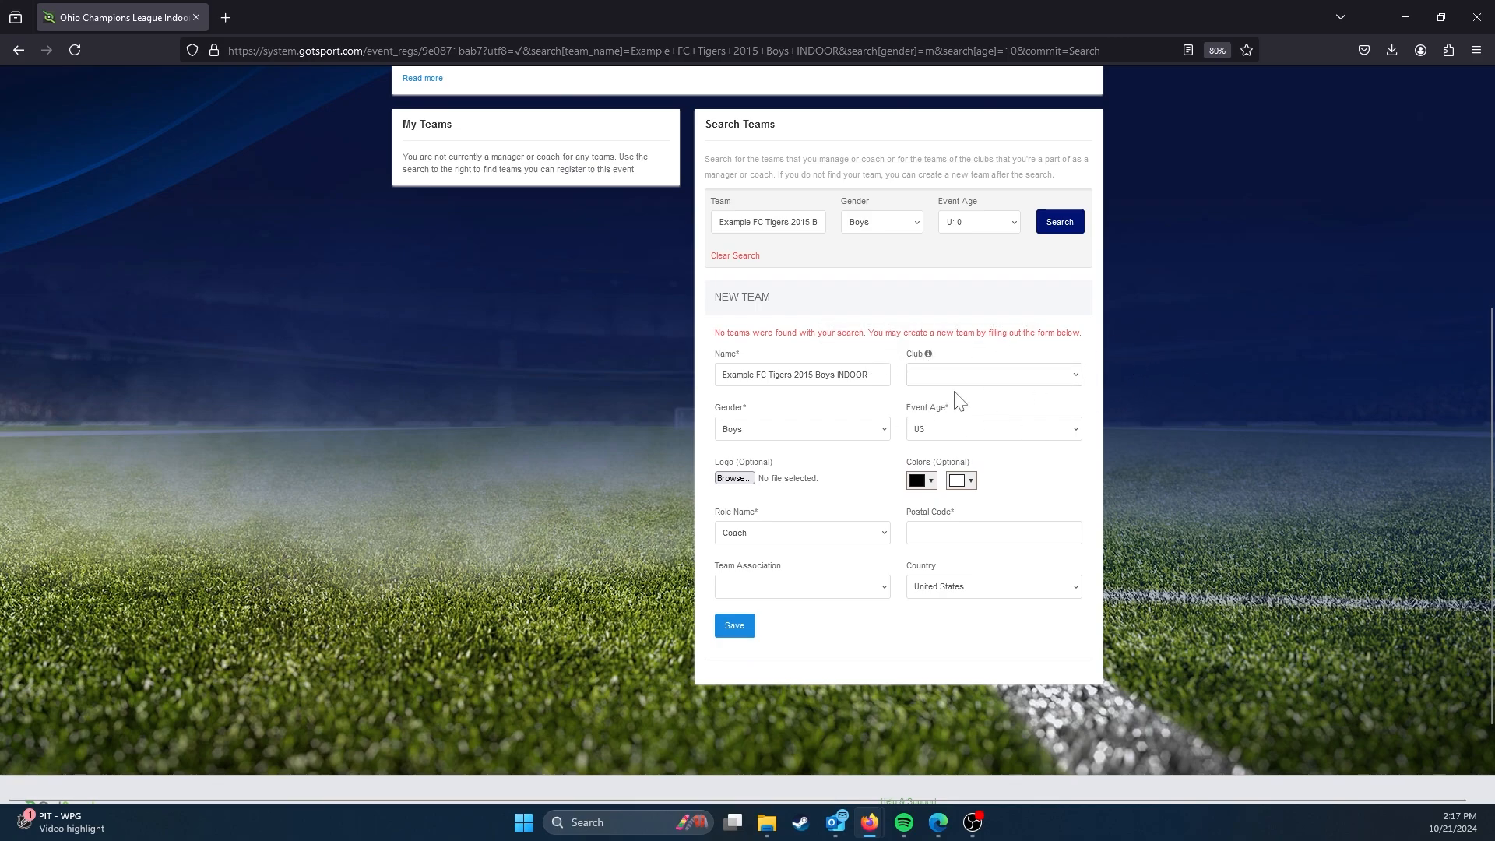
Step: Set the new team's event age to U10
left_click(1019, 434)
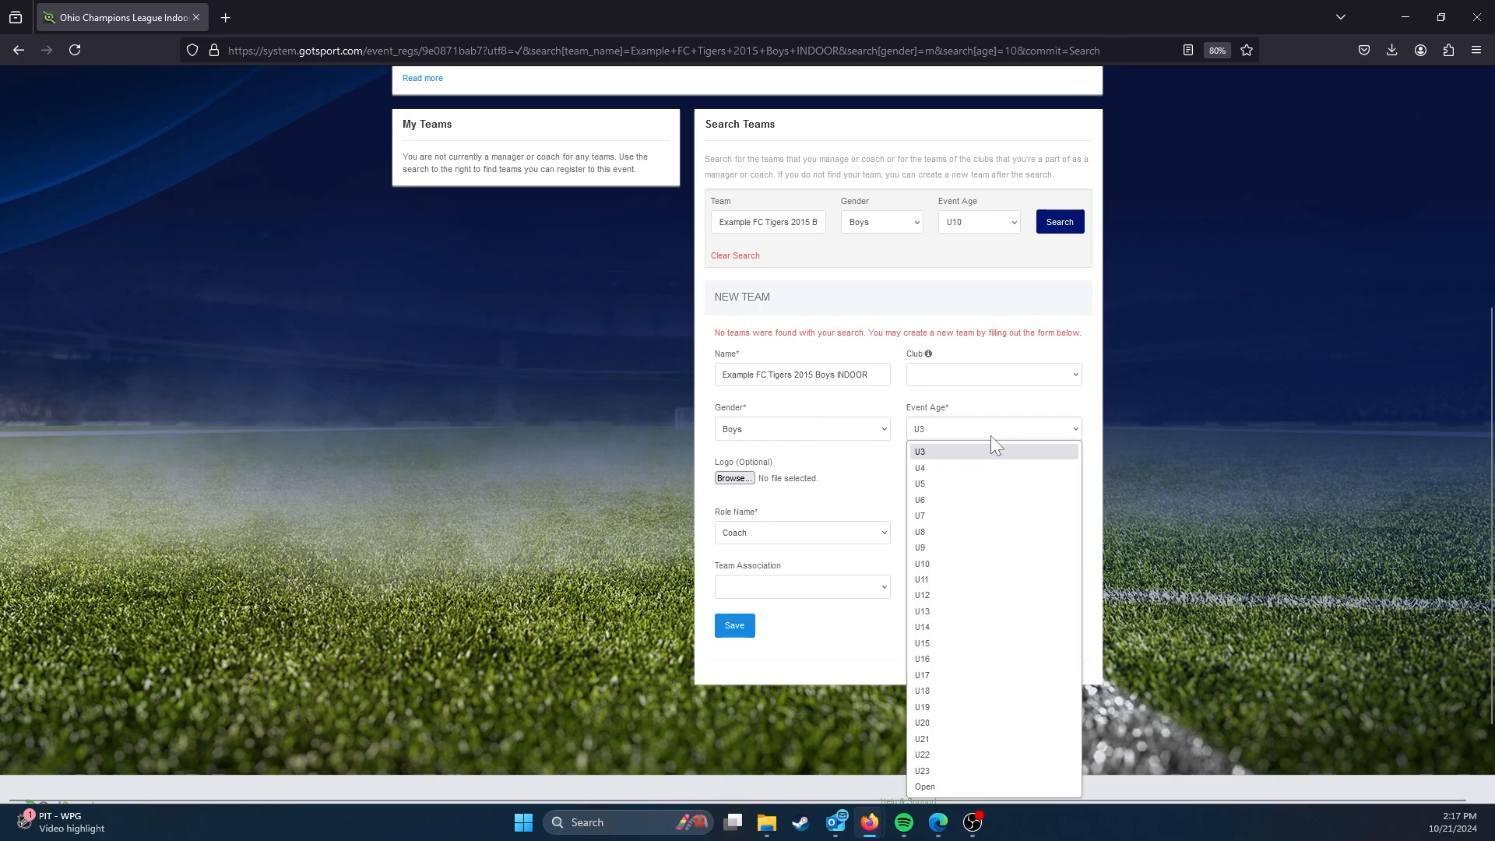
left_click(987, 550)
left_click(996, 433)
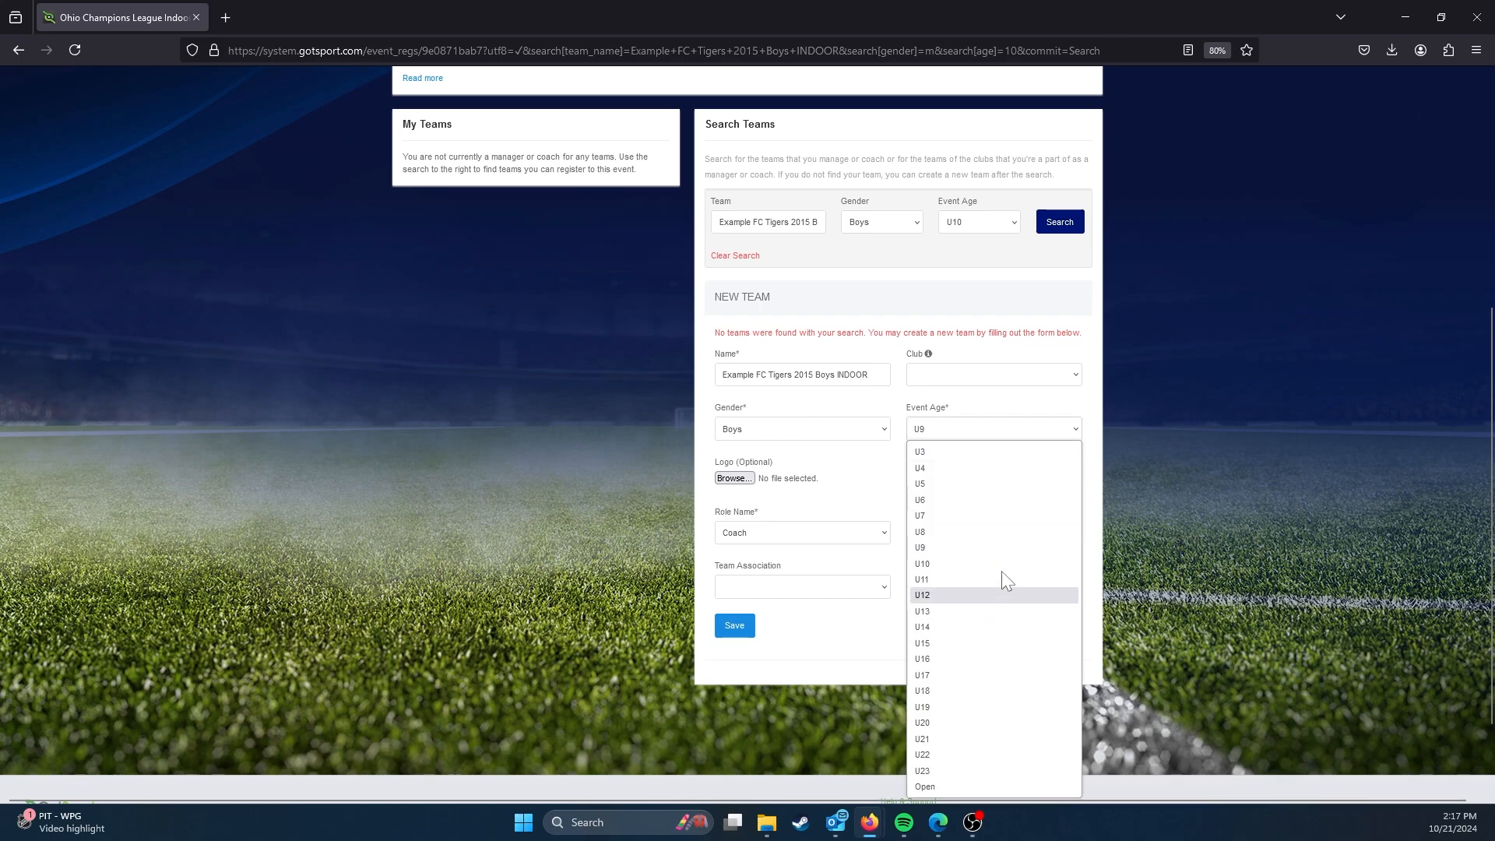
left_click(995, 566)
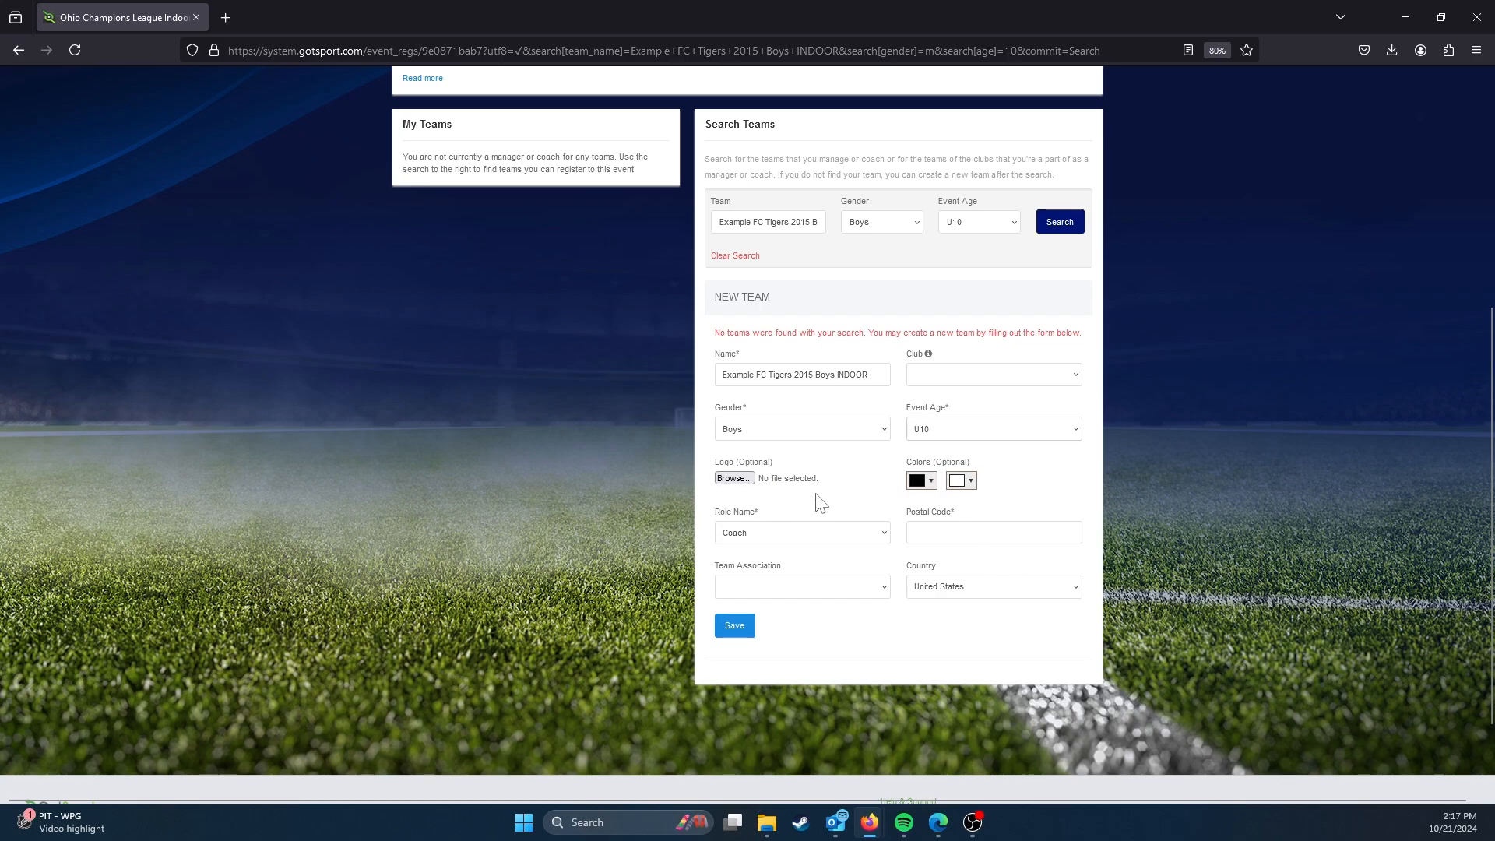
scroll(830, 468, "down", 1)
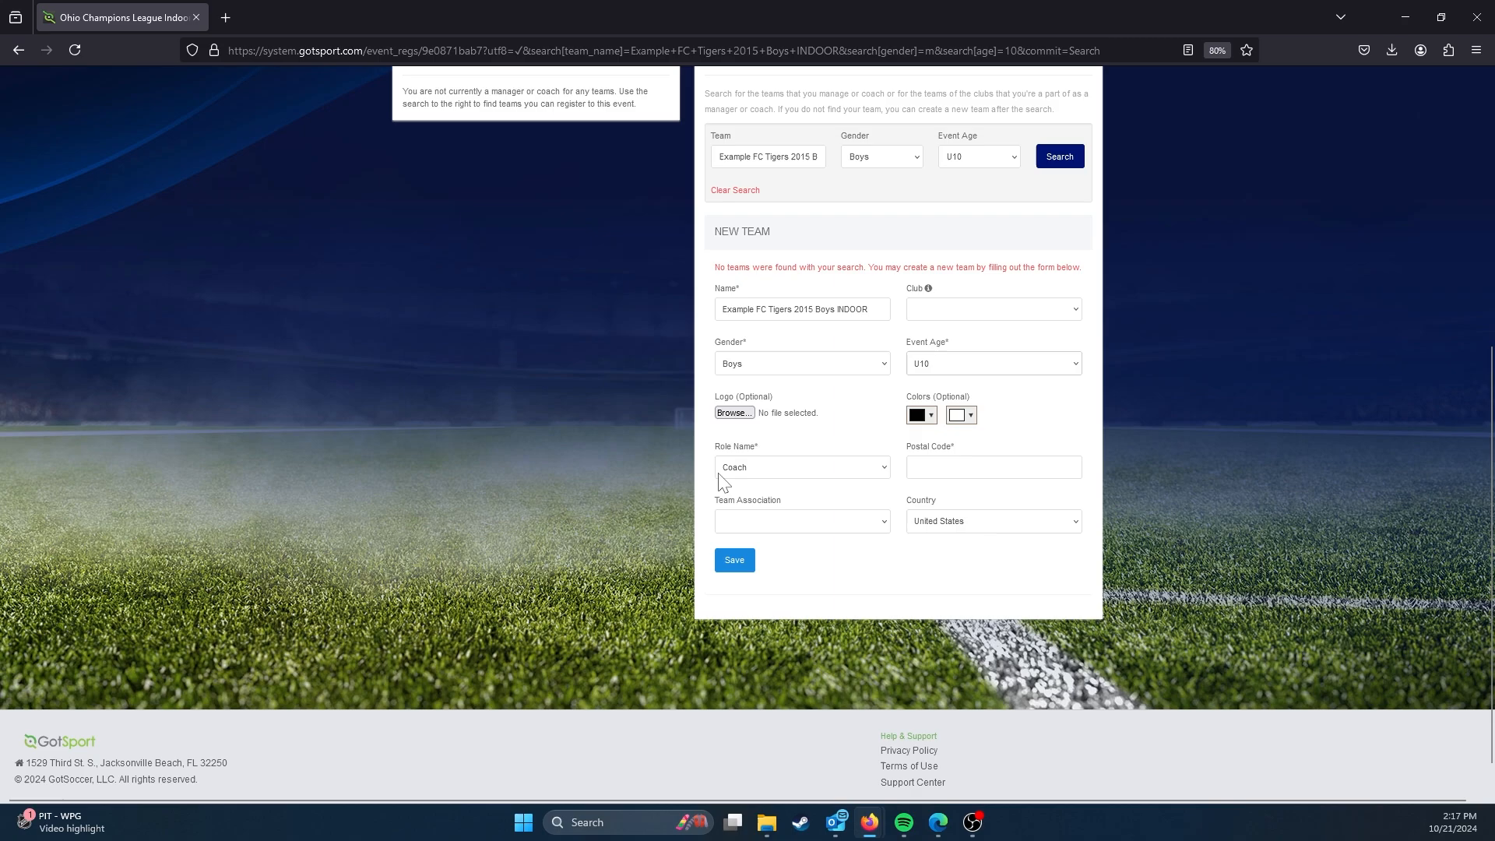
Step: Keep the role as Coach, enter postal code 43231 and save the new Tigers team
left_click(840, 468)
left_click(839, 466)
type("43231")
scroll(861, 526, "up", 2)
scroll(861, 530, "down", 2)
left_click(736, 561)
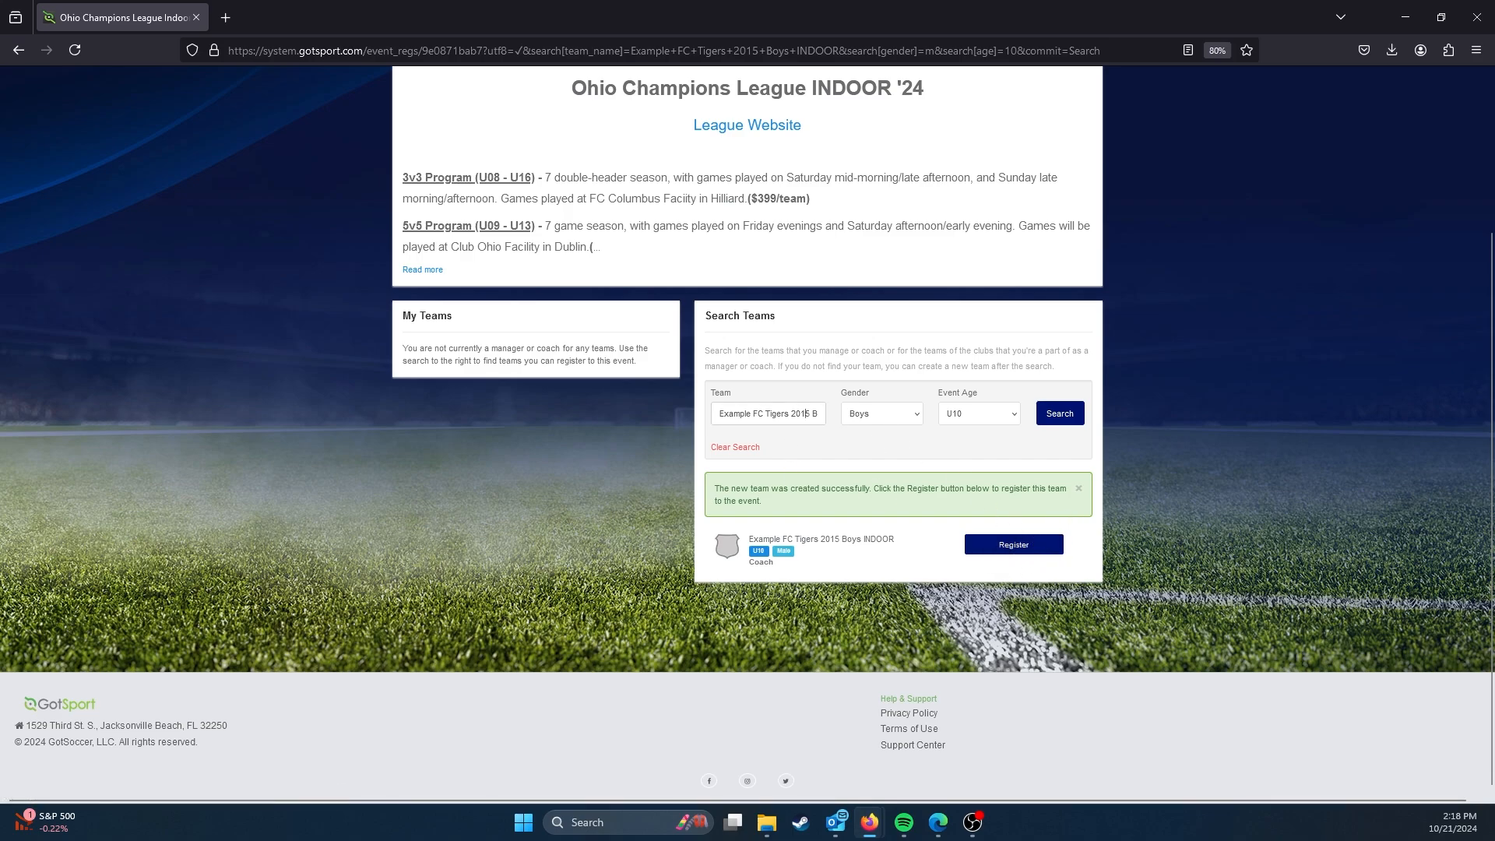
Step: Search for a team named "Example FC Lions 2015 Girls INDOOR" with gender Girls
double_click(778, 414)
type("ions 2015 G")
type("irlsINDOOR")
left_click(878, 419)
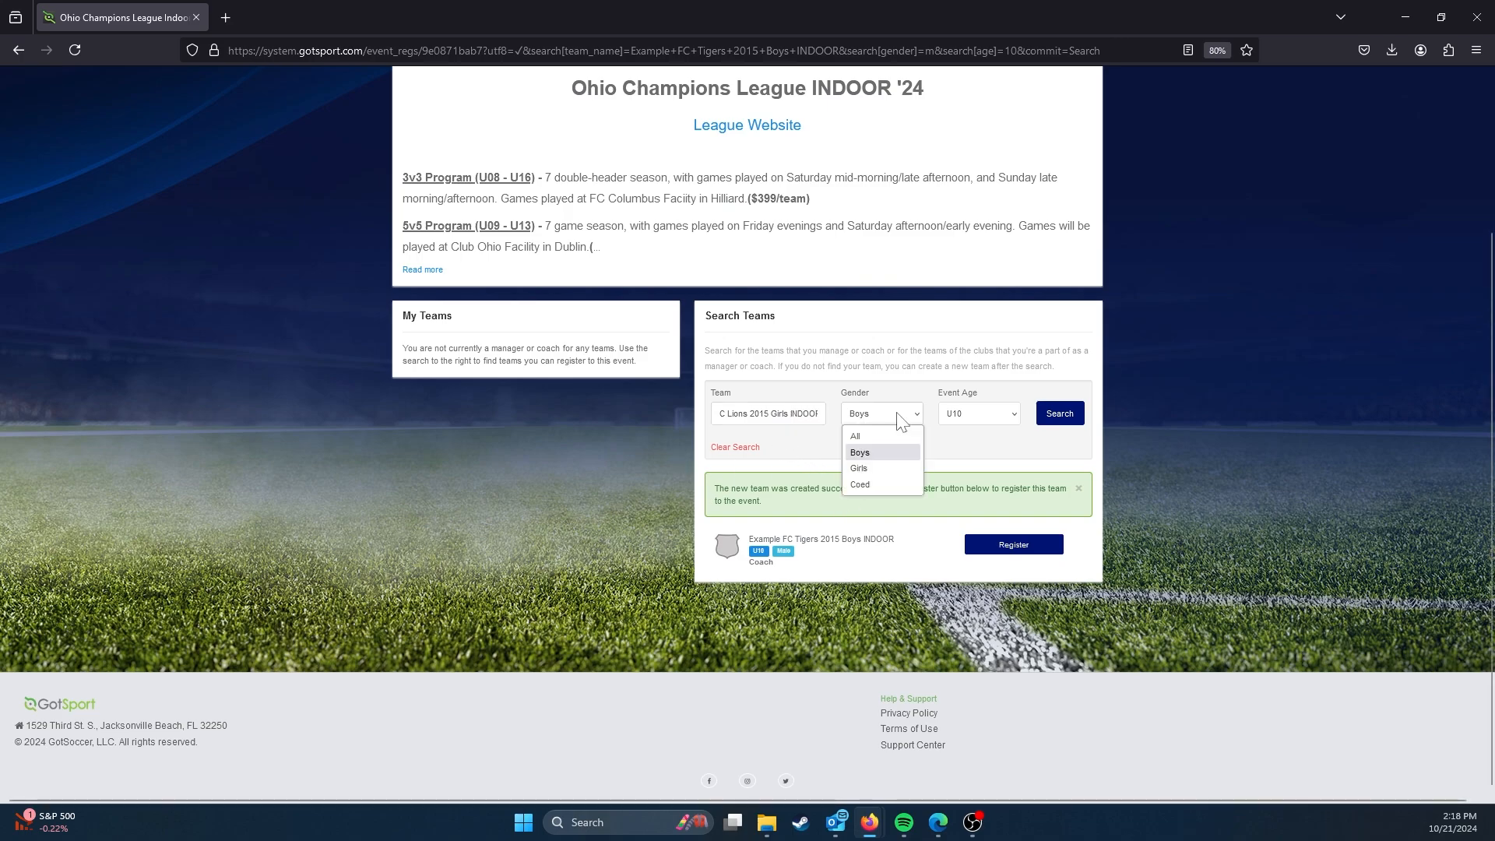
left_click(876, 469)
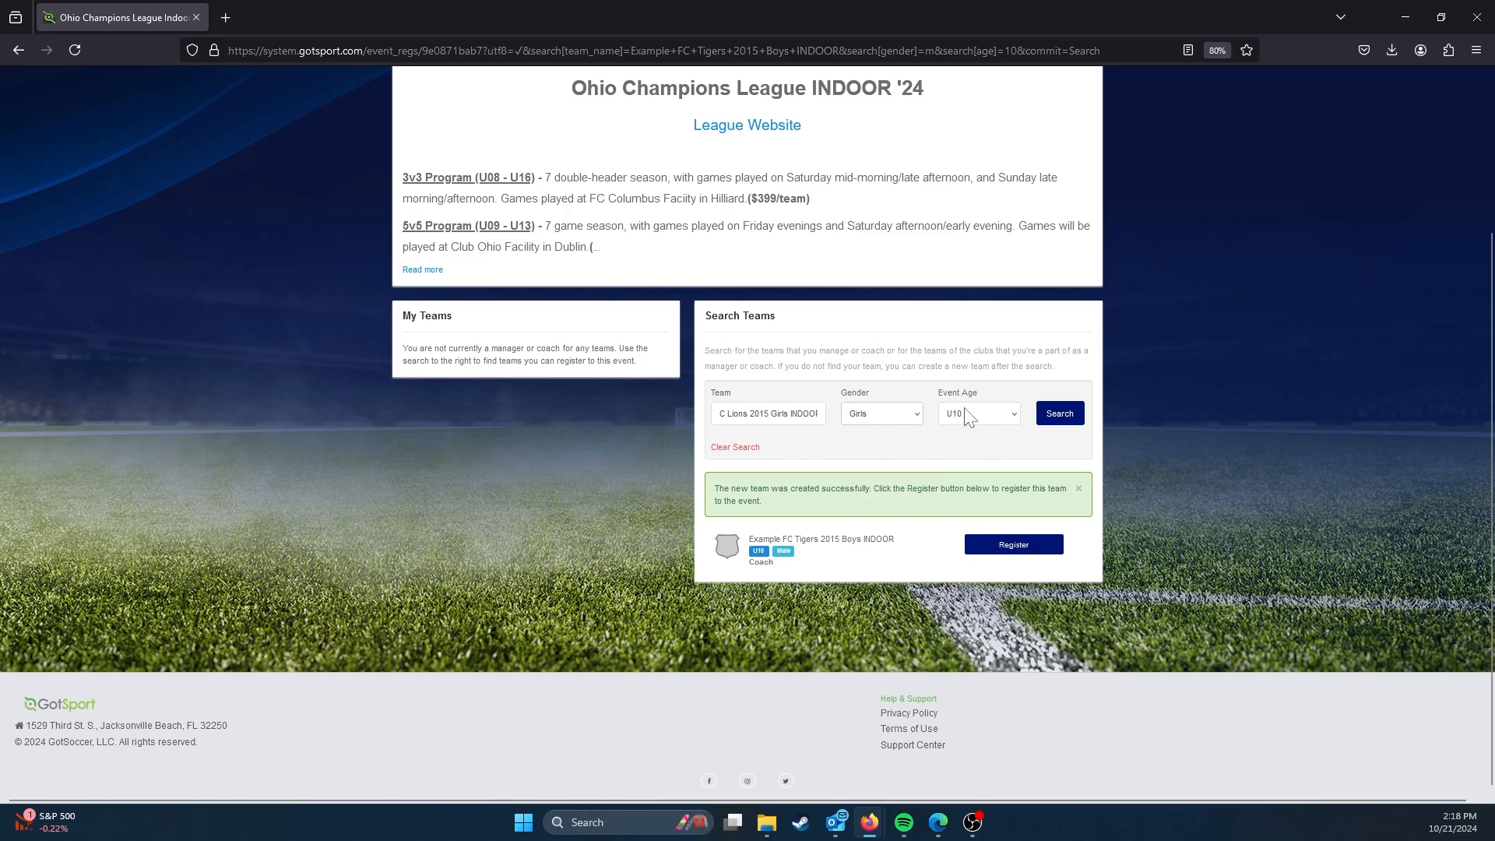
left_click(1061, 415)
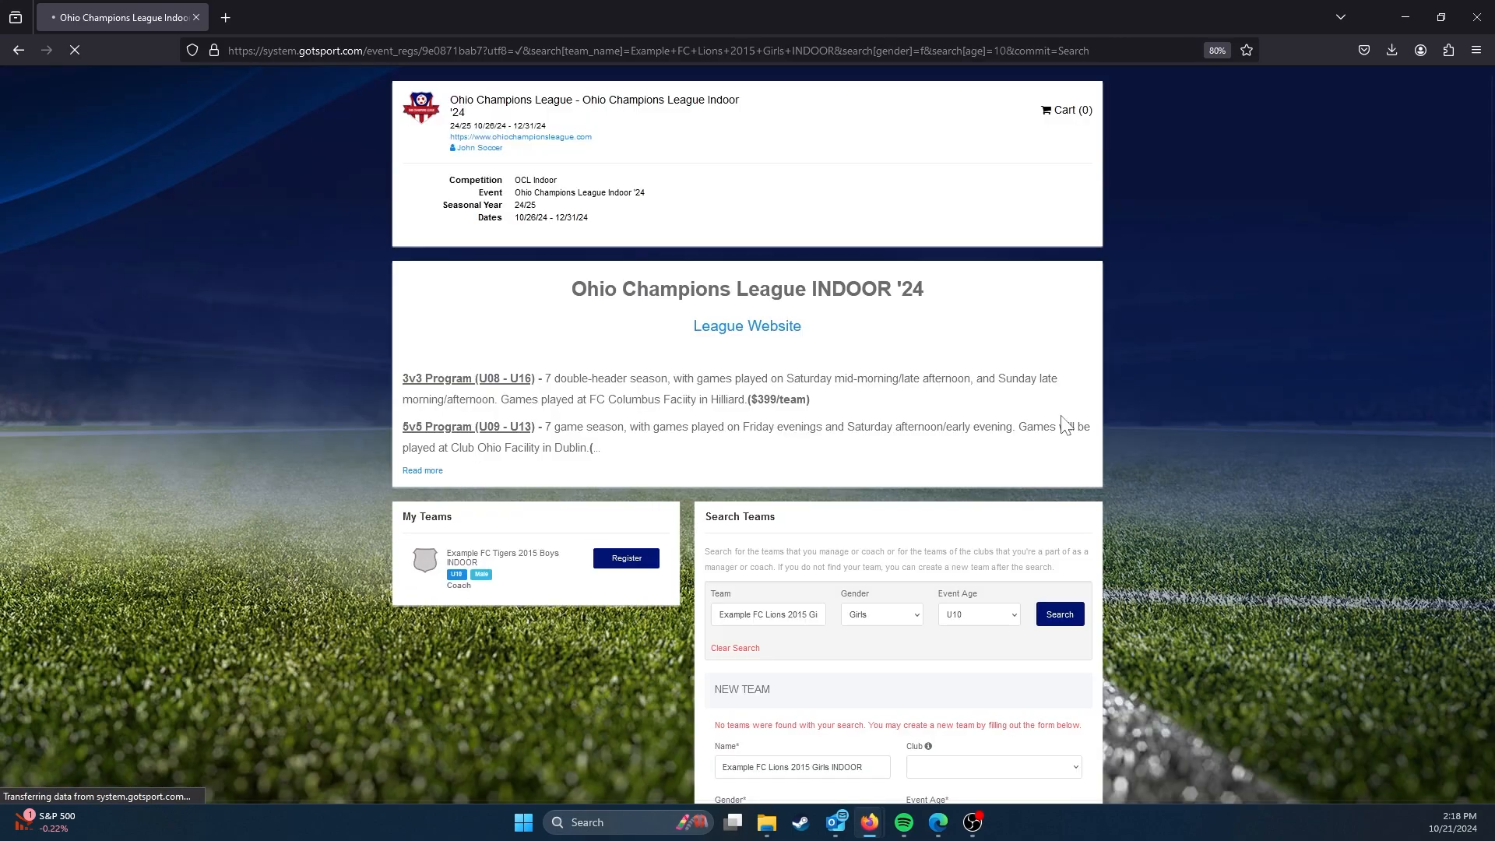
Step: Read the notice above the new team form, and set the Lions team's gender to Girls and event age to U10
scroll(934, 429, "down", 5)
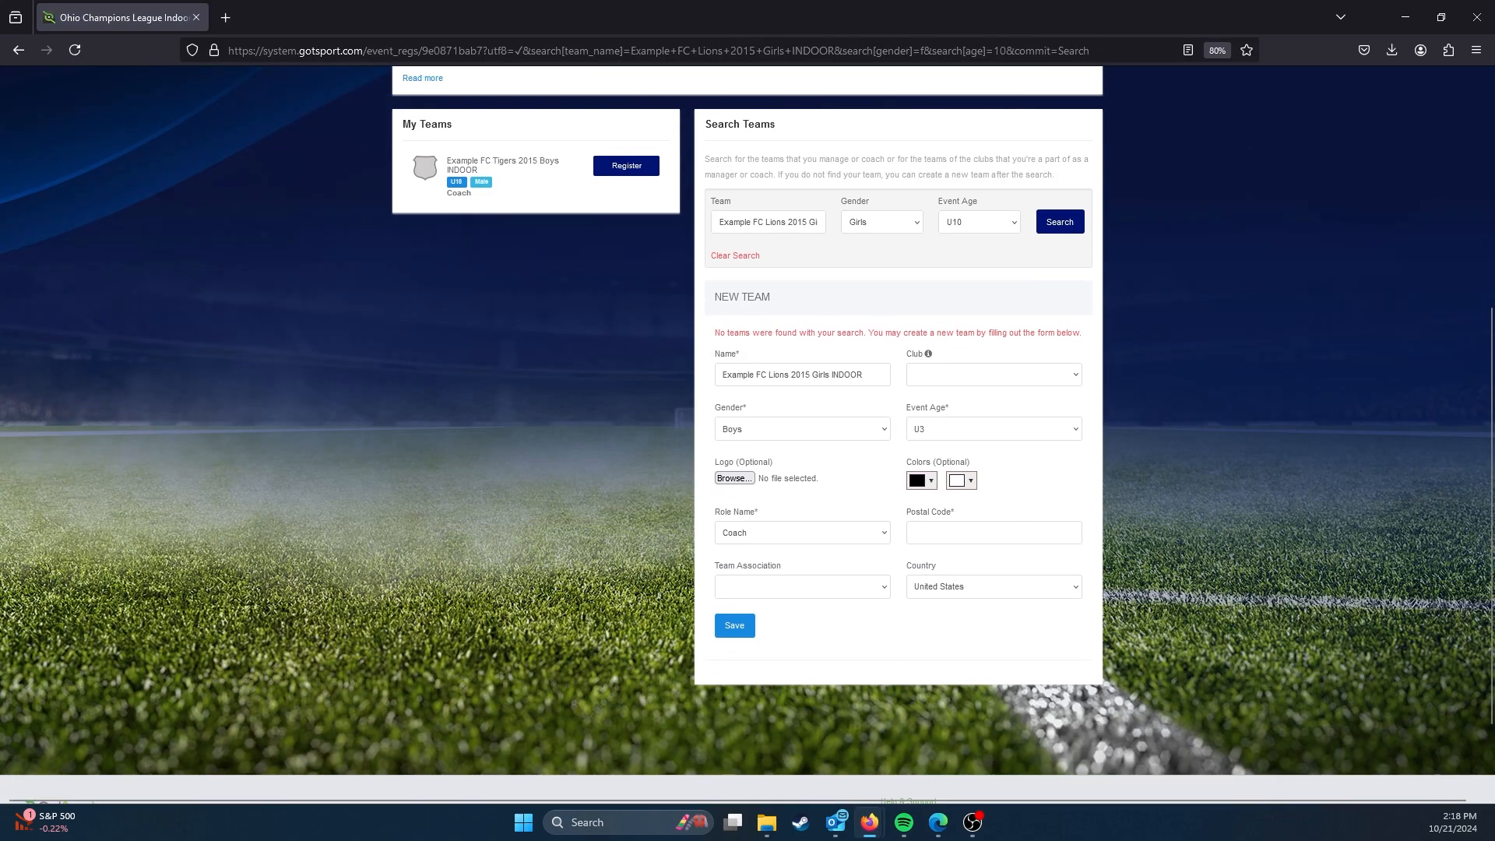
left_click_drag(738, 334, 1089, 343)
left_click(1089, 343)
left_click(833, 429)
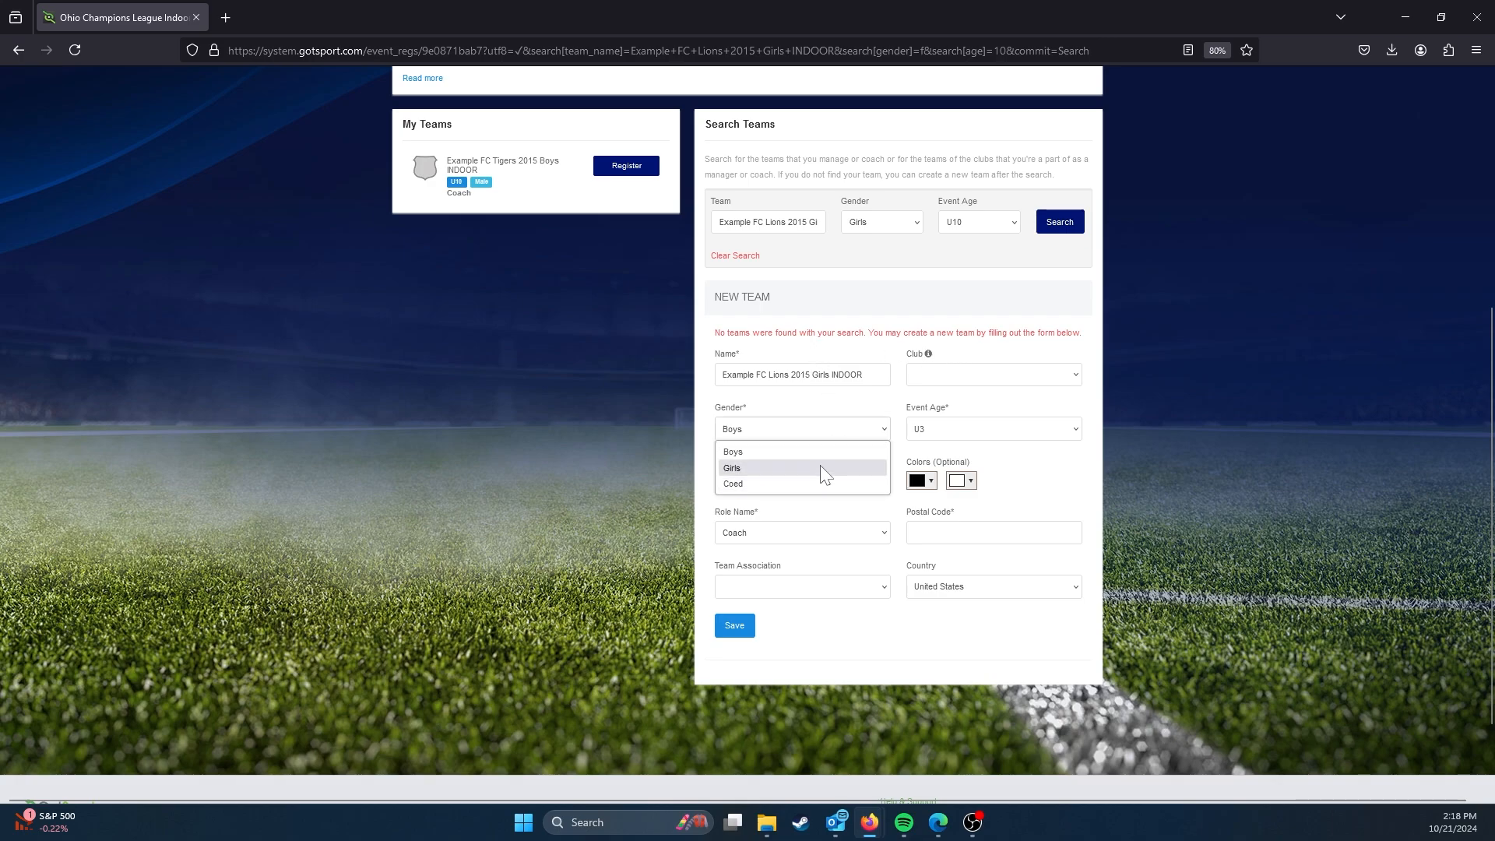
left_click(823, 467)
left_click(937, 427)
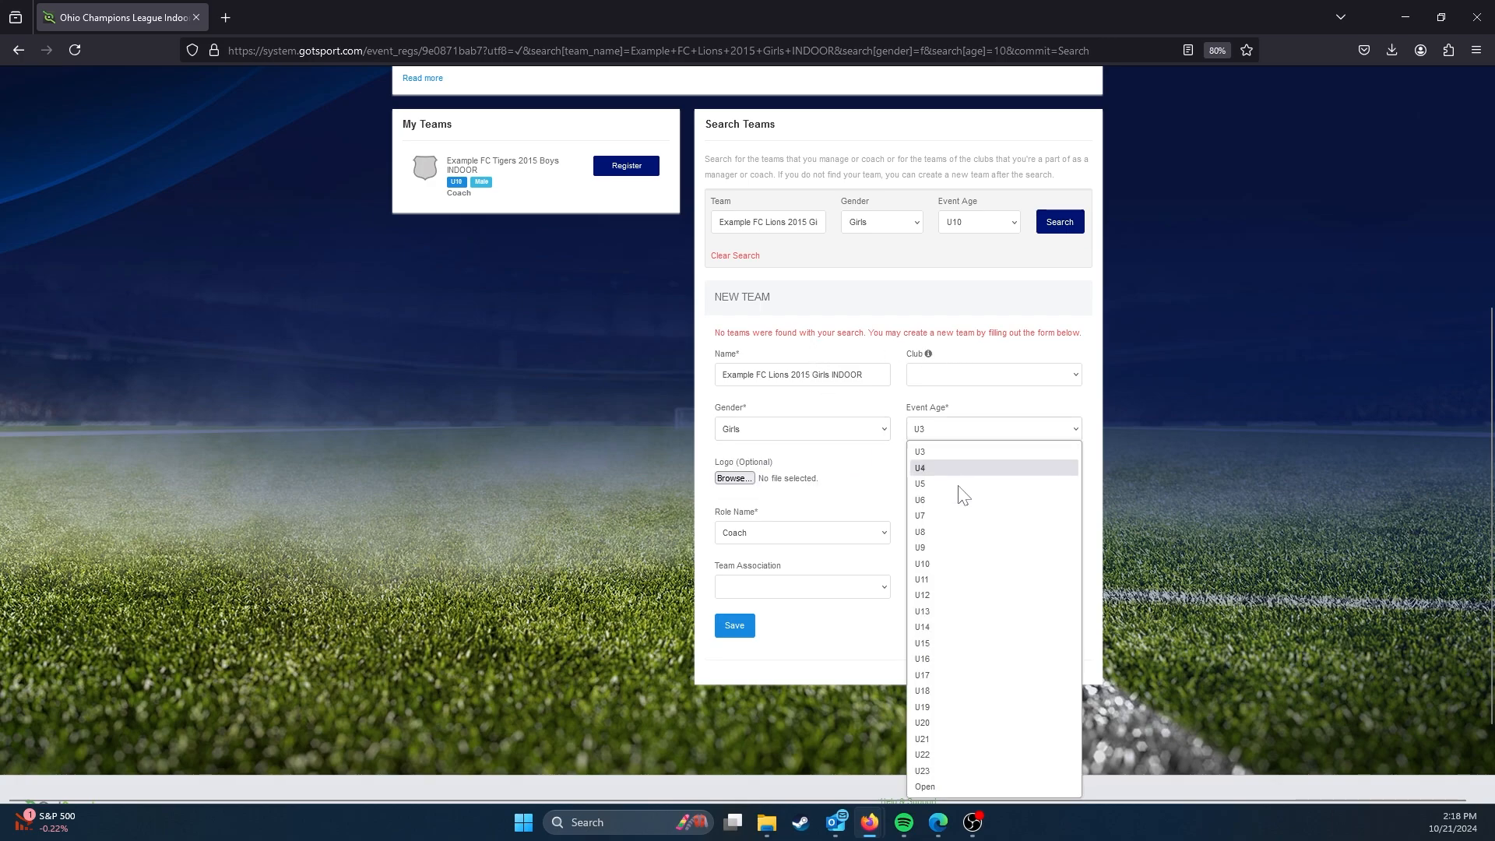
left_click(961, 574)
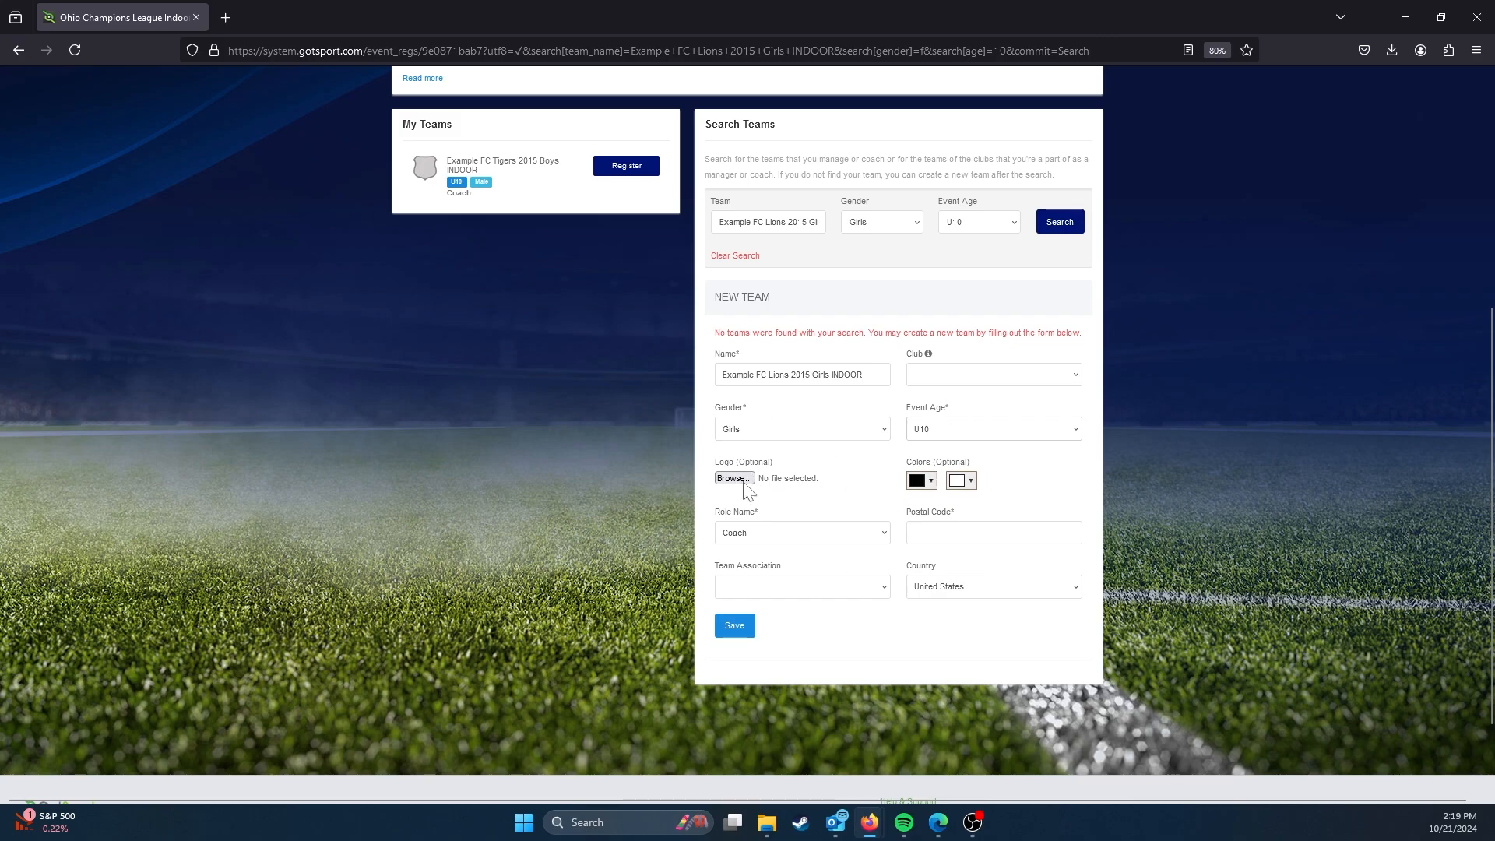
Step: Keep the Lions team's role as Coach, enter postal code 43231 and save the team
left_click(838, 532)
left_click(838, 531)
type("43231")
left_click(736, 627)
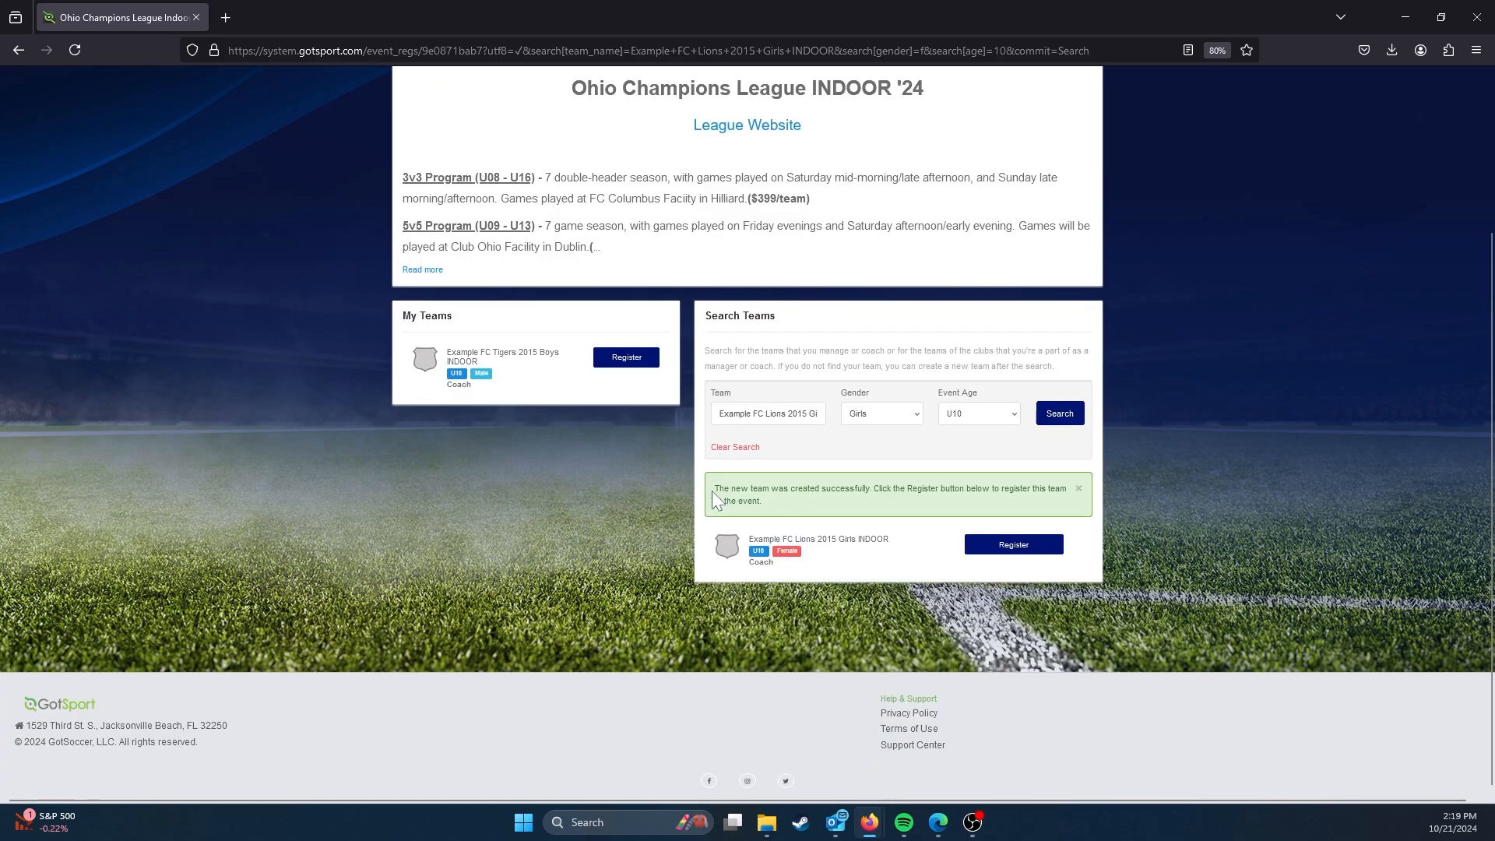
Step: Read the notice above the new Lions team and reload the page to refresh the list of own teams
left_click_drag(712, 491, 801, 511)
left_click(802, 511)
left_click(74, 51)
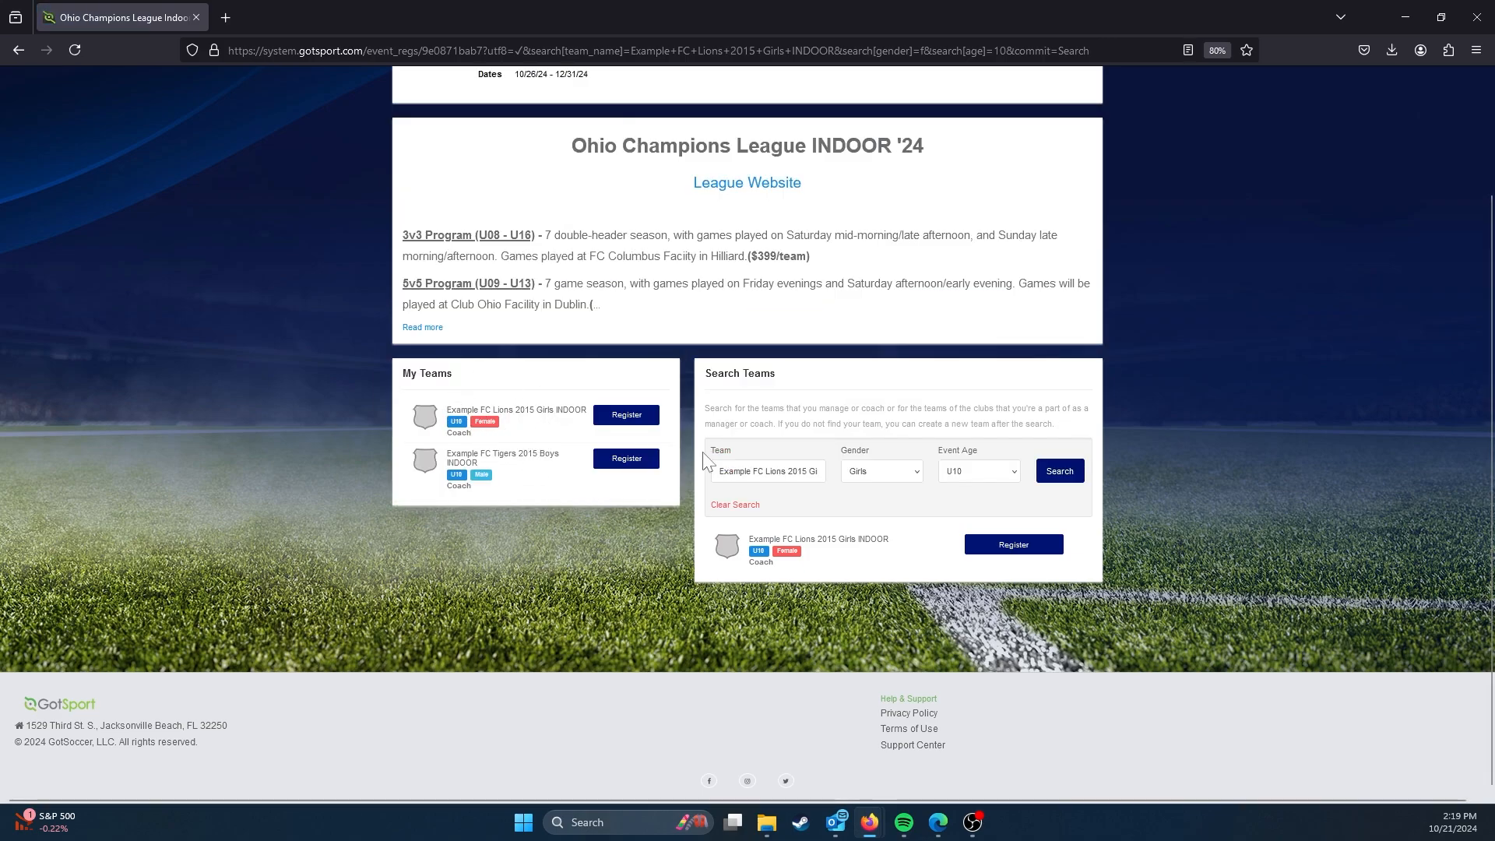
Step: Change the team search to the name "Example FC Bears 2015 Boys INDOOR" and the gender to Boys
triple_click(774, 472)
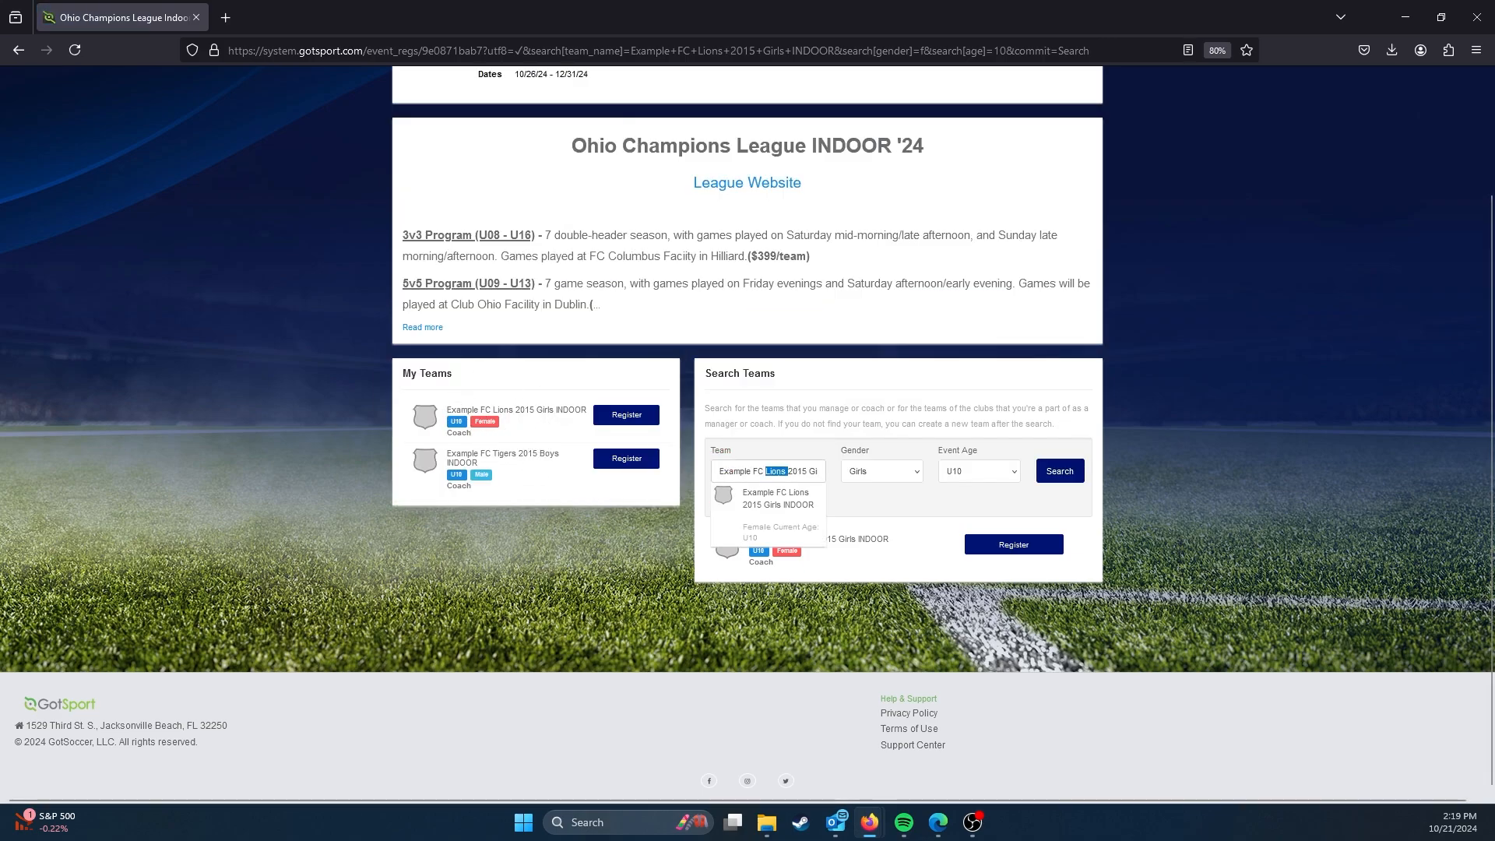
left_click(777, 472)
double_click(777, 471)
type("Bears 2015 ")
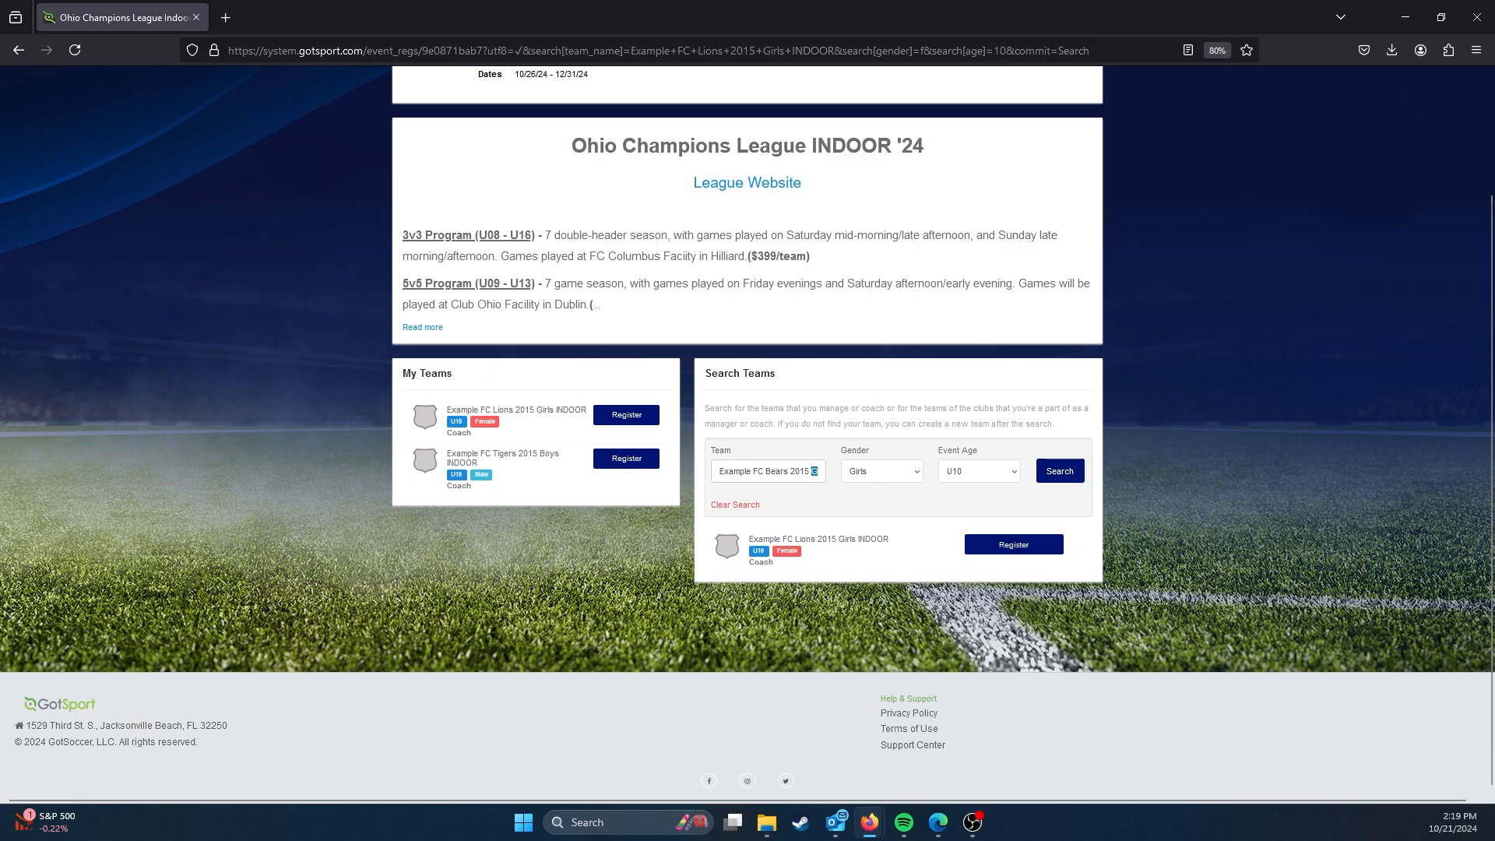
type("Boys")
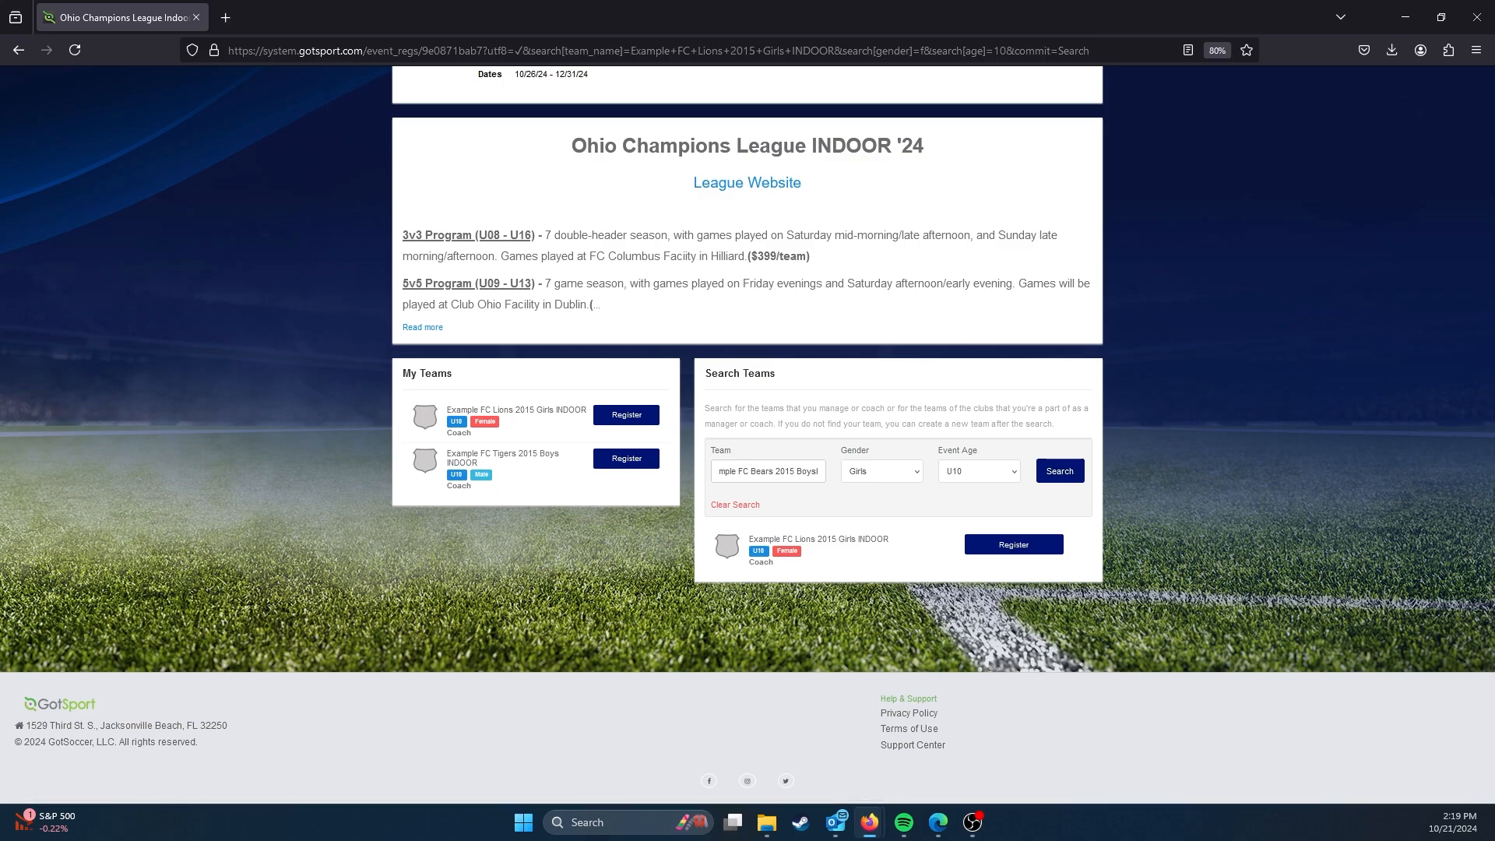
left_click(884, 473)
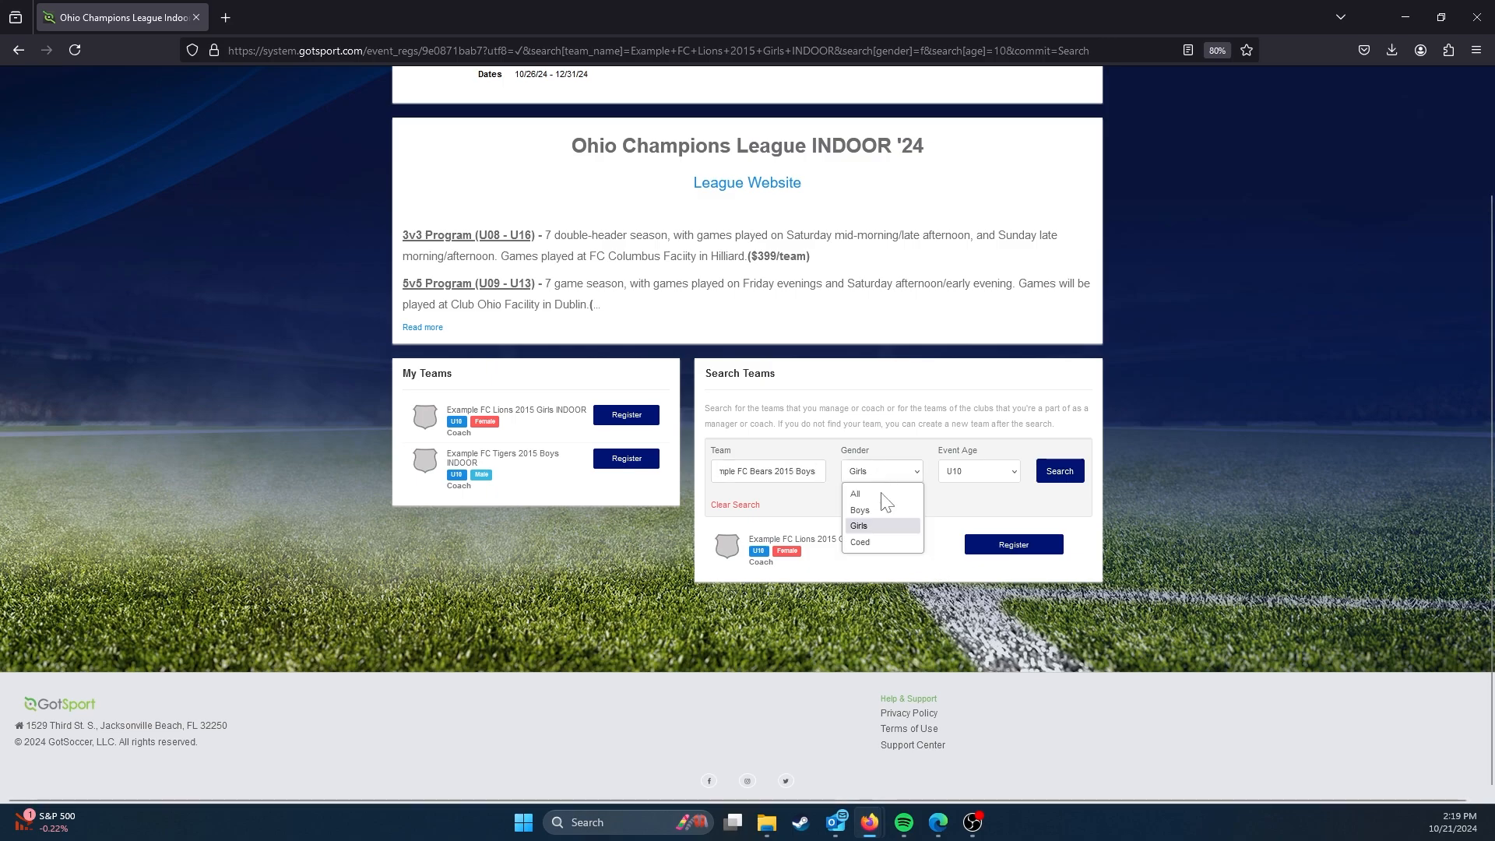
left_click(872, 511)
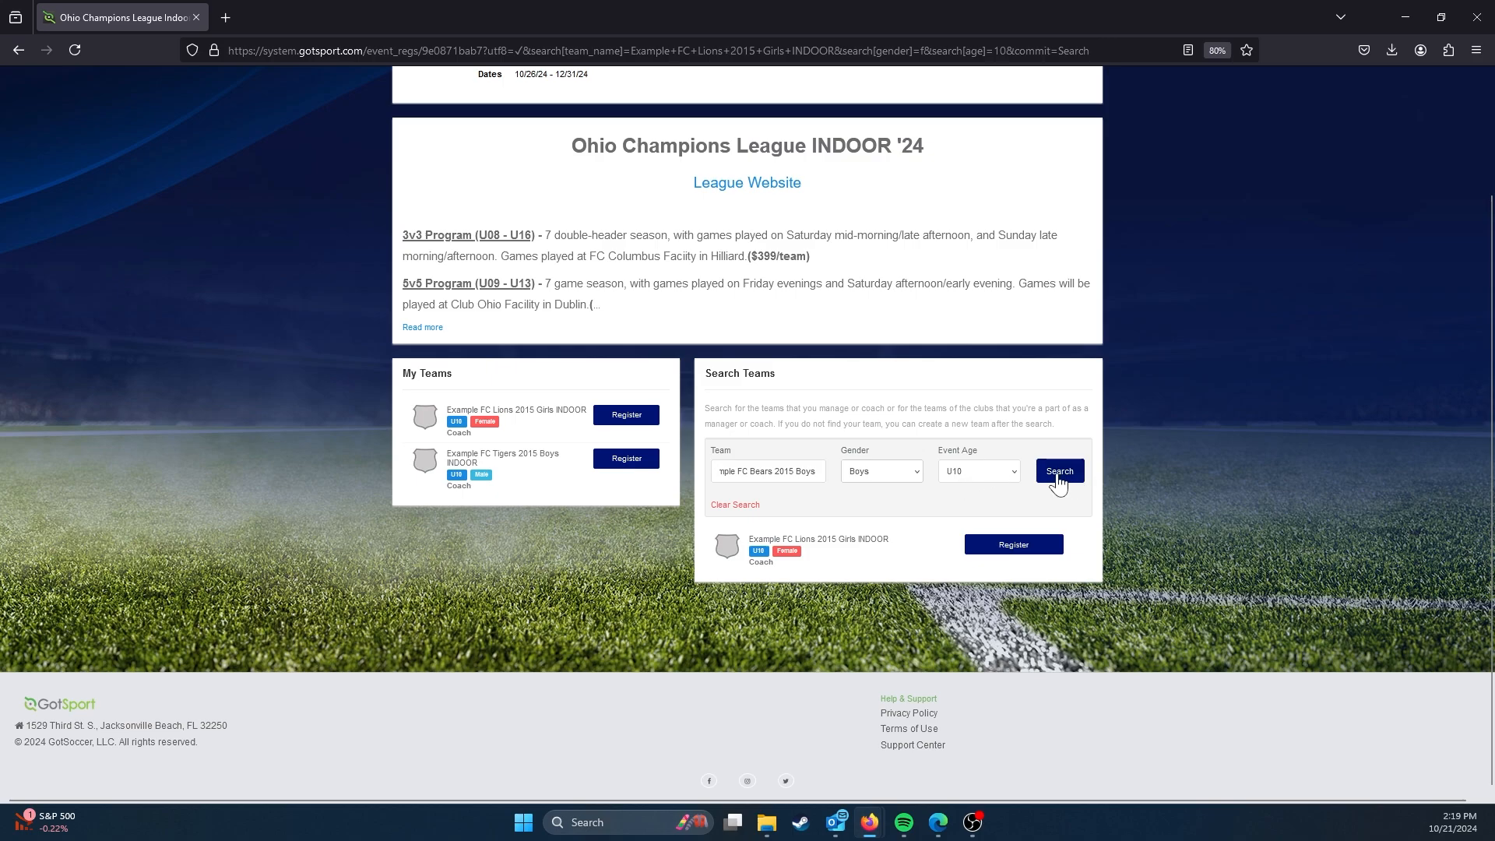
Step: Change the year in the searched team name to 2014, set the event age to U11 and run the search
double_click(785, 471)
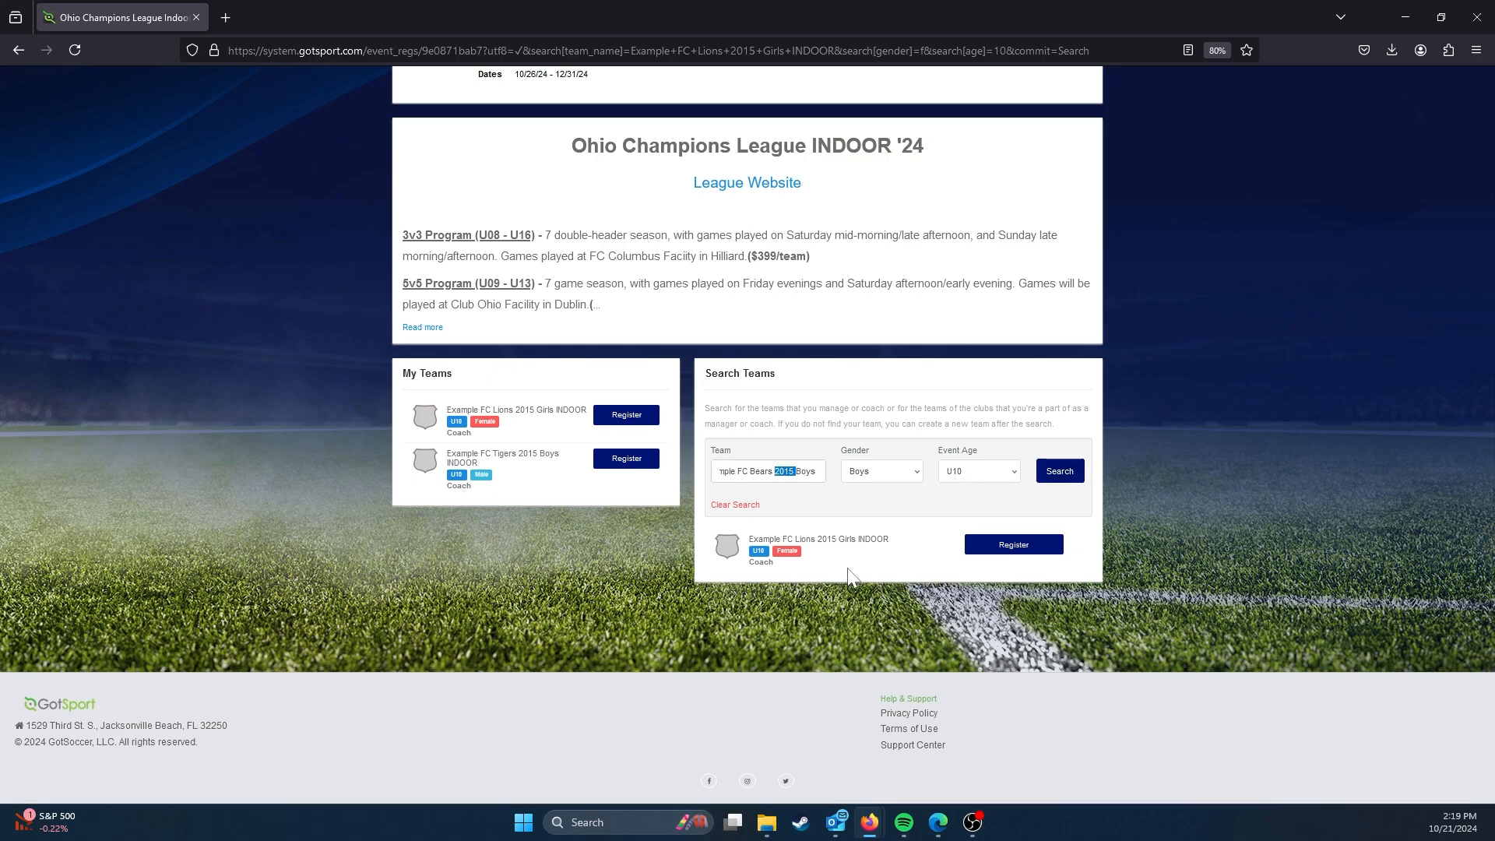
type("2014")
left_click(979, 471)
left_click(961, 207)
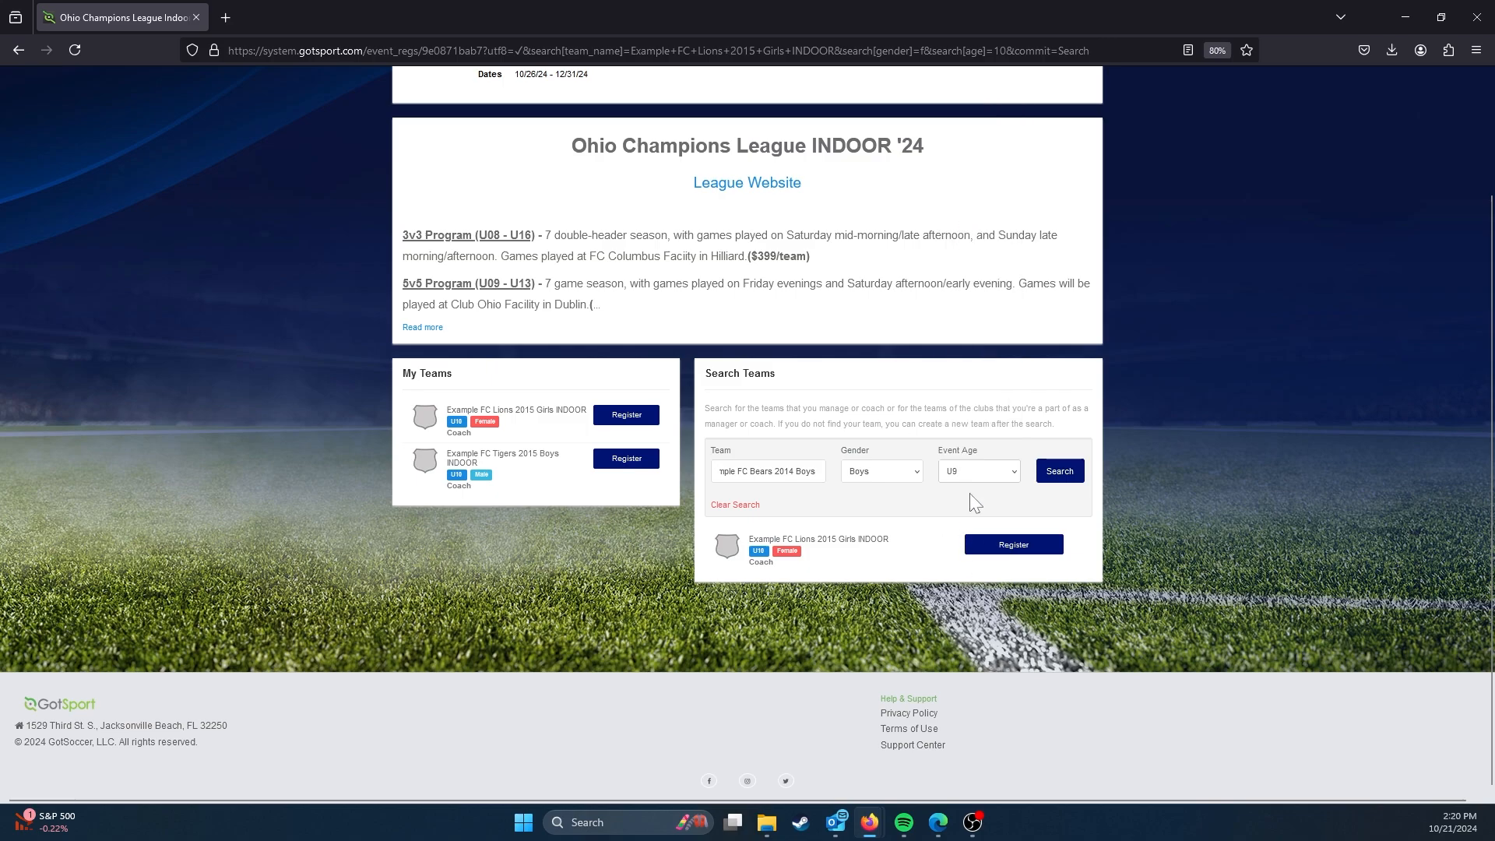
left_click(979, 472)
left_click(976, 238)
left_click(1059, 471)
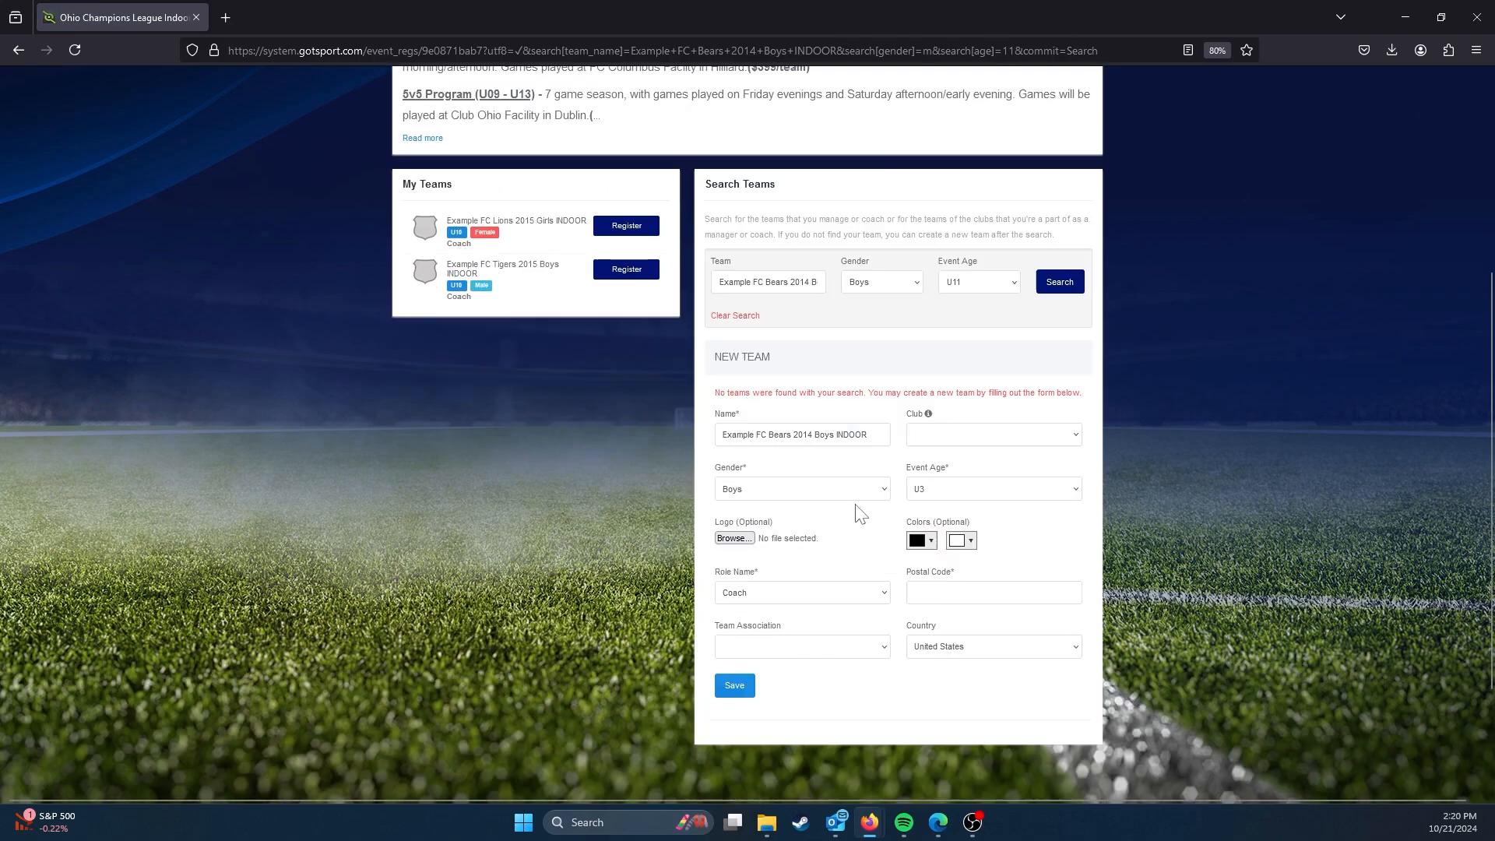
Step: Set the new Bears team's event age to U11, enter postal code 43016 and save the team
scroll(860, 514, "down", 1)
left_click(975, 432)
left_click(978, 580)
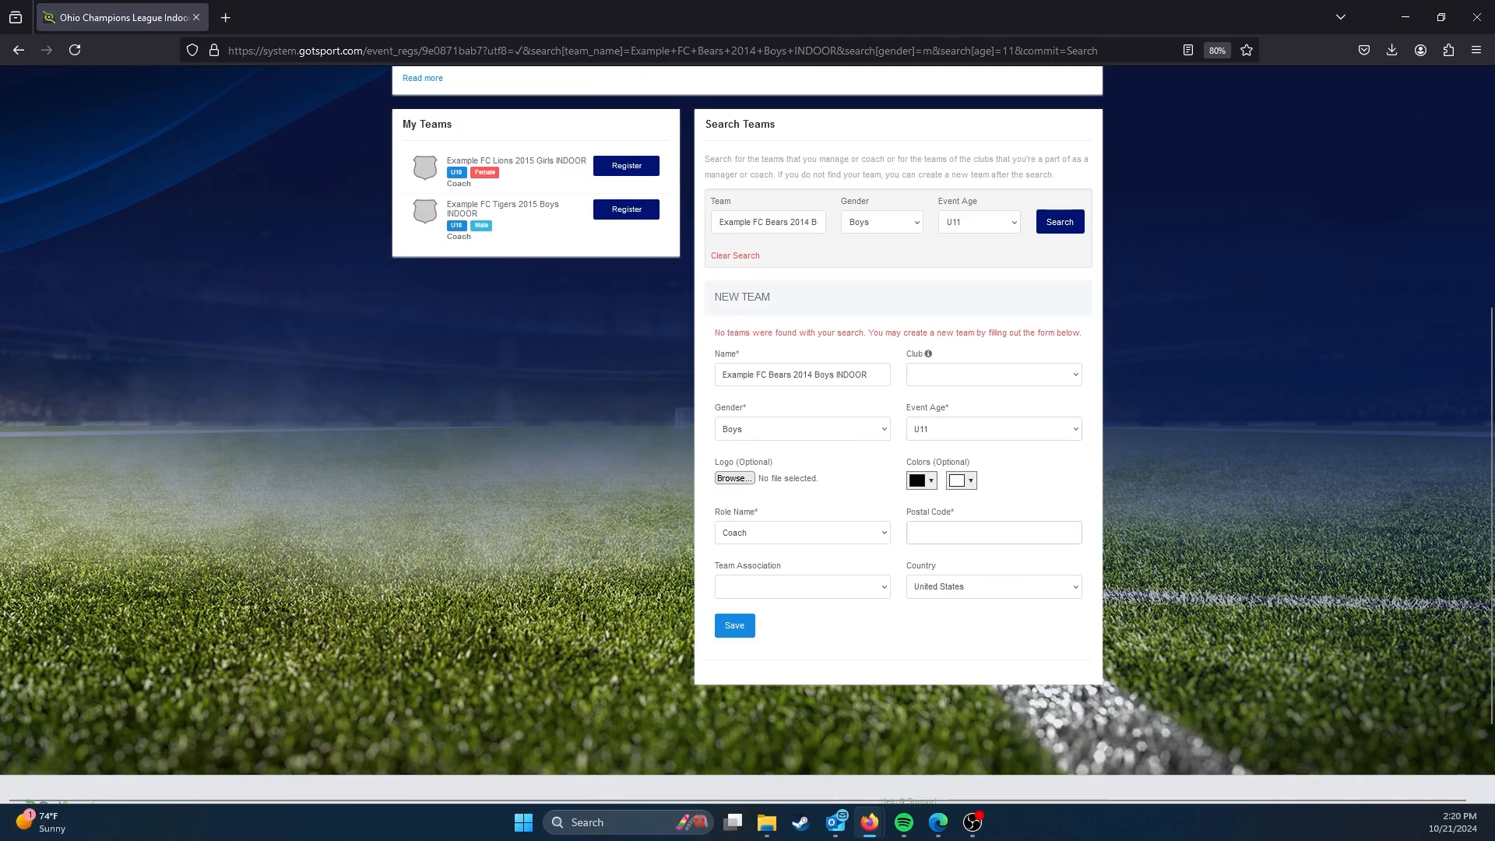
type("43016")
left_click(743, 622)
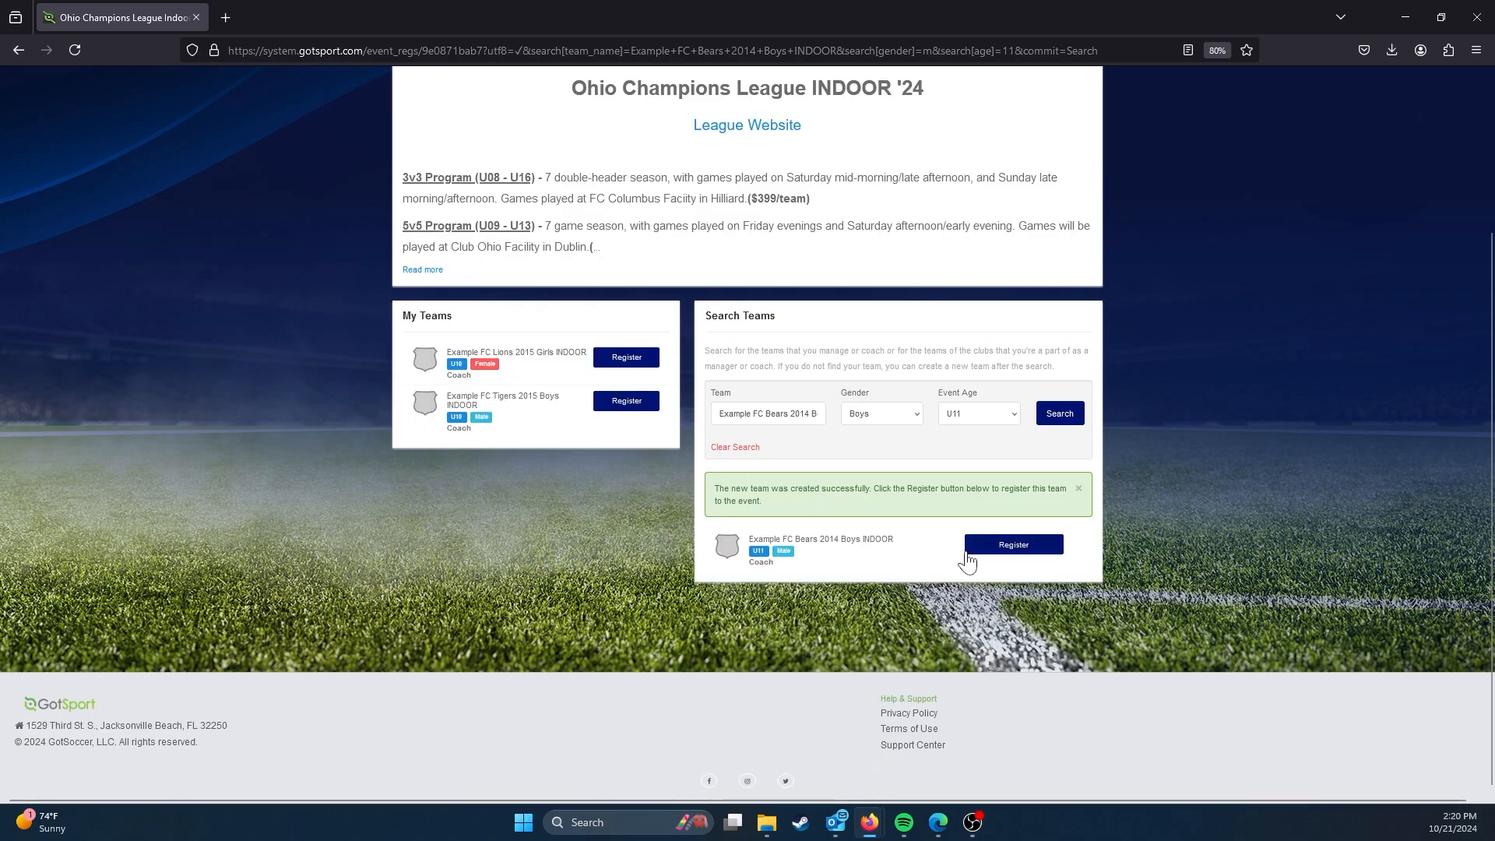
Step: Start the event registration for Example FC Bears 2014 Boys INDOOR and save the prefilled profile information
left_click(1028, 552)
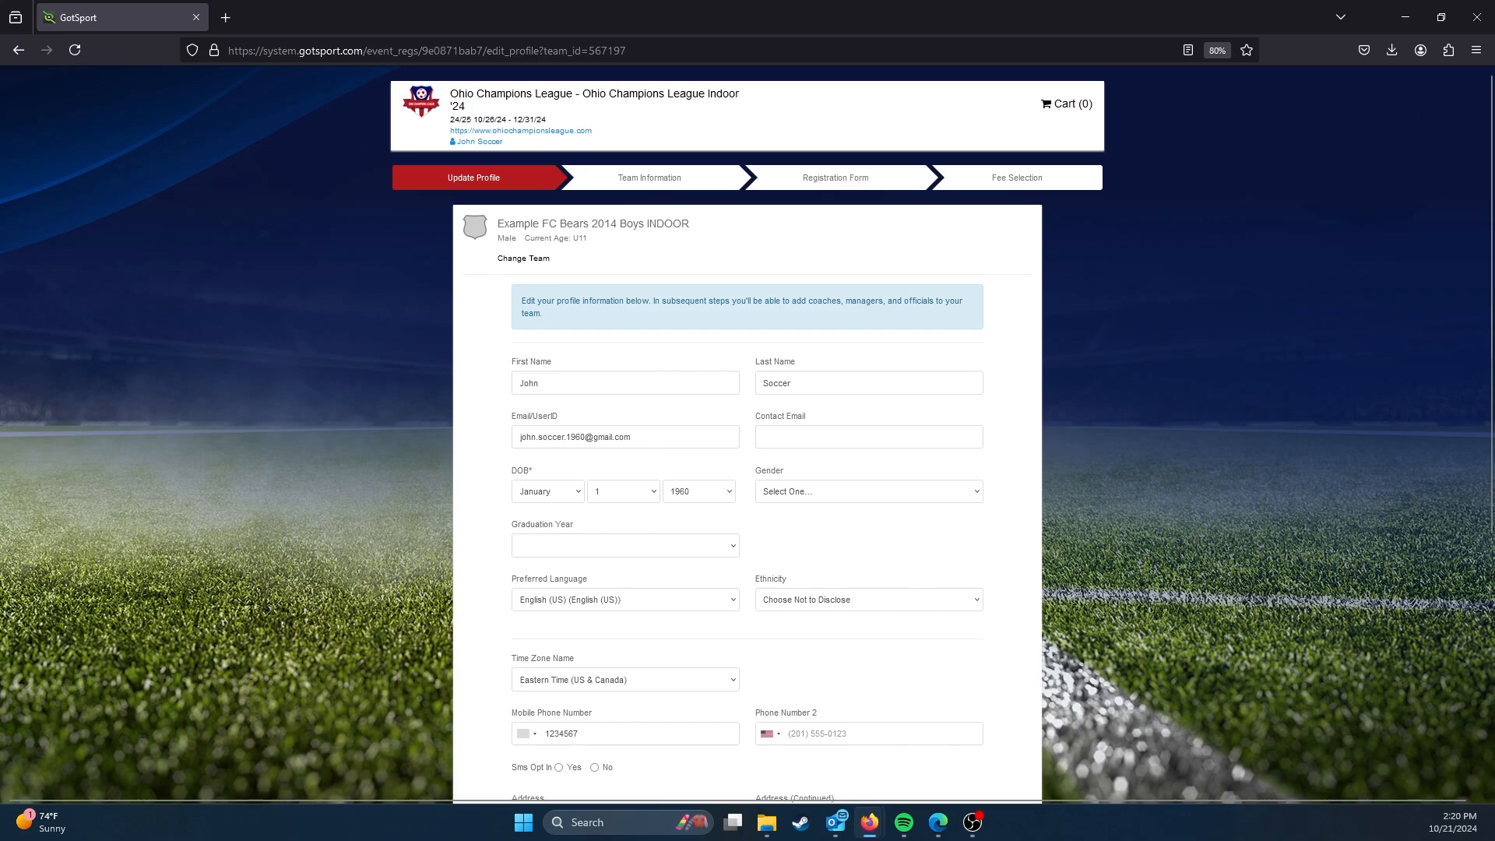
scroll(411, 377, "down", 3)
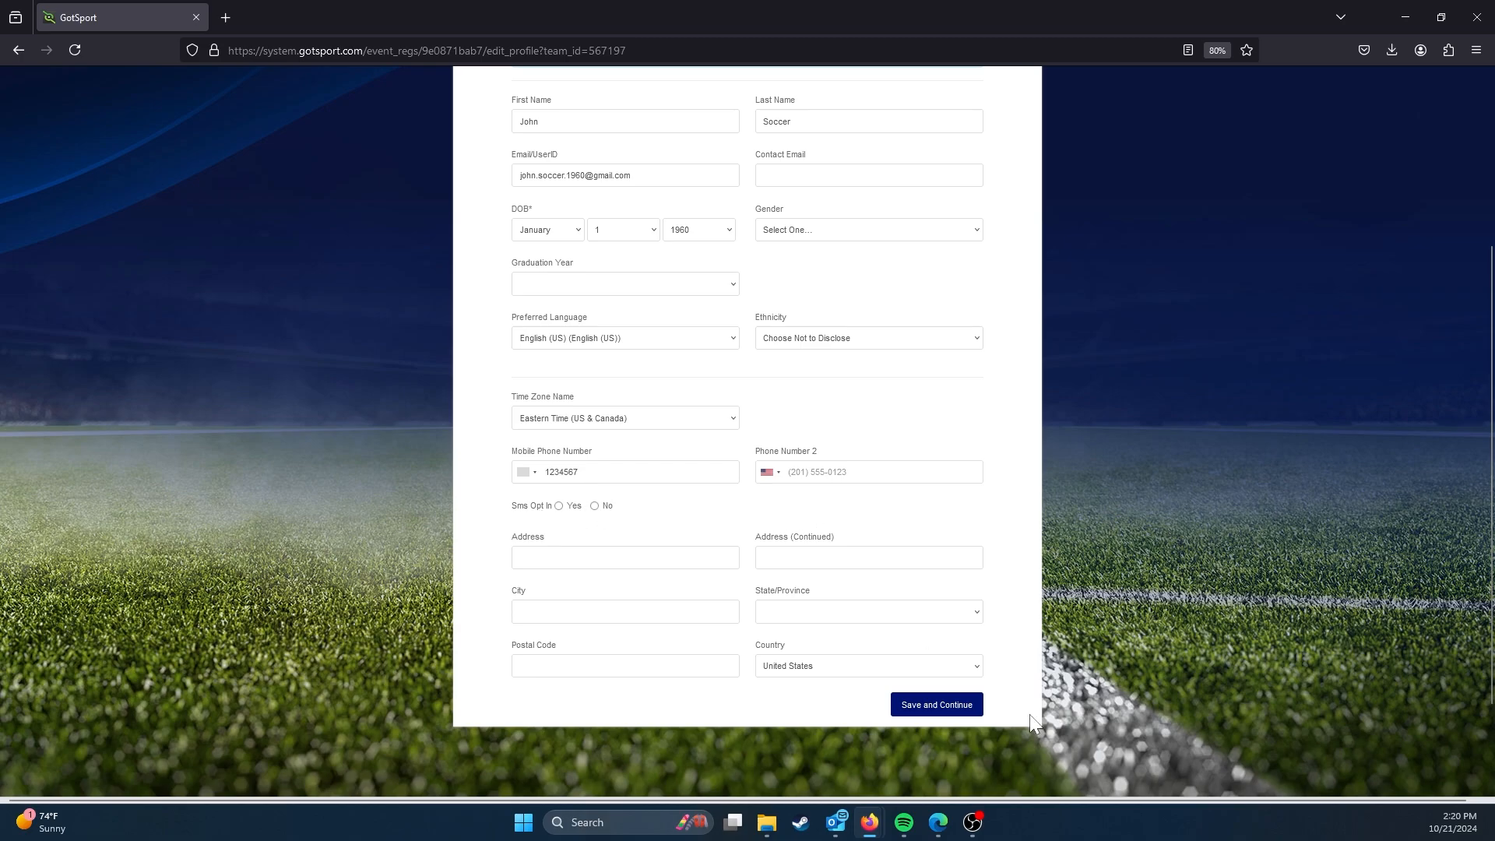
left_click(945, 714)
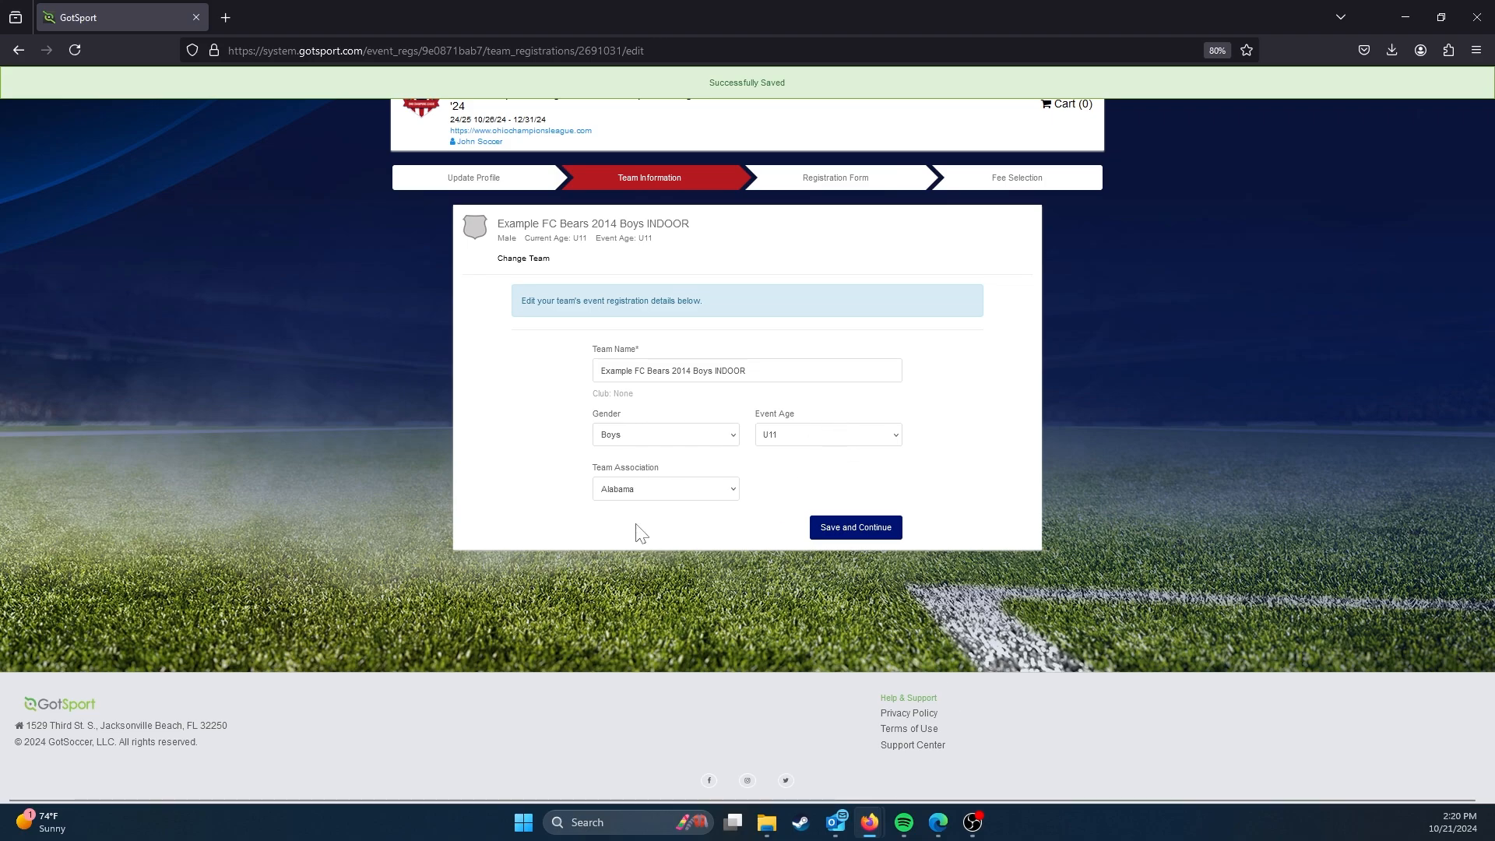
Step: Set the team association to Ohio and save the team information to continue the registration
left_click(695, 493)
scroll(699, 358, "down", 15)
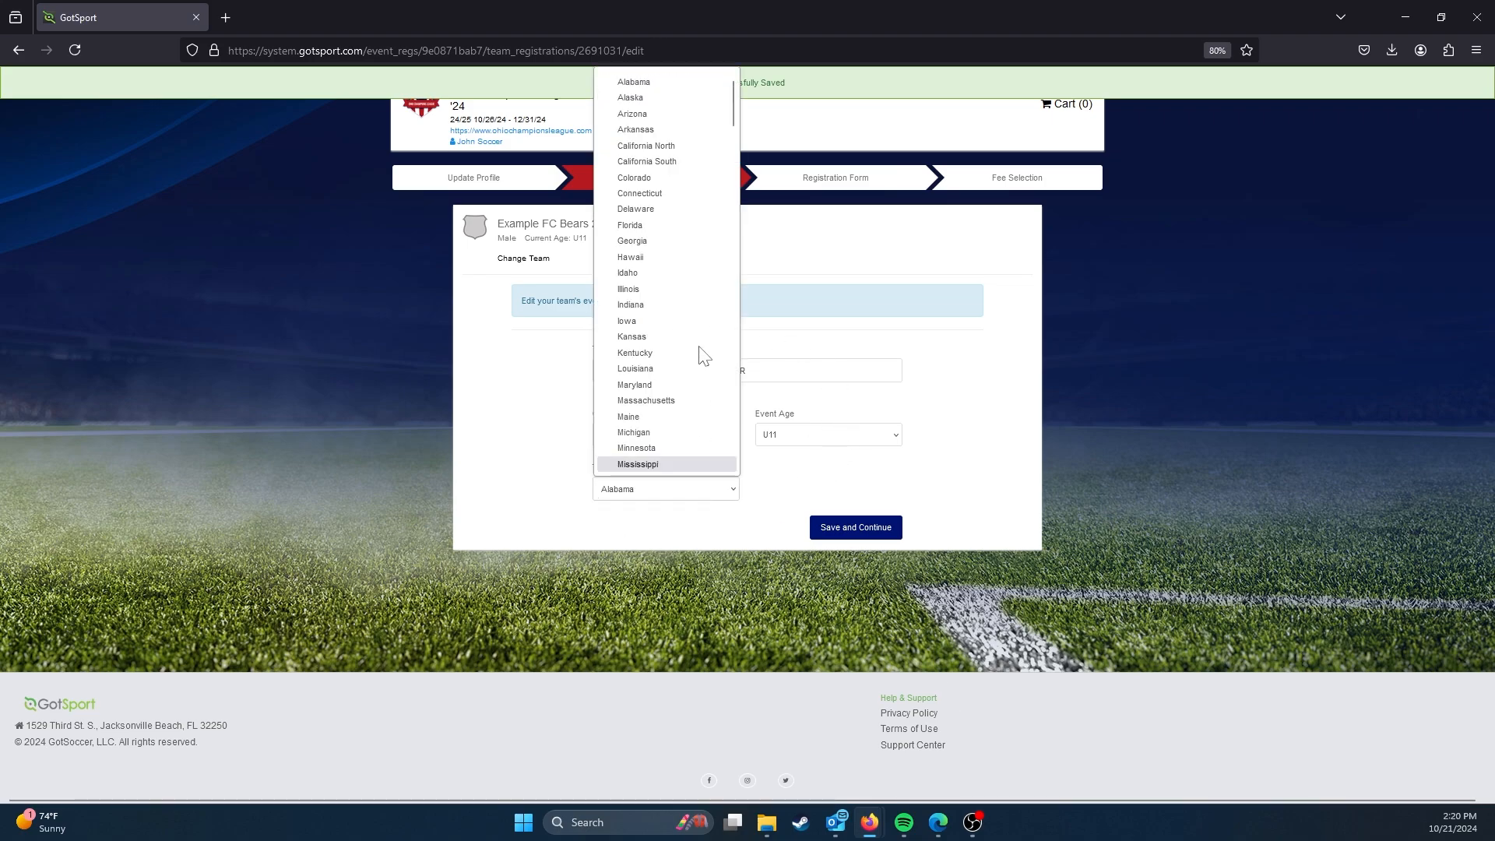
scroll(670, 293, "up", 5)
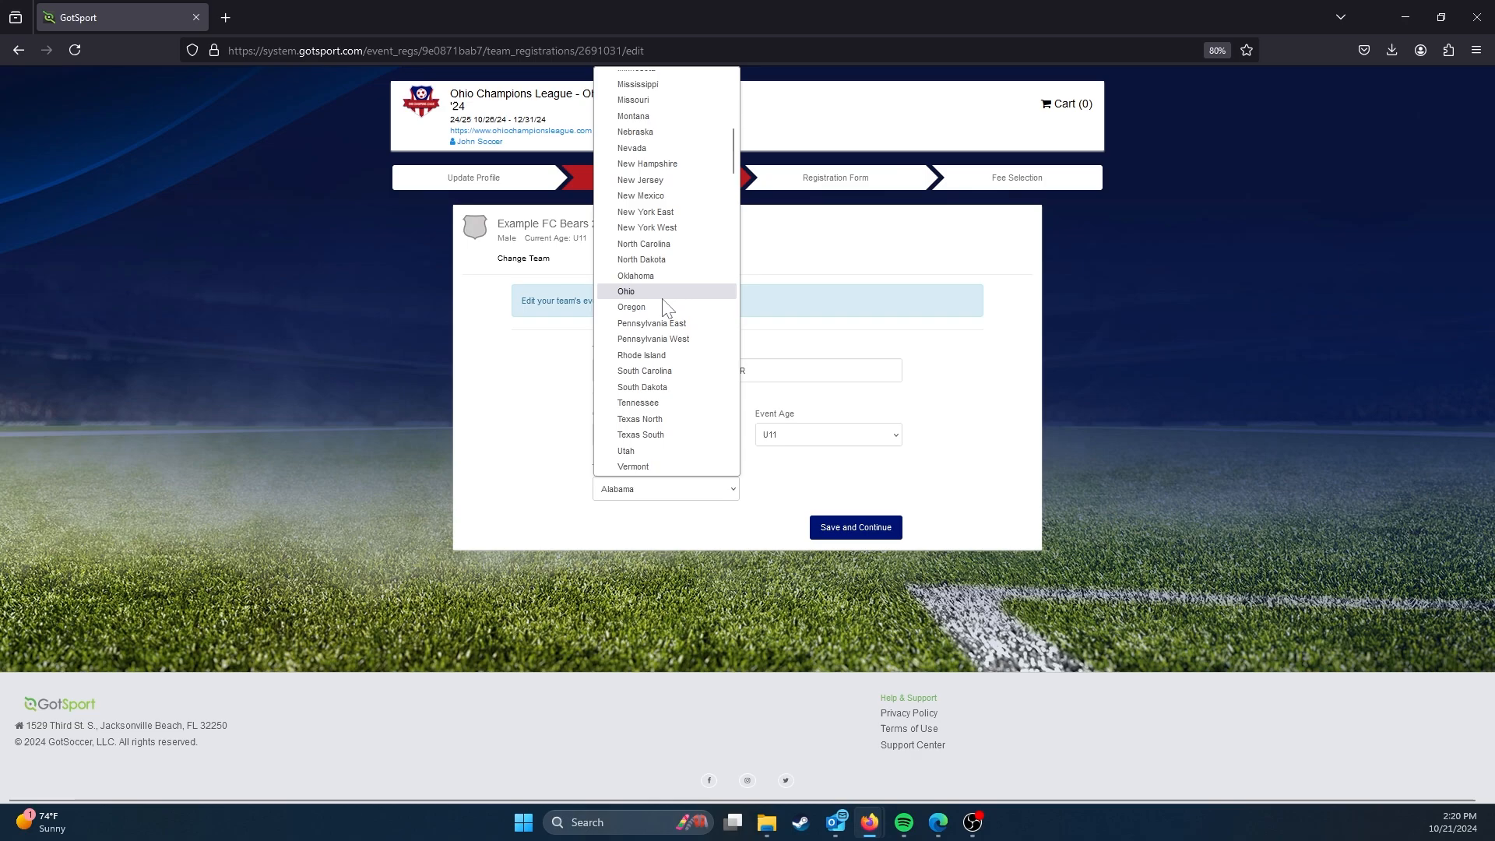
left_click(668, 292)
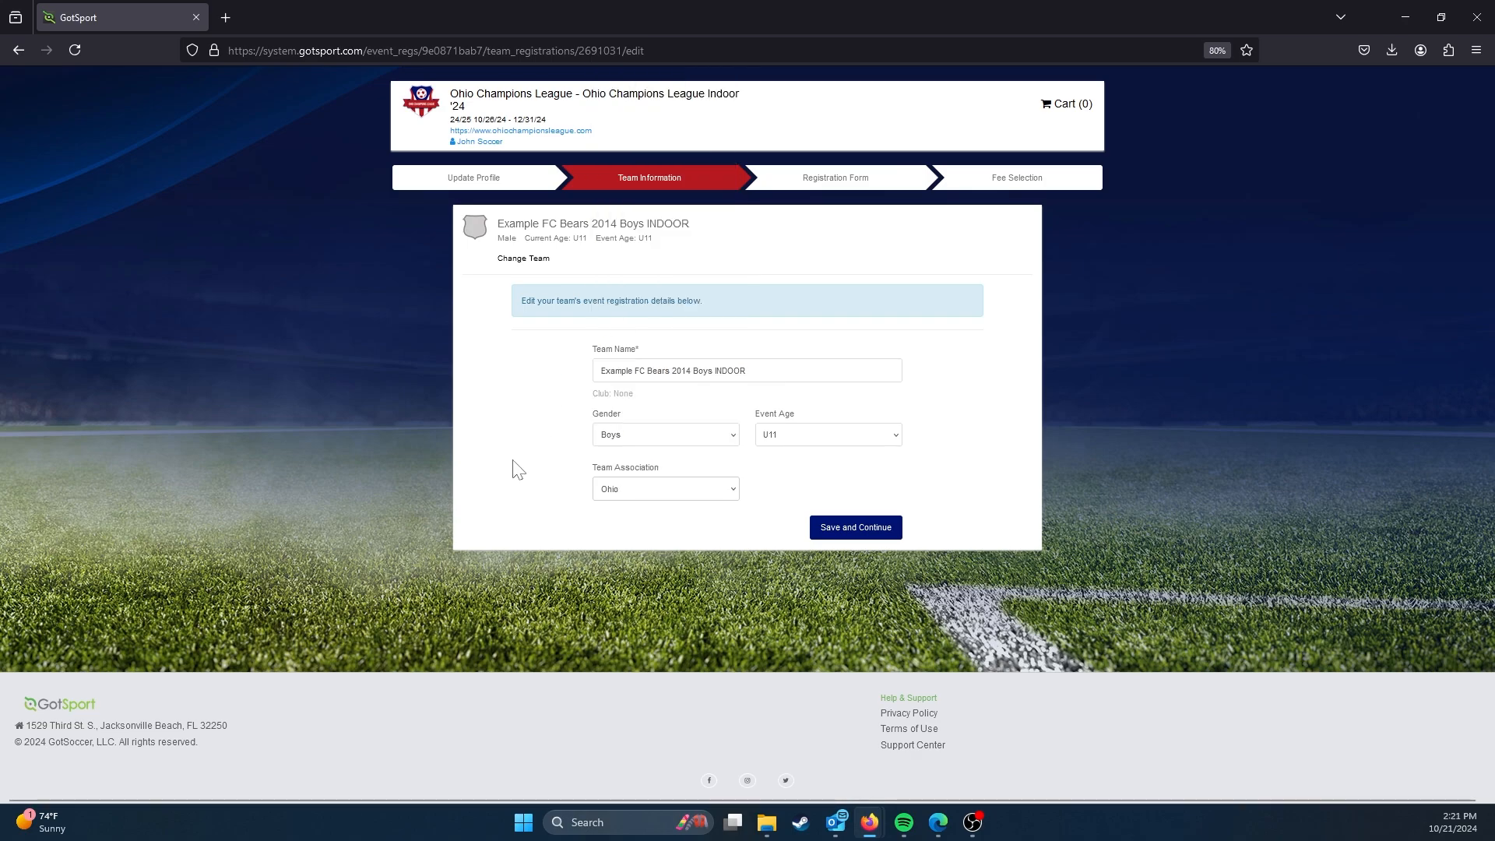
left_click(860, 529)
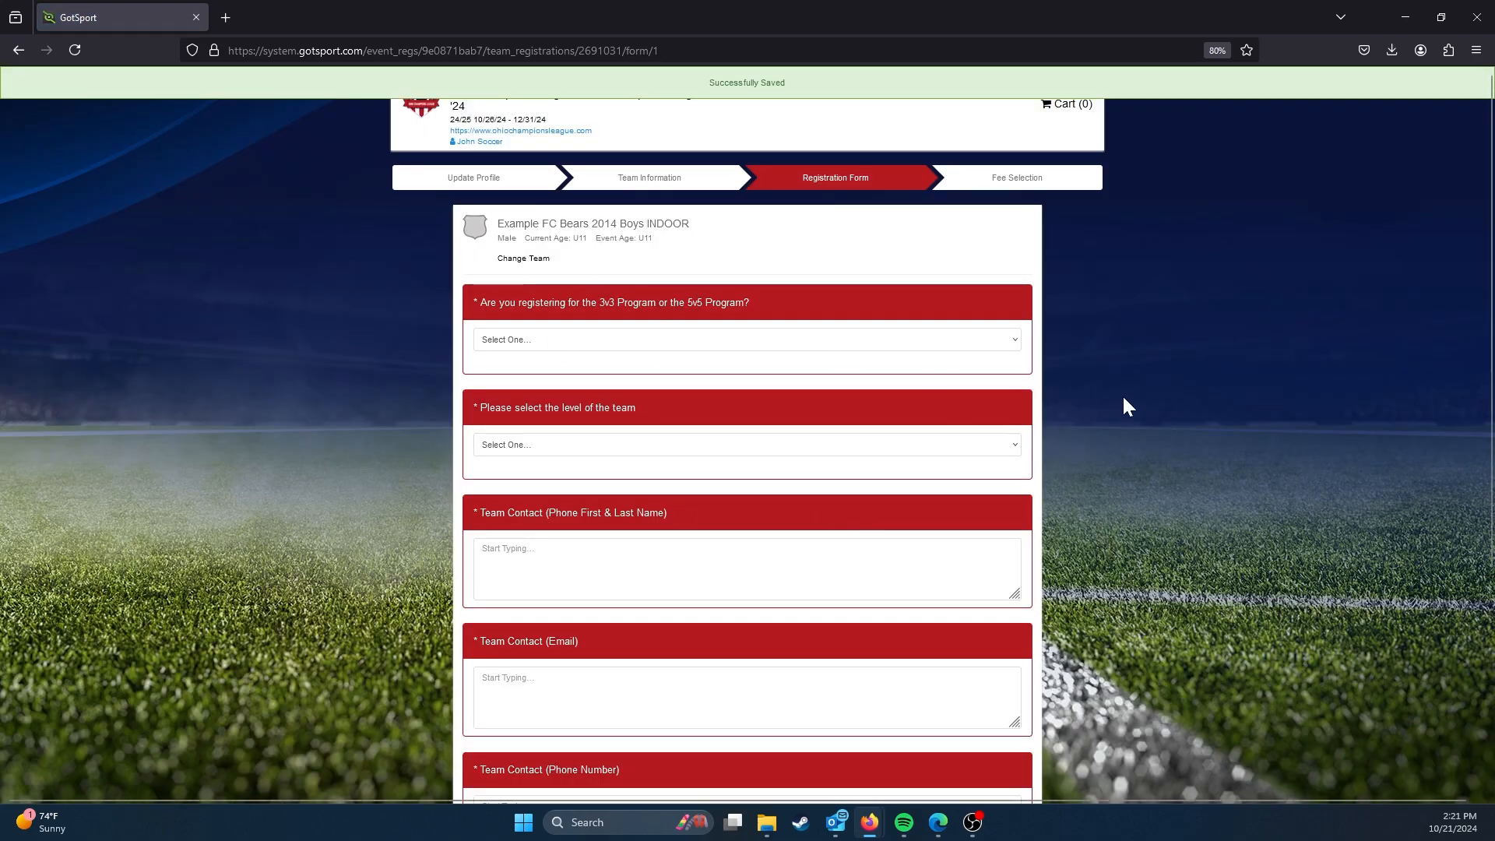
Step: Choose the 5v5 program and set the team level to Lower Tier in the registration form
left_click(571, 344)
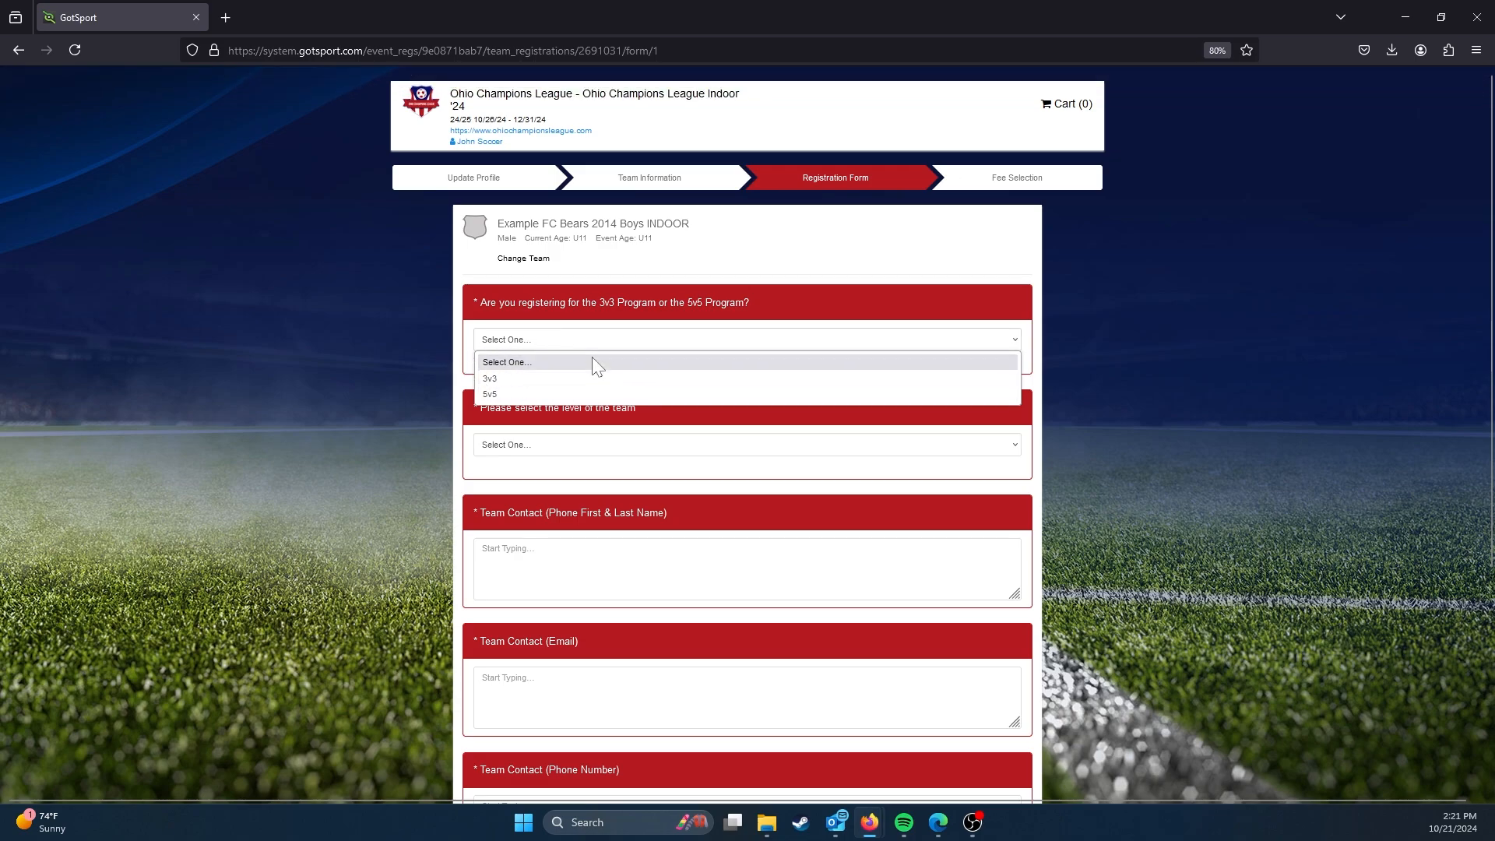
left_click(592, 359)
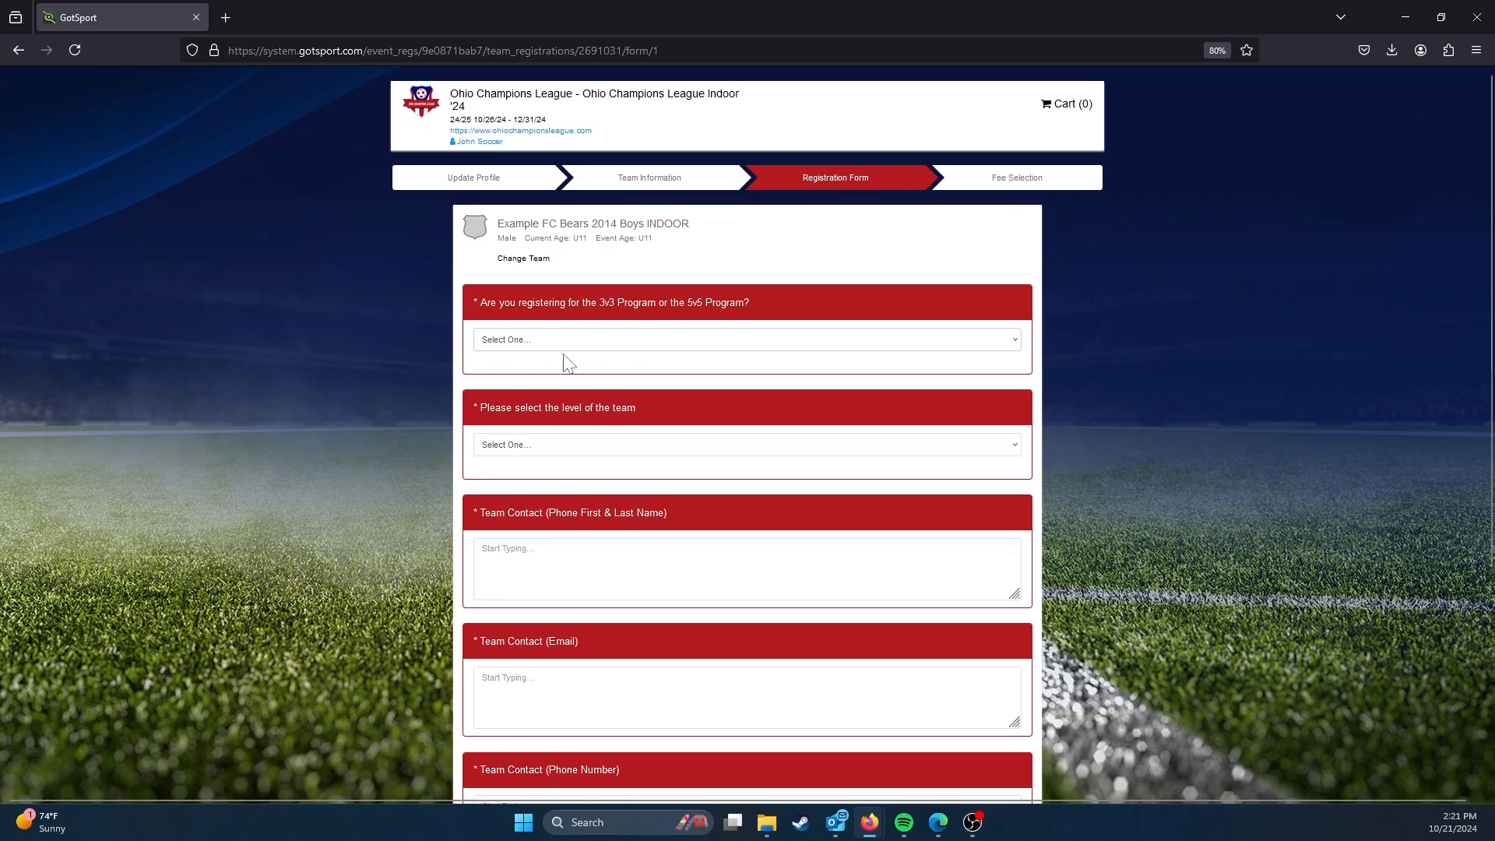
left_click(614, 341)
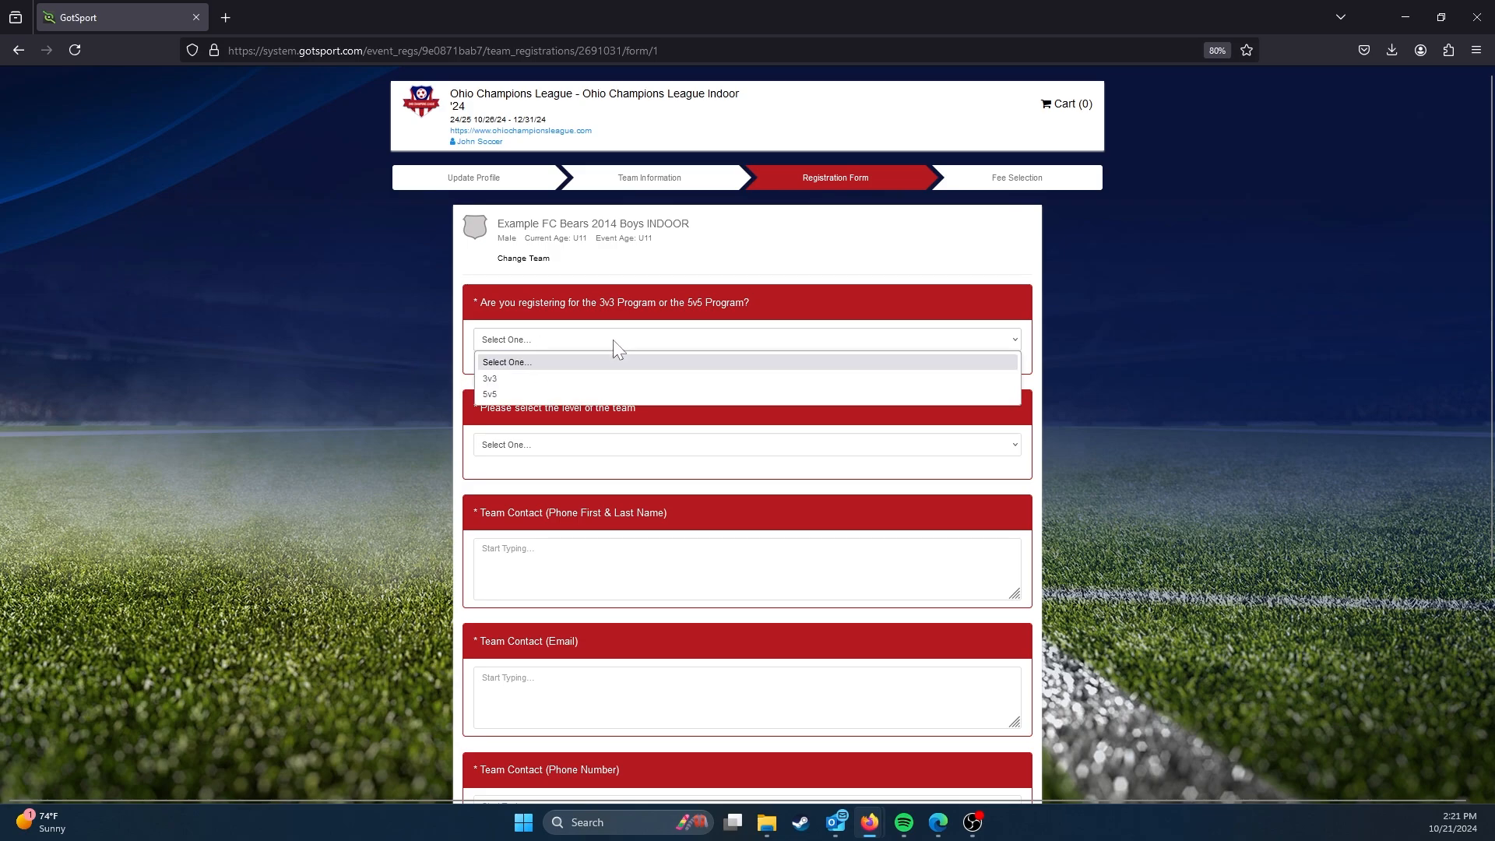
left_click(628, 394)
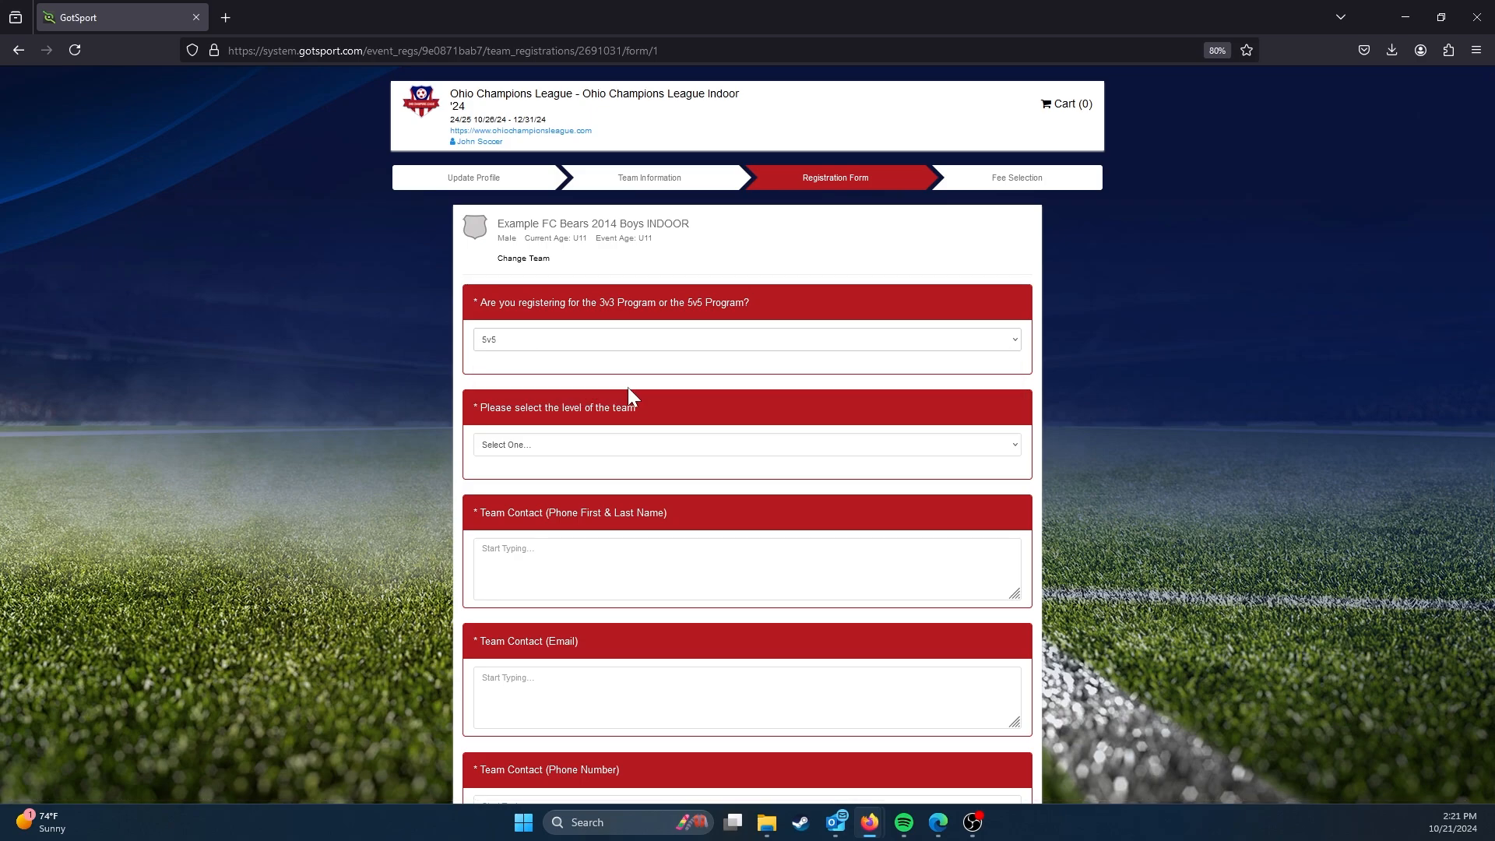
left_click(565, 444)
left_click(563, 483)
Step: Fill in the team contact's full name, e-mail address and phone number in the registration form
scroll(530, 477, "down", 3)
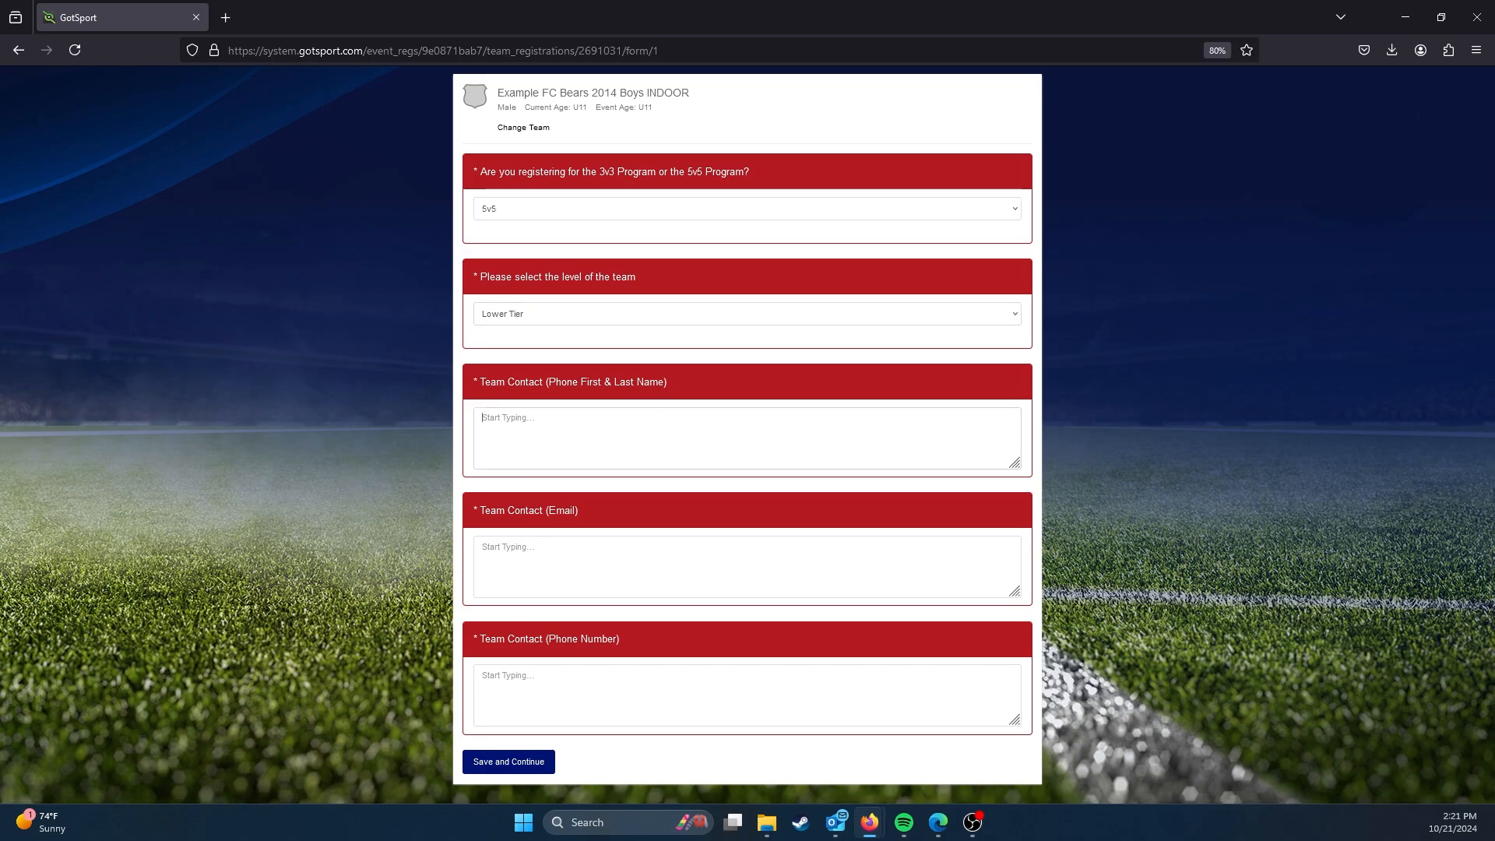
type("J")
key("BackSpace")
left_click(617, 547)
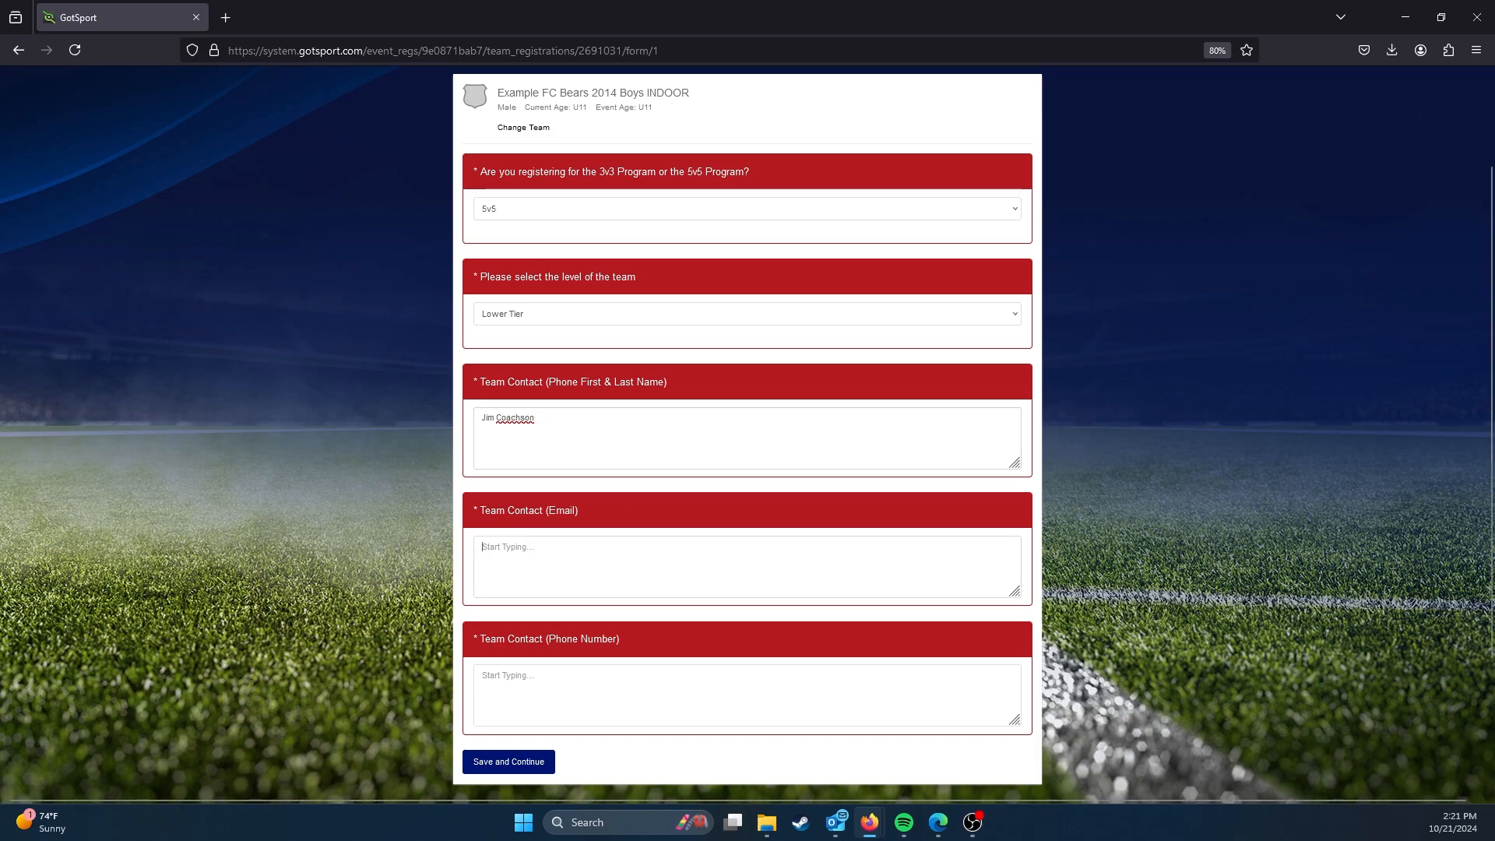
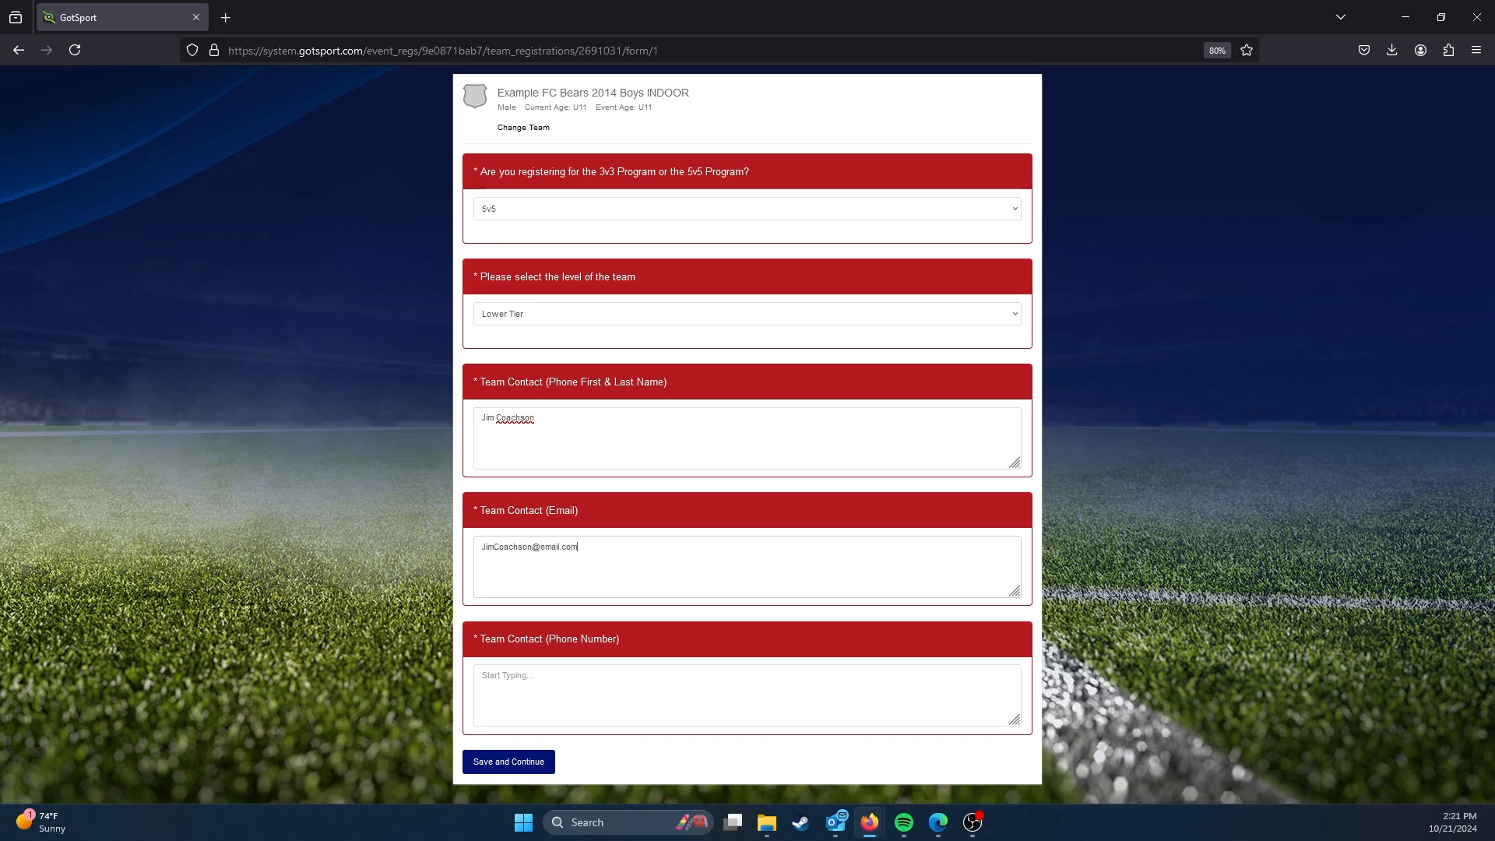
scroll(747, 436, "down", 2)
type("1234567")
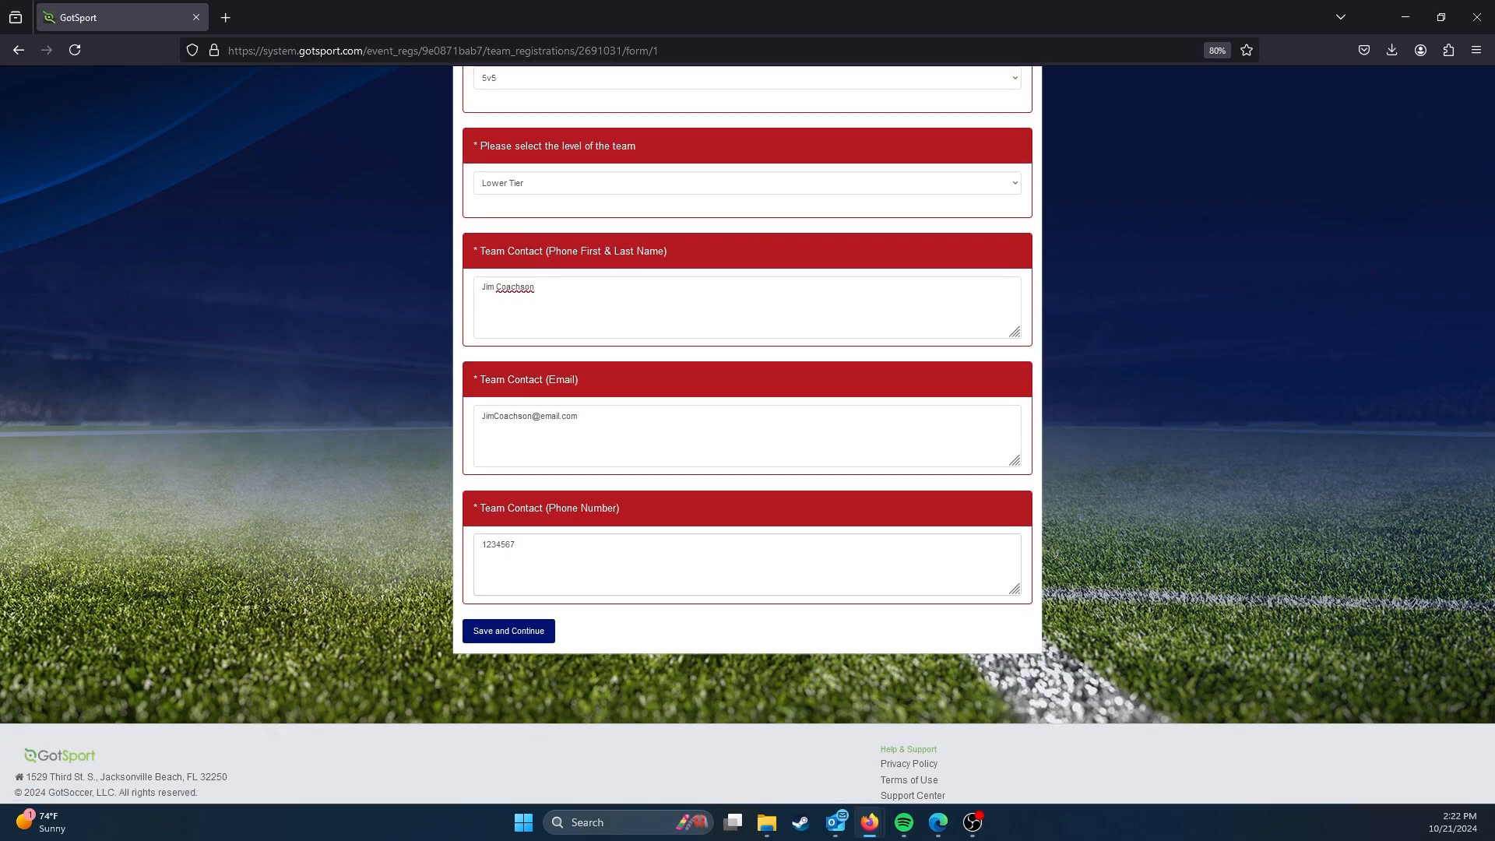
Step: Save the completed registration form and take the 5v5 Team Fee through the cart to checkout
scroll(512, 584, "down", 1)
left_click(511, 584)
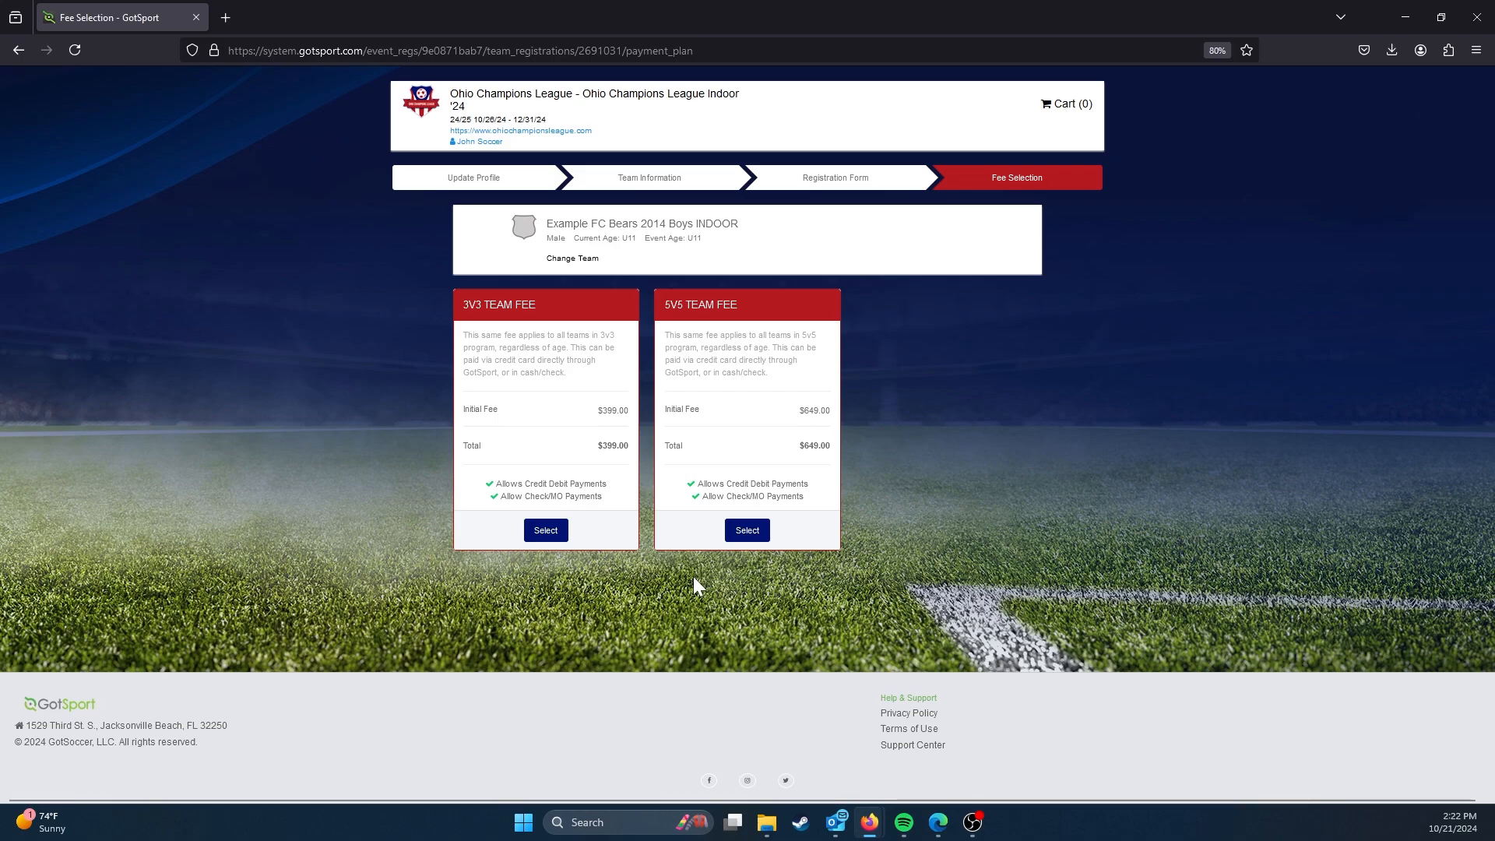
left_click(753, 538)
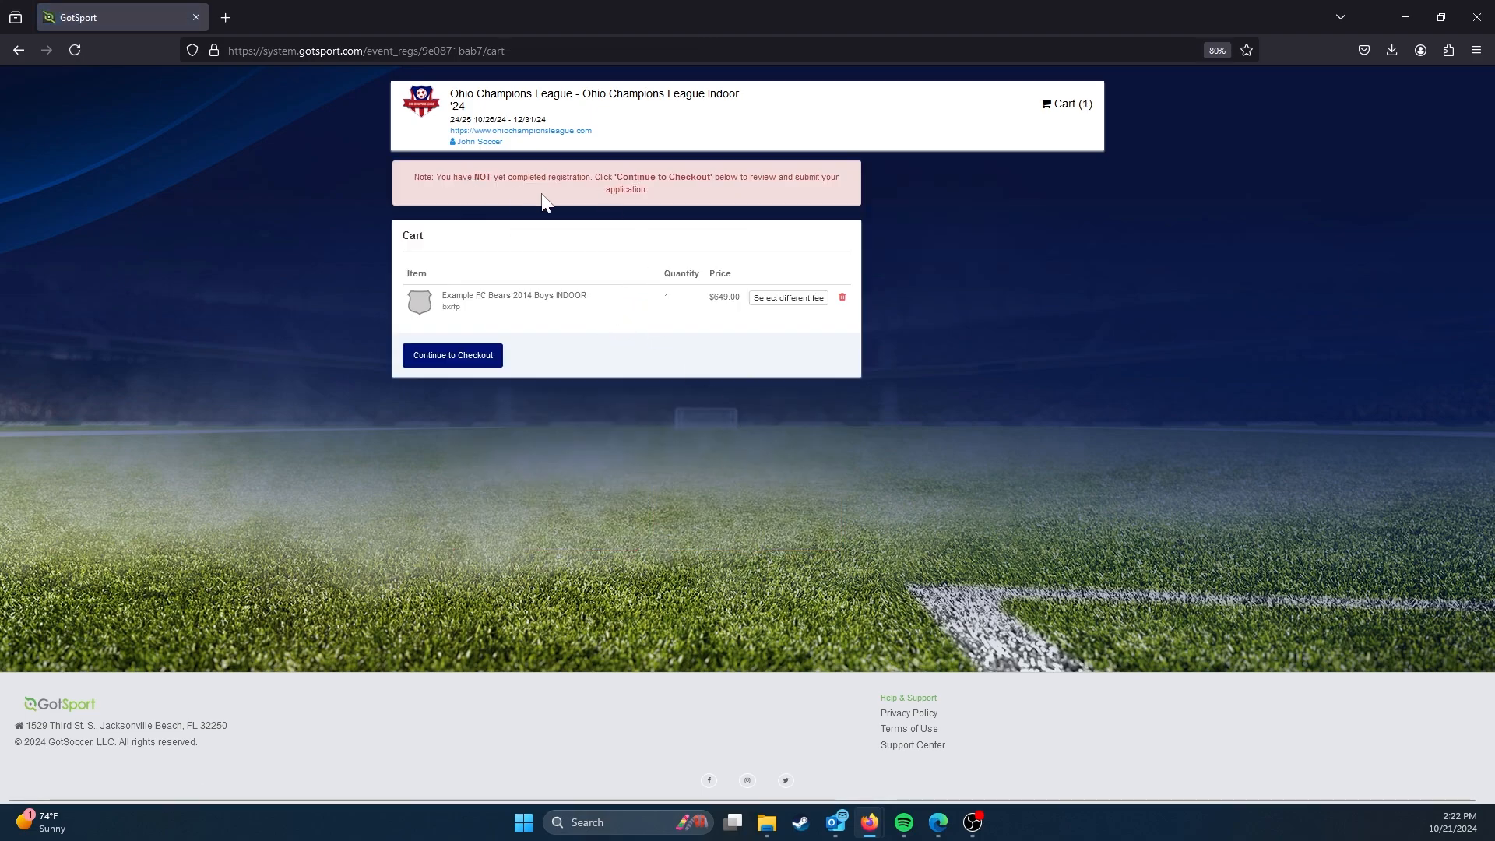
left_click(473, 359)
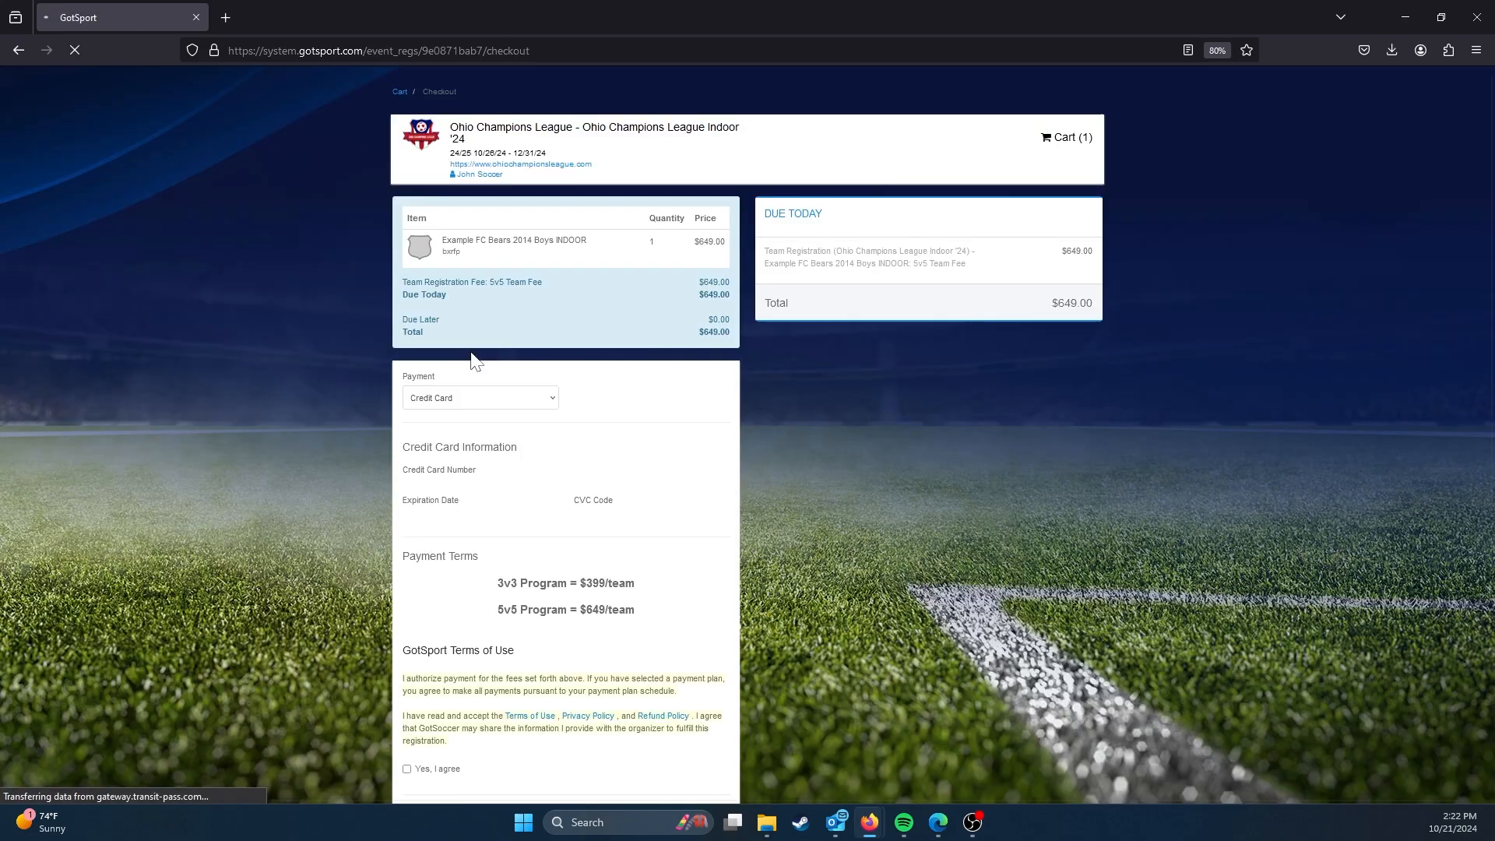
Step: Submit the team registration with Check/MO as the payment method and the GotSport terms of use accepted
scroll(581, 335, "down", 3)
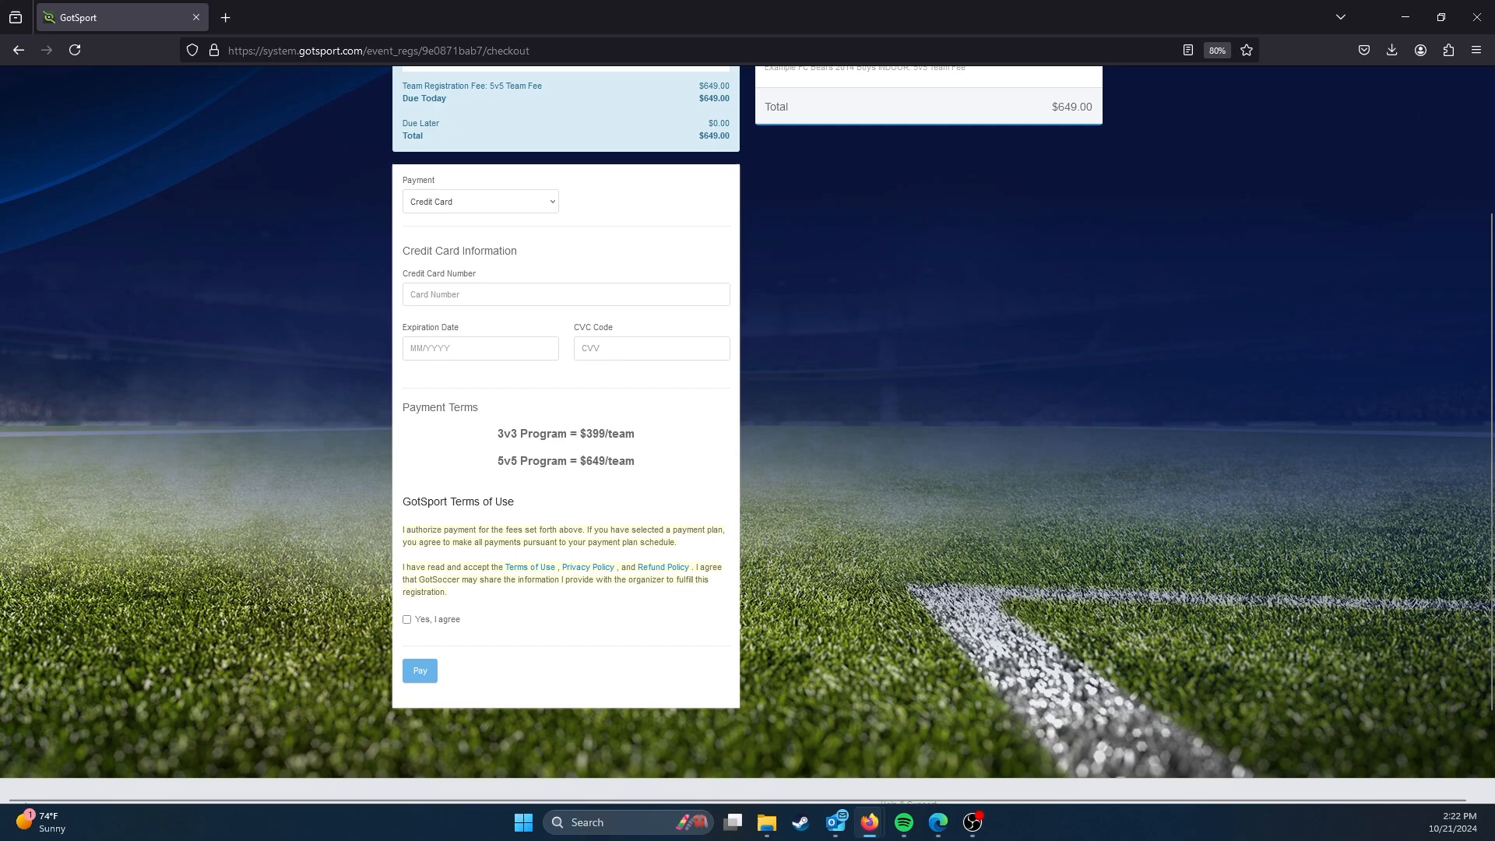
scroll(444, 471, "up", 2)
left_click(451, 334)
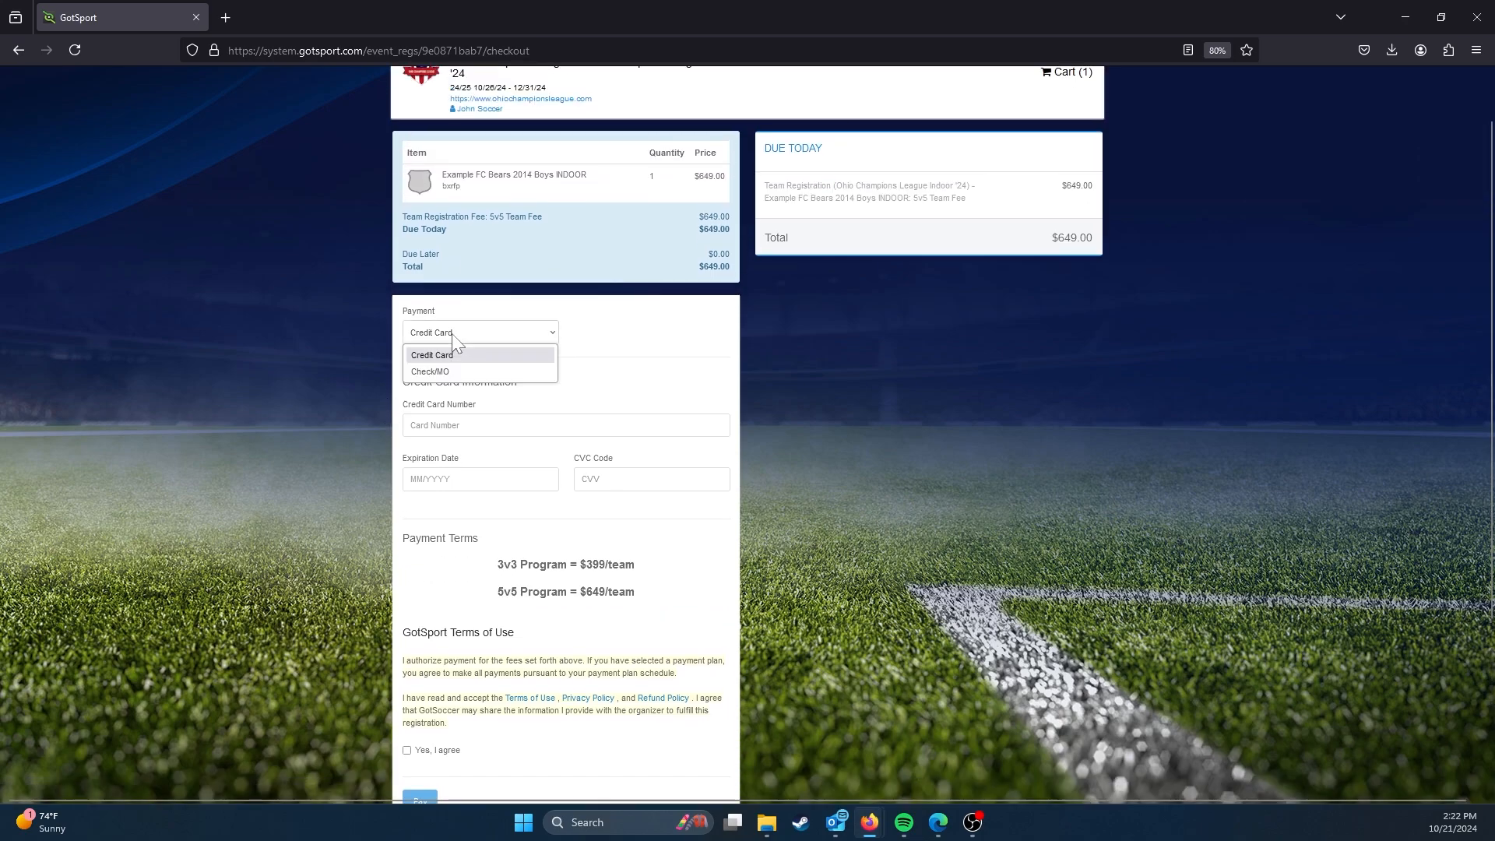
scroll(685, 416, "down", 3)
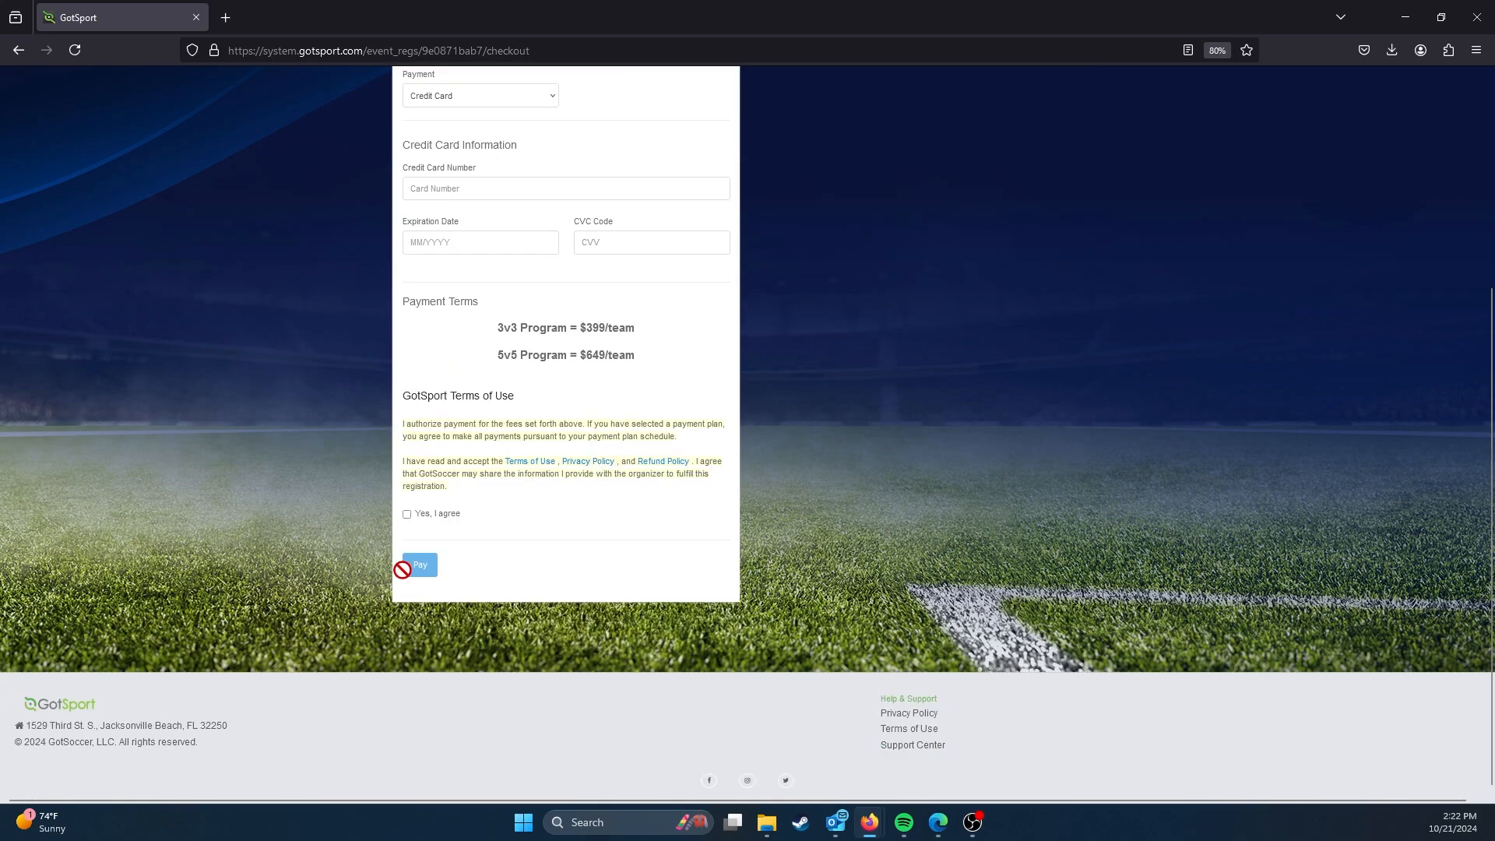
scroll(456, 537, "up", 3)
left_click(477, 360)
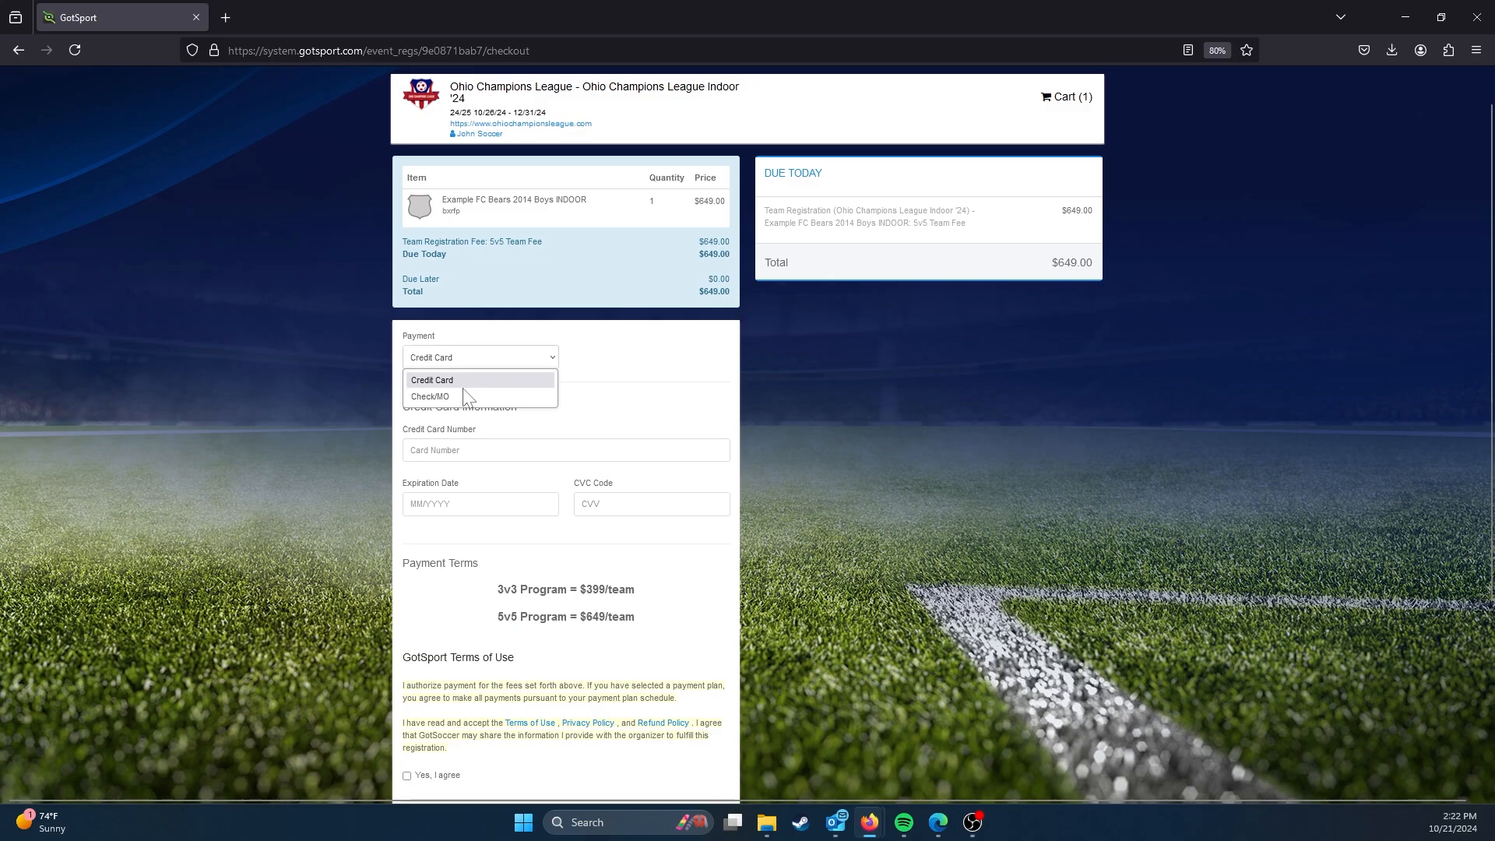
left_click(465, 399)
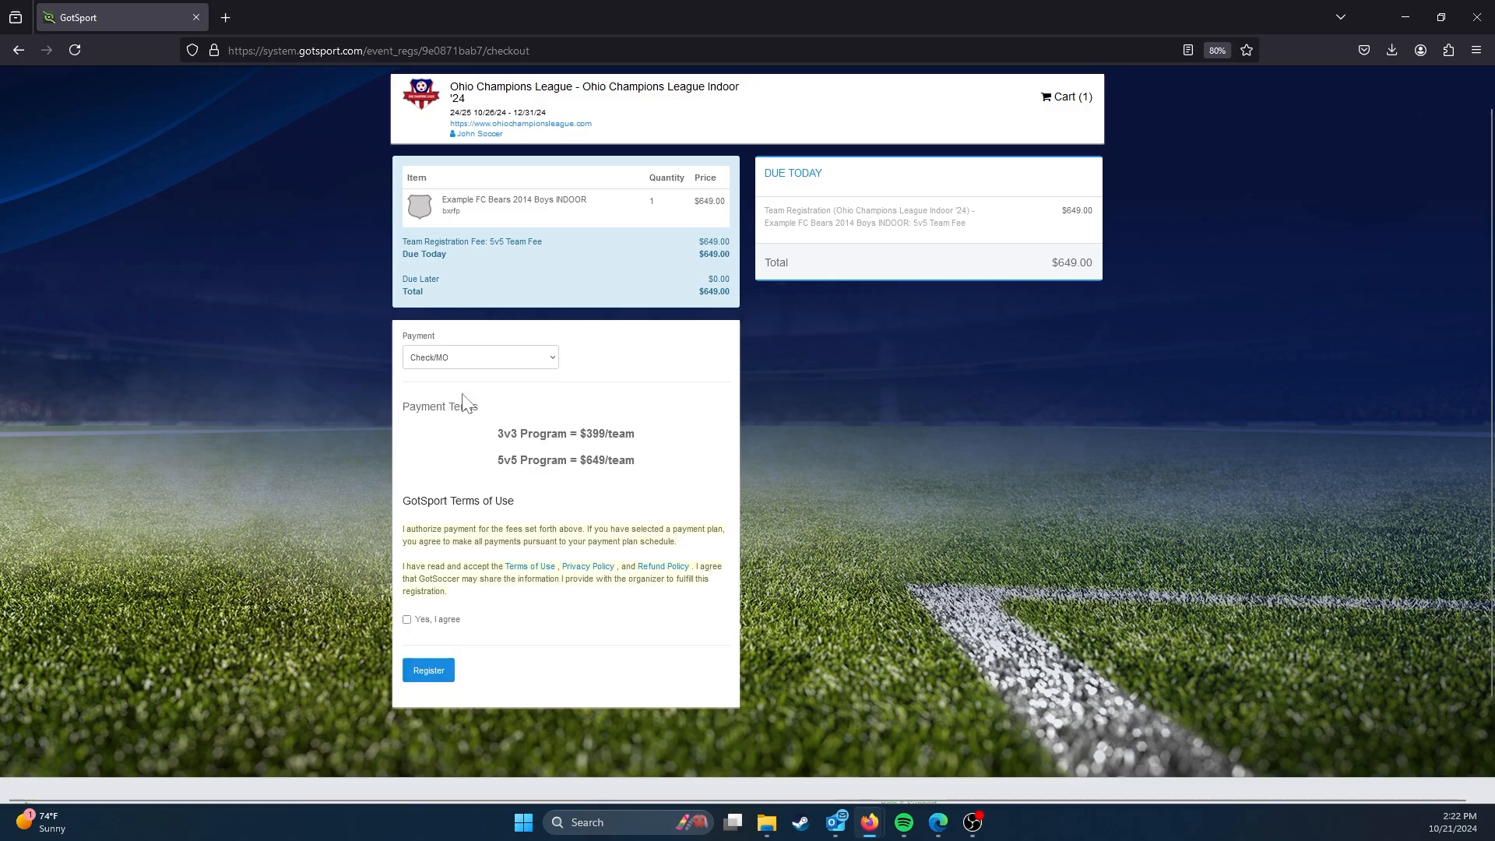
left_click(439, 621)
left_click(440, 677)
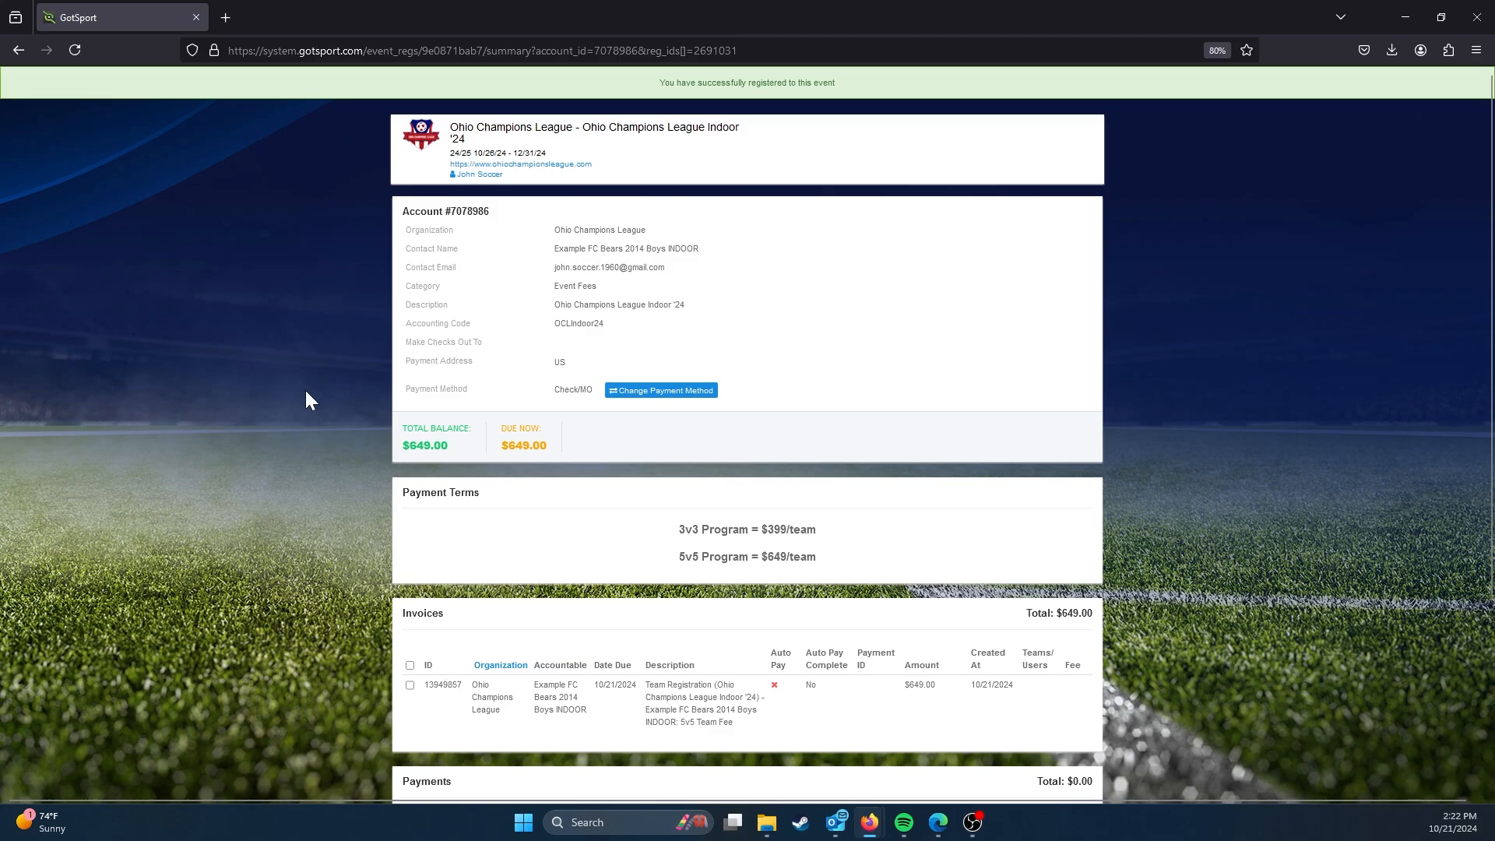
Step: Return to the account and open the Example FC Bears 2014 Boys INDOOR registration from the team registrations in Team Management
scroll(312, 401, "down", 3)
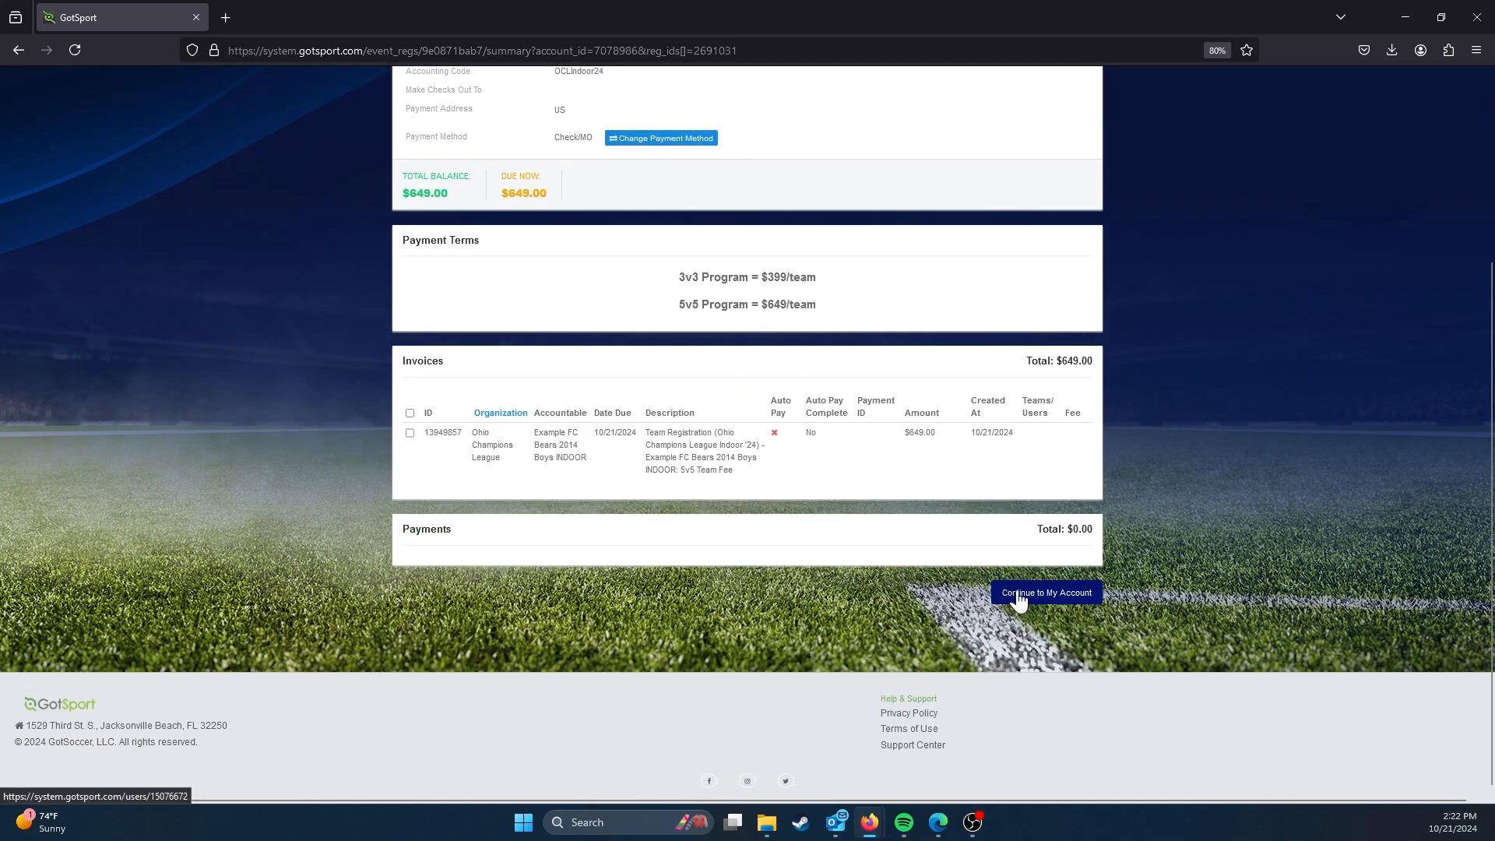
left_click(1019, 593)
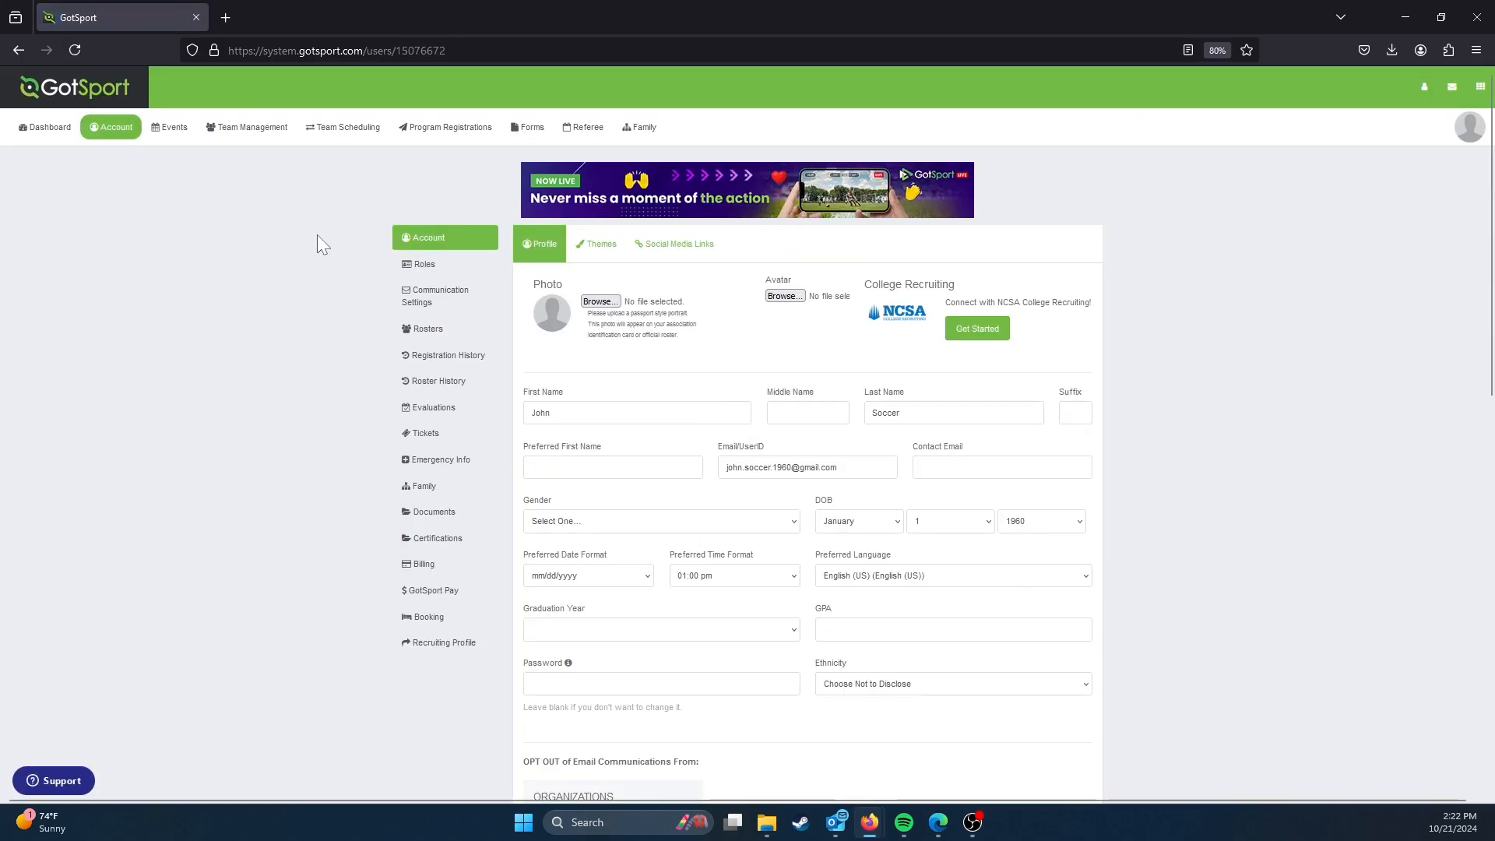
left_click(248, 145)
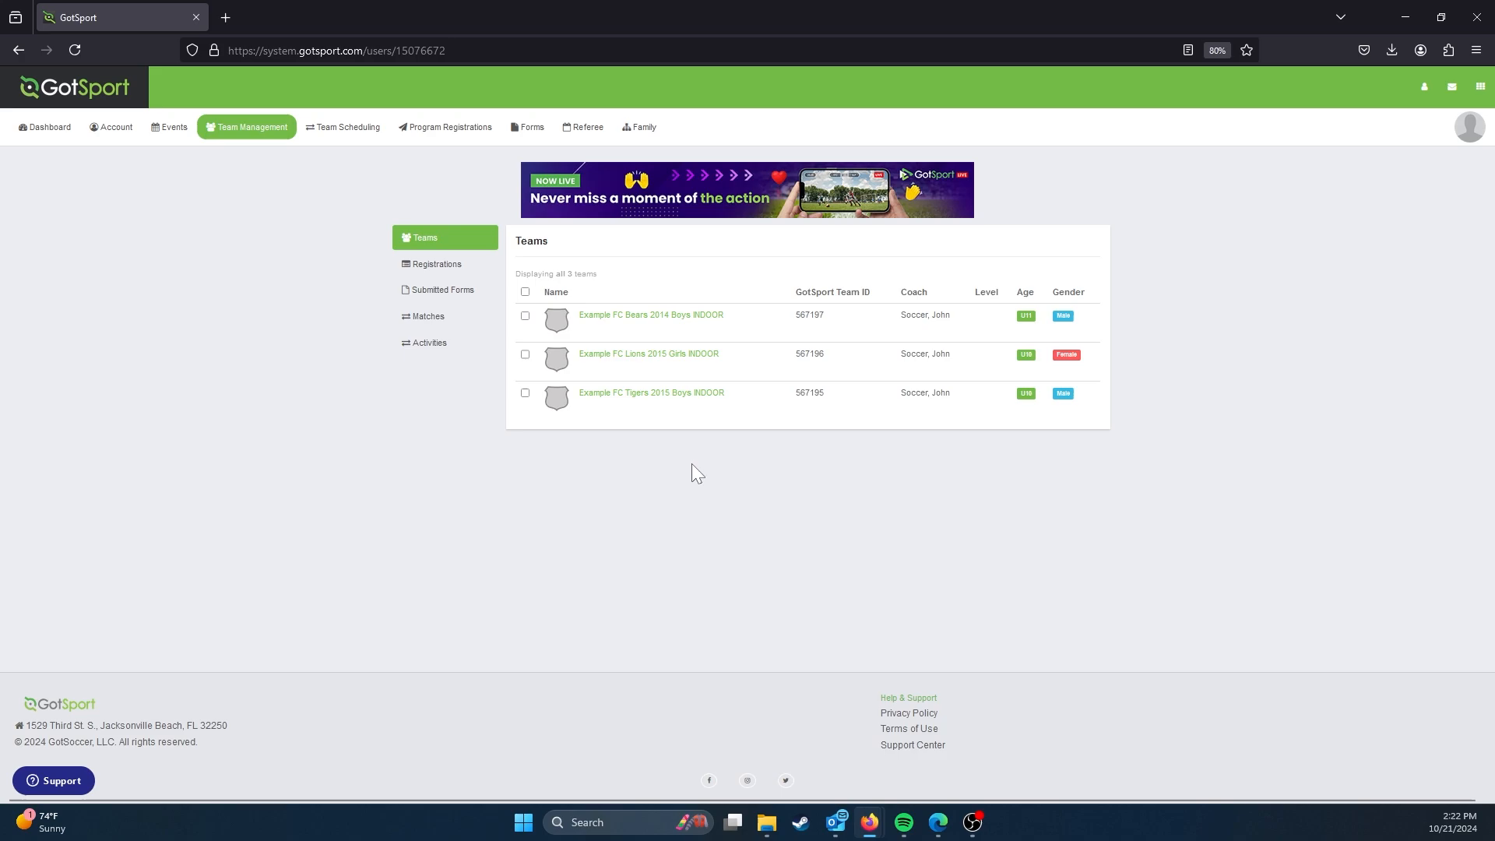
left_click(418, 268)
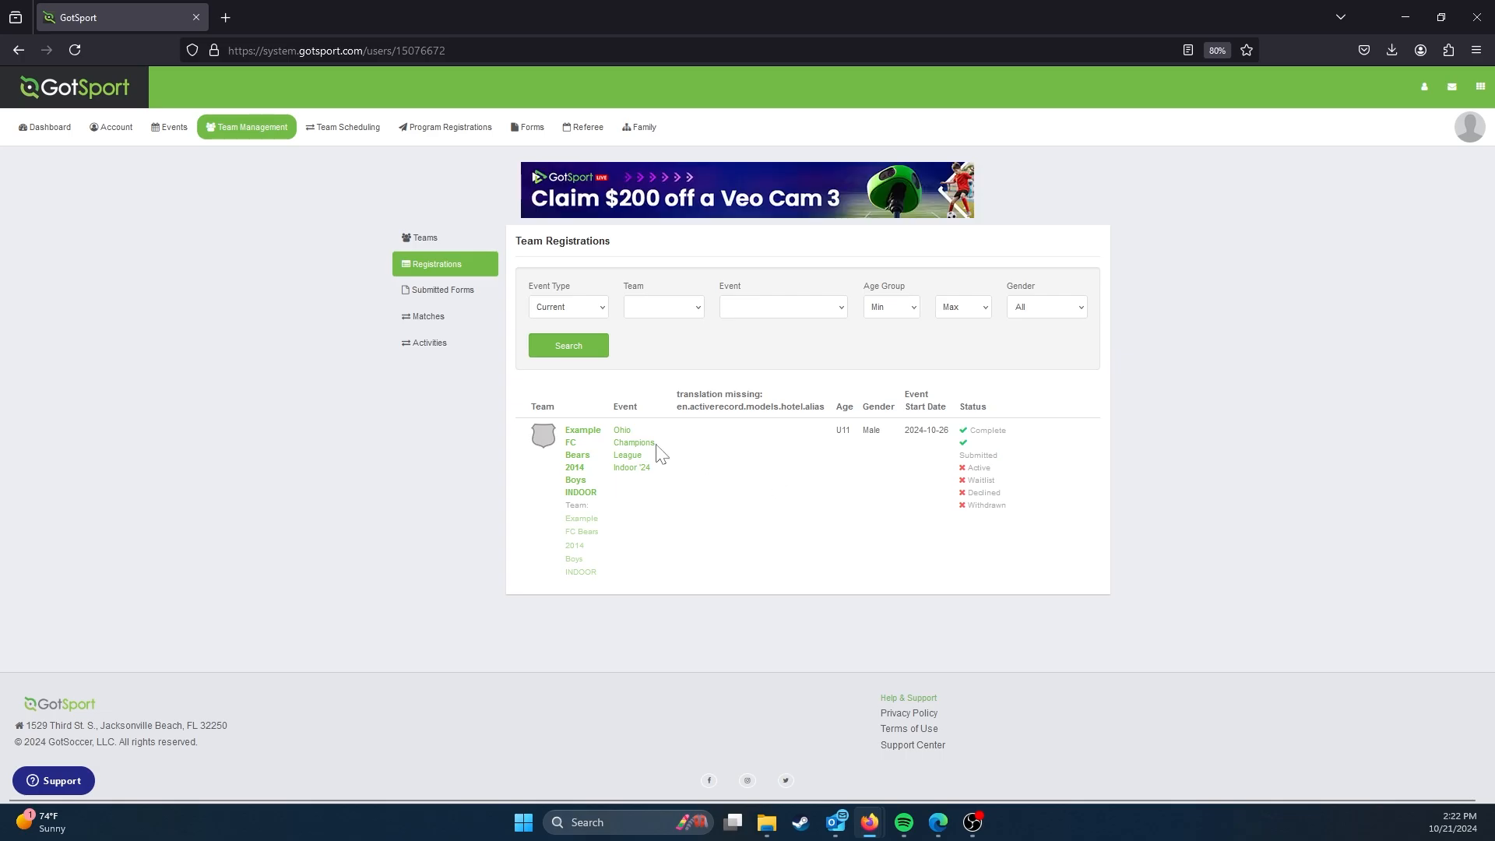
left_click(578, 460)
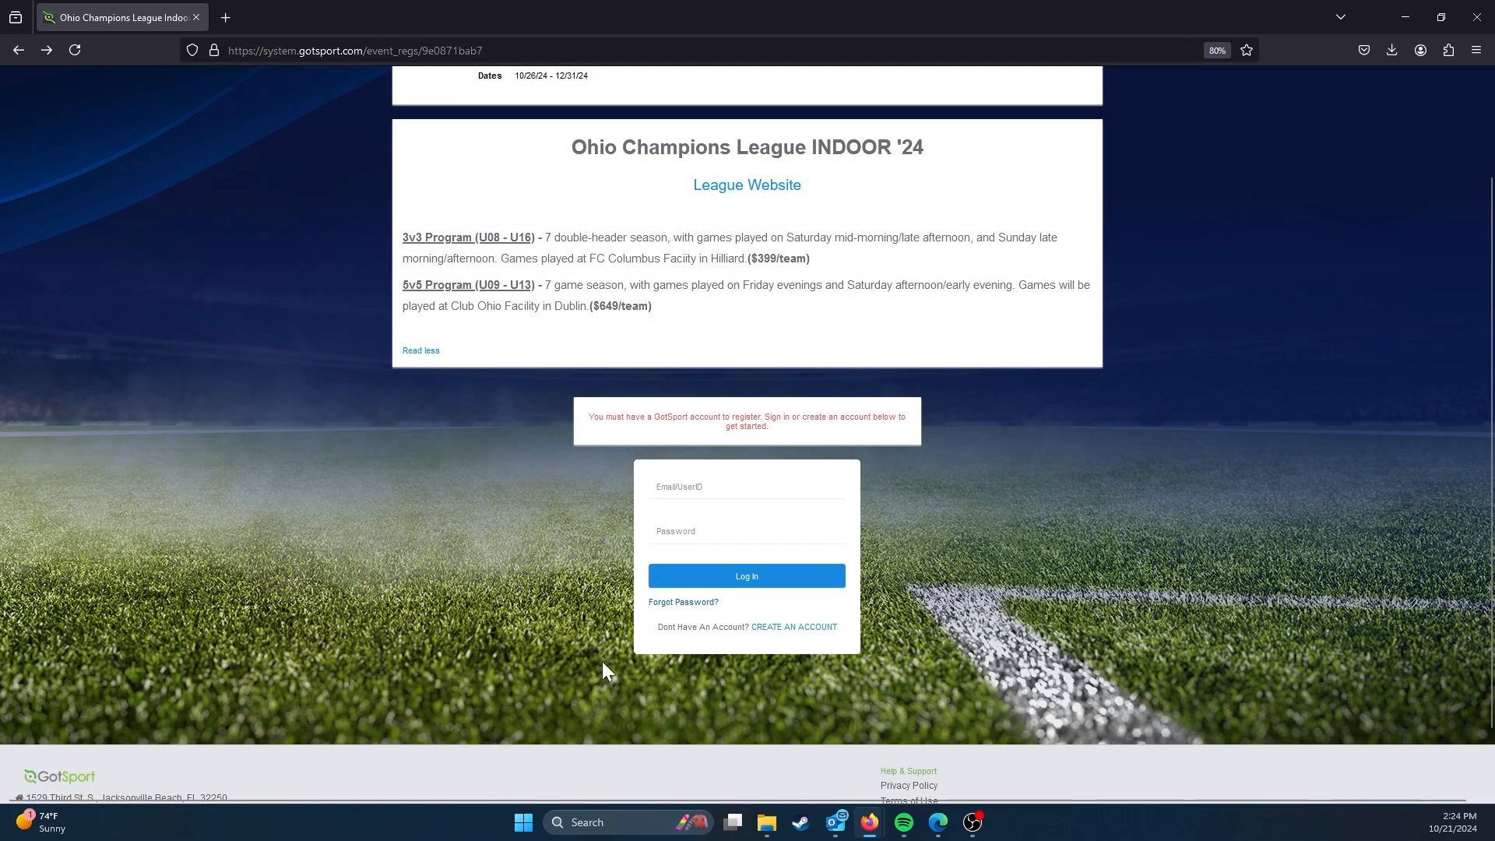
Step: Try to create a GotSport account from the event page with only the e-mail address and password filled in
left_click(814, 627)
scroll(811, 629, "down", 6)
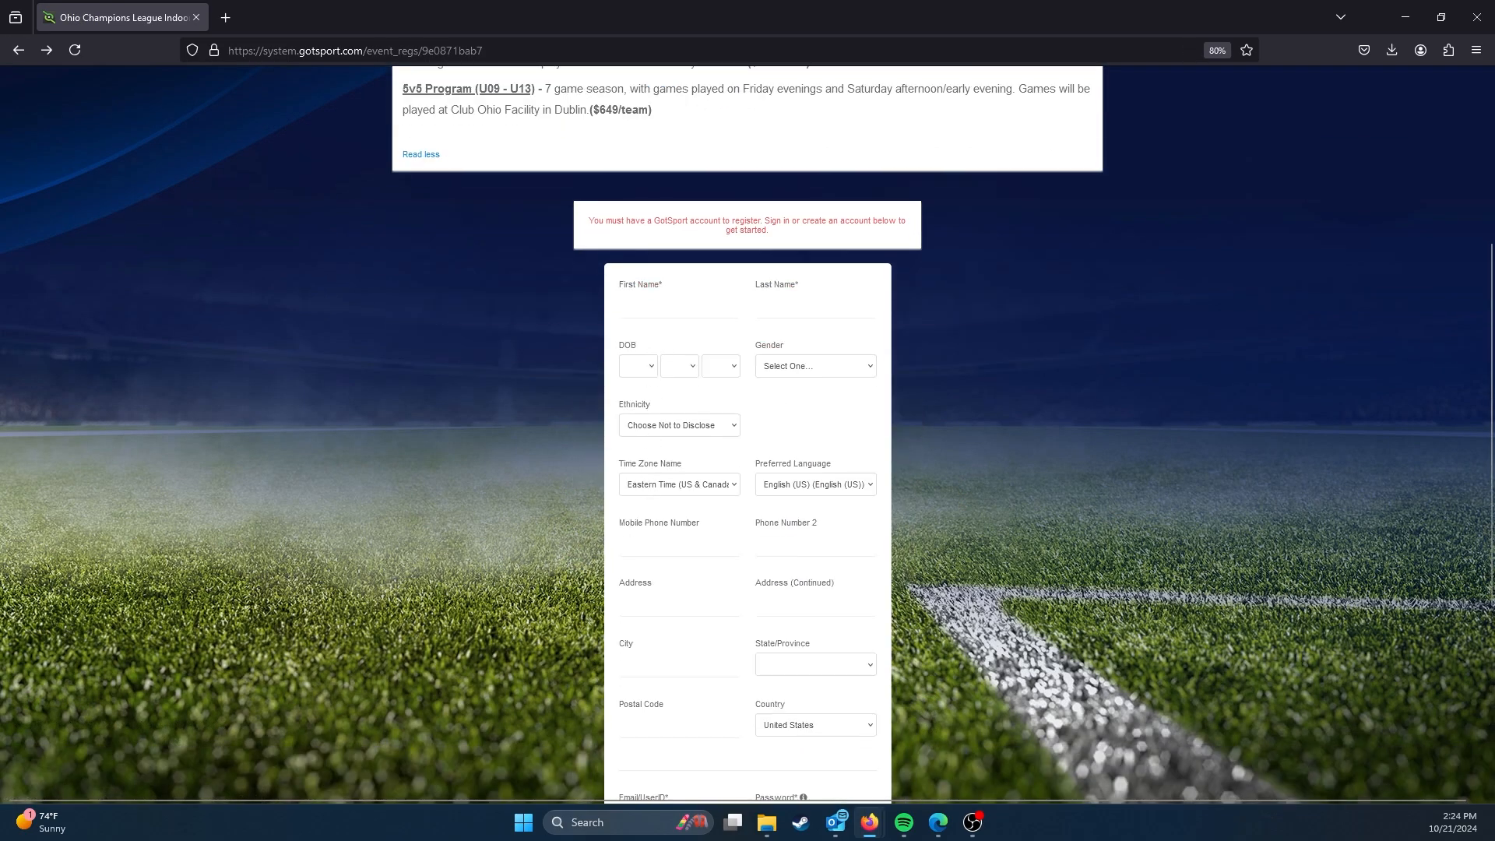
left_click(679, 495)
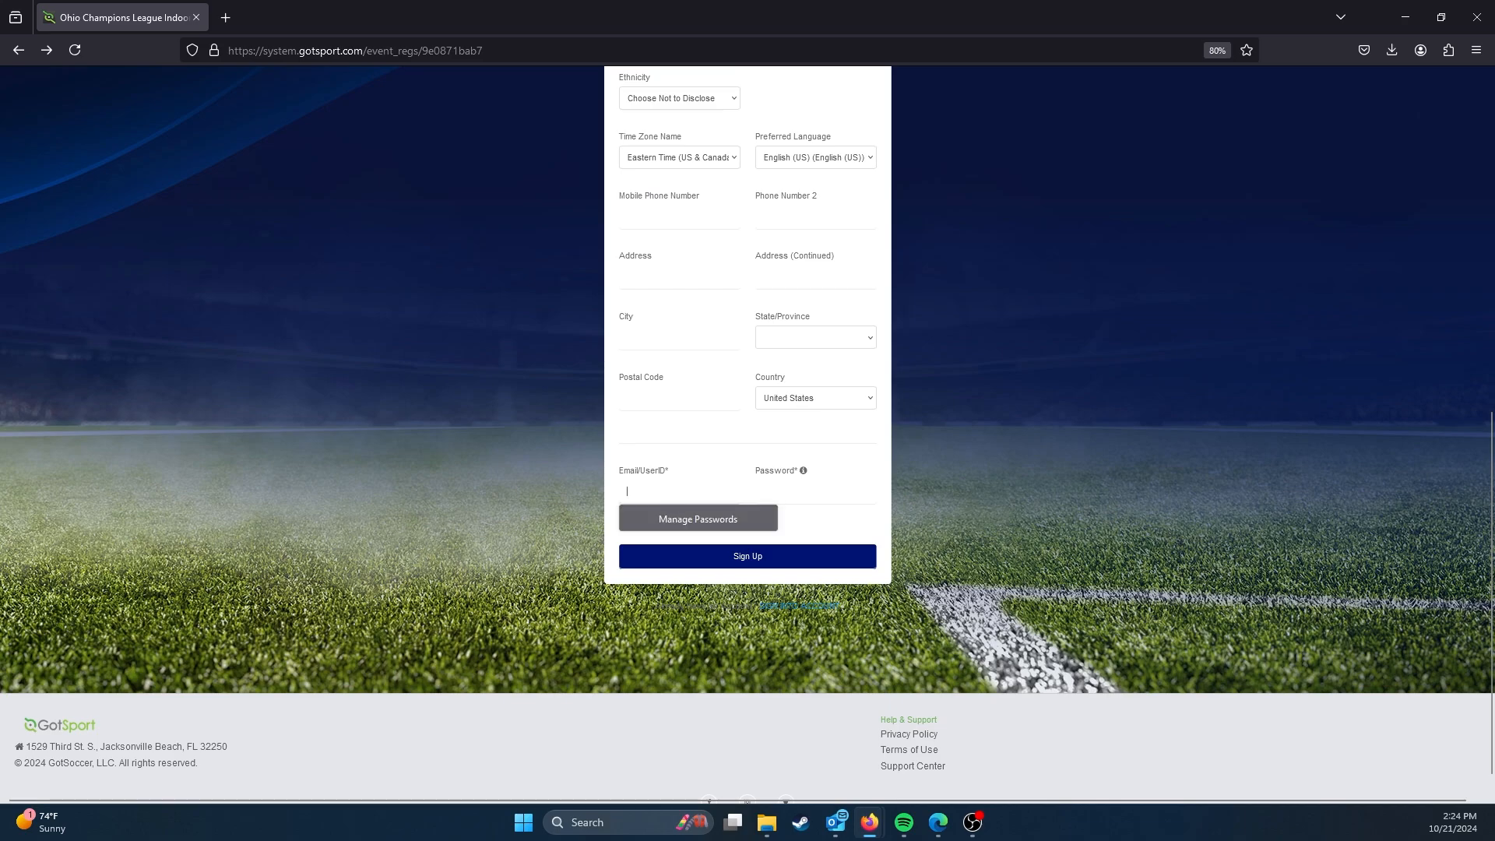
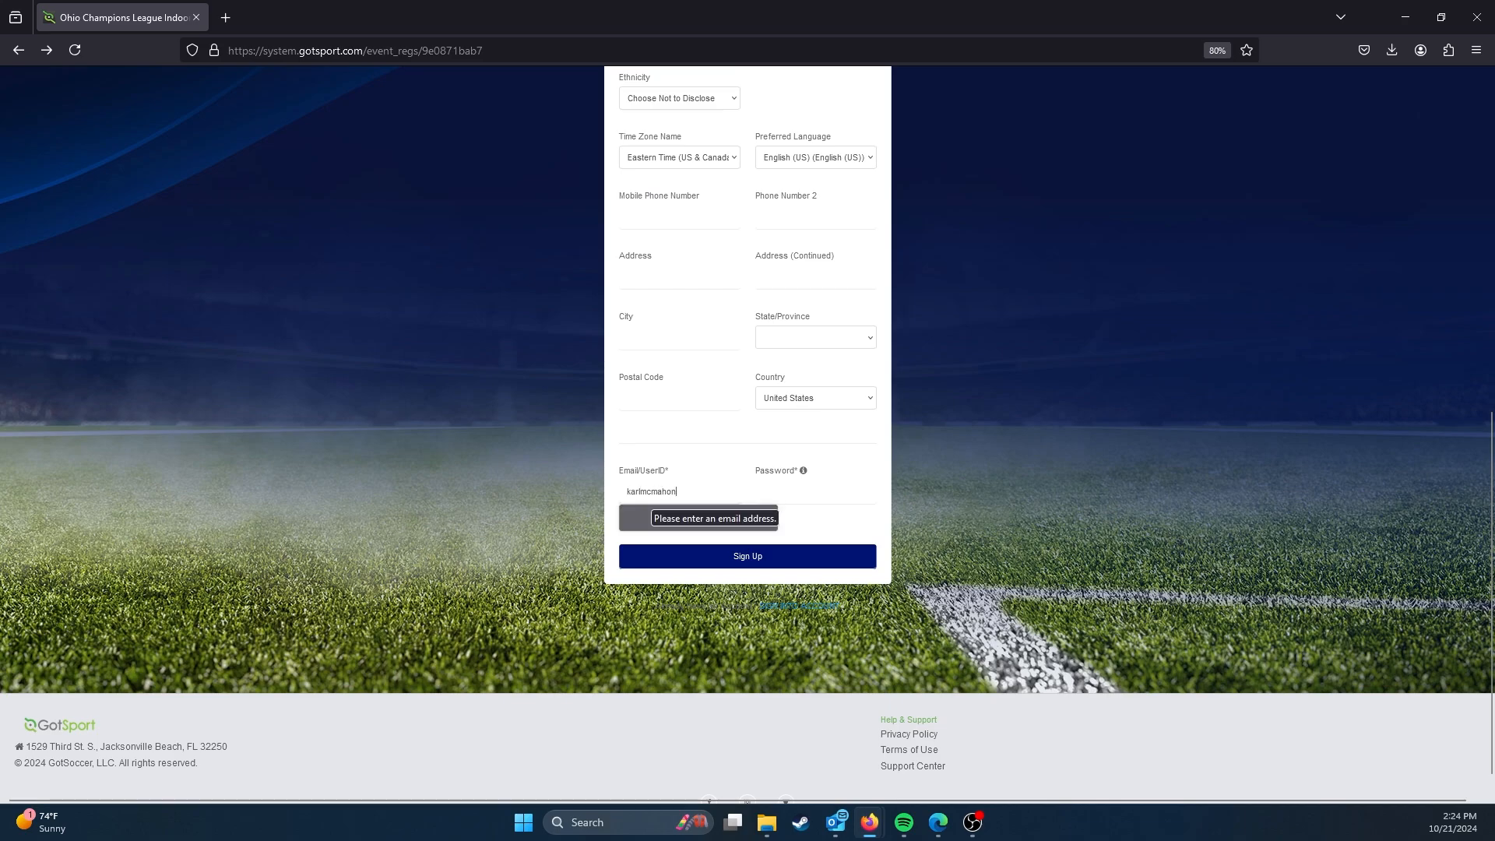
key("Tab")
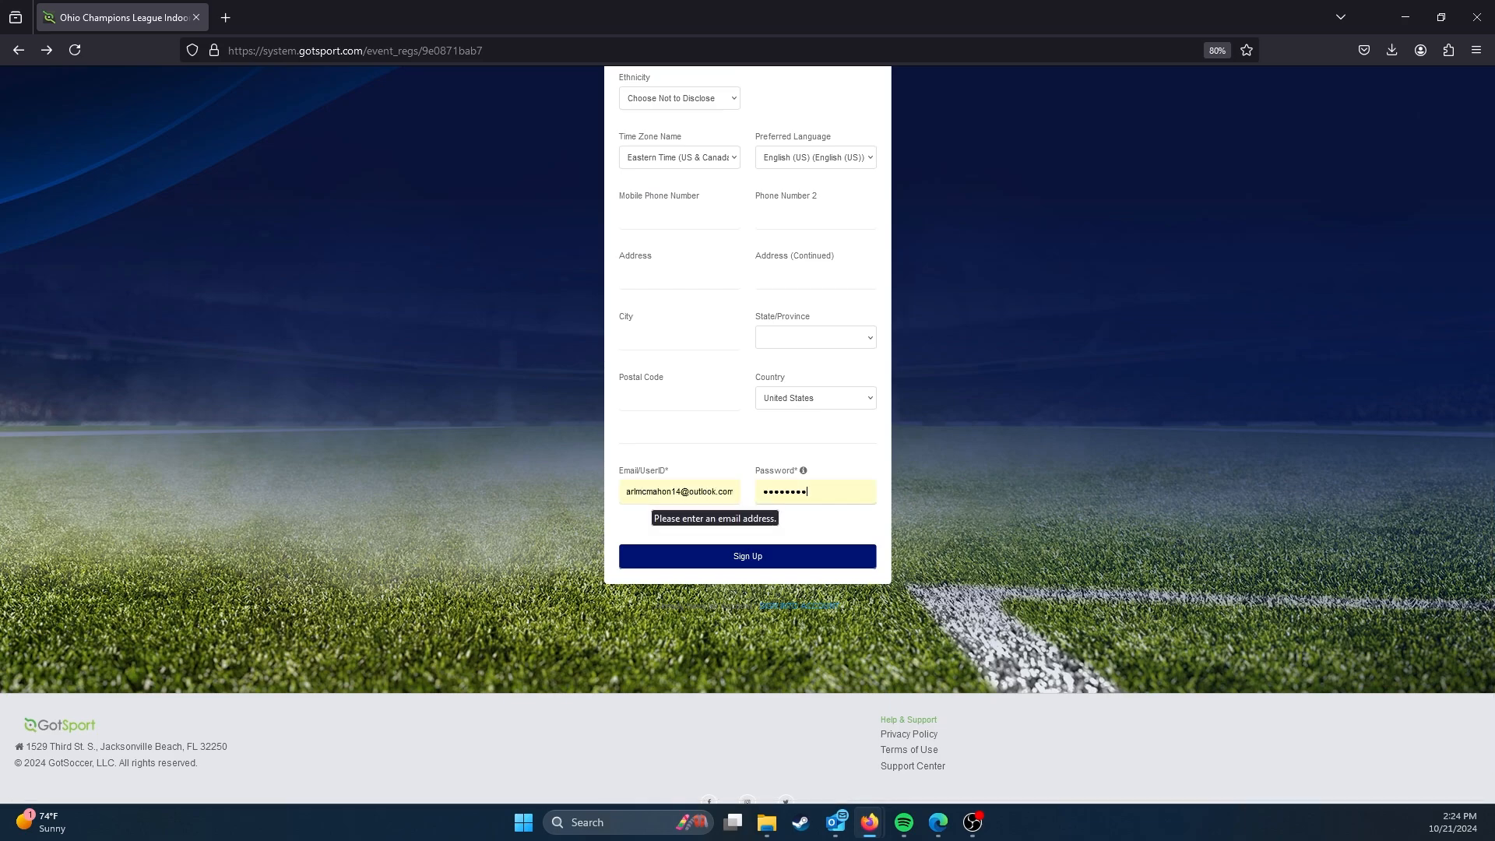
key("ctrl+a")
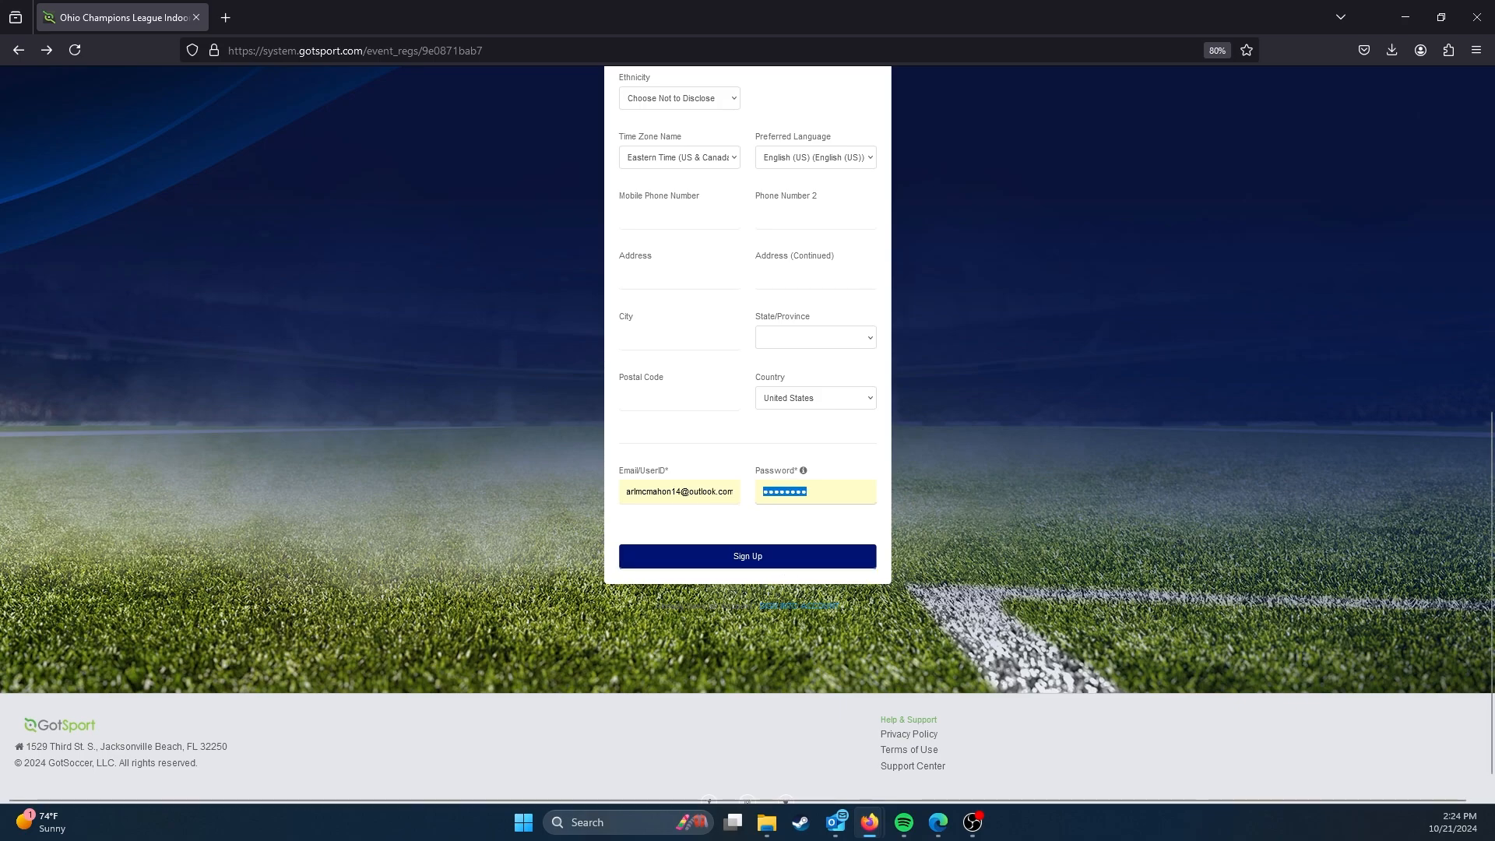
type("•••••••••••")
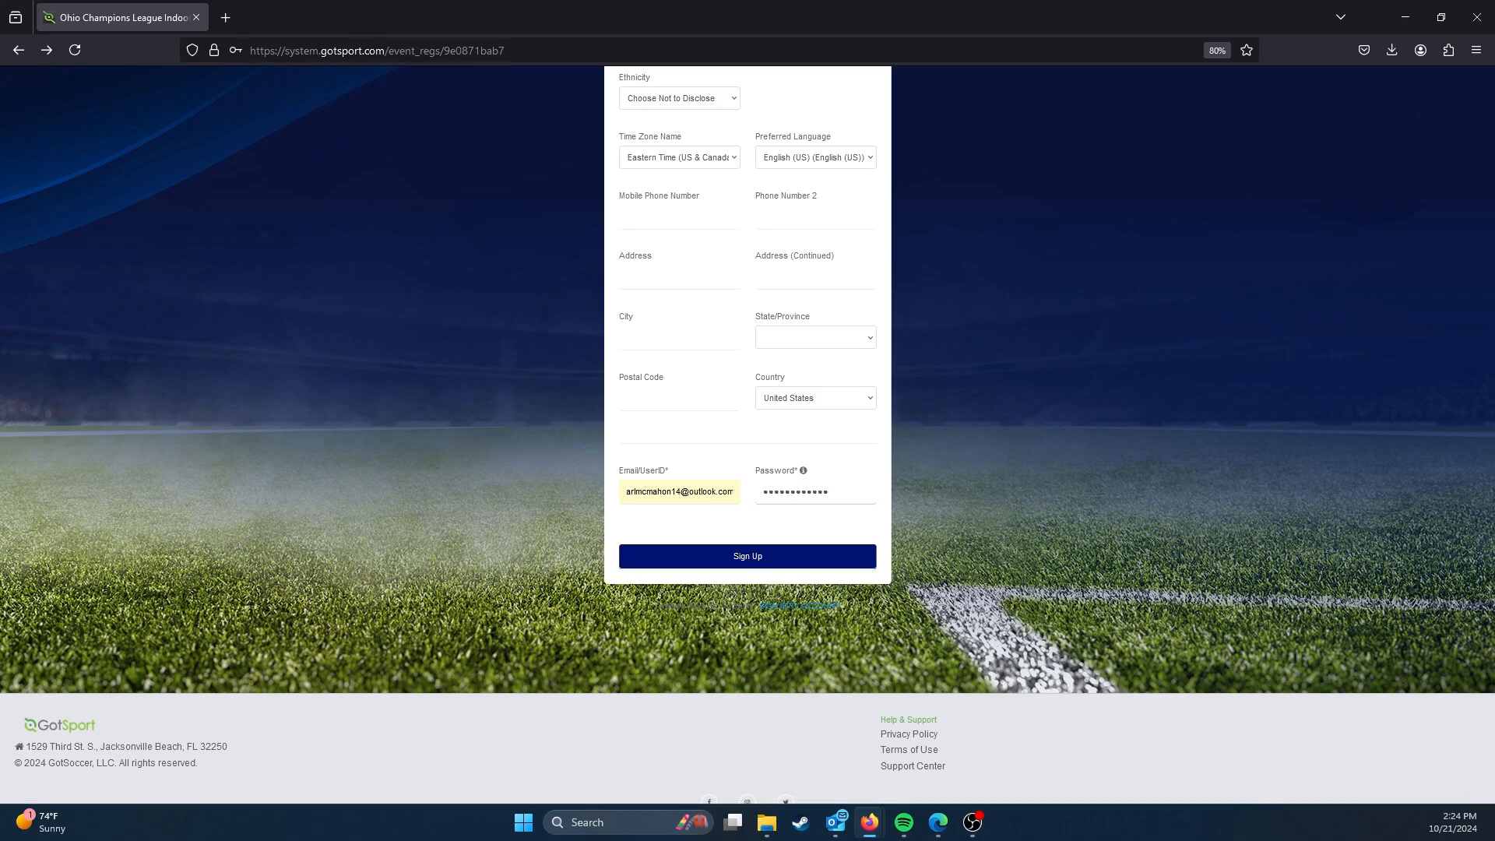
left_click(853, 555)
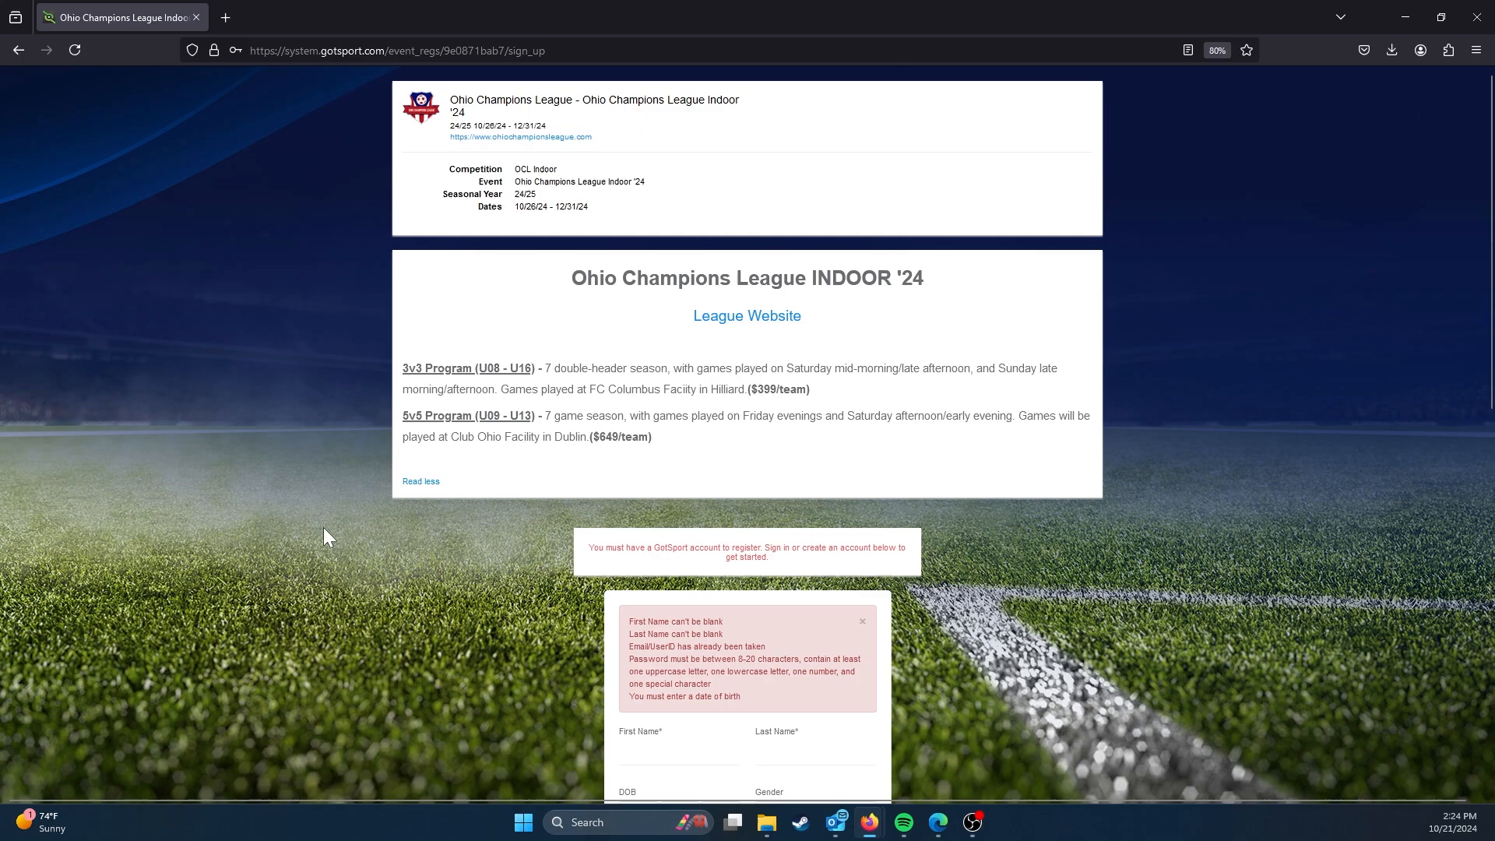
Step: Examine the error messages on the account sign-up form, highlighting the one about the Email/UserID
scroll(374, 506, "down", 3)
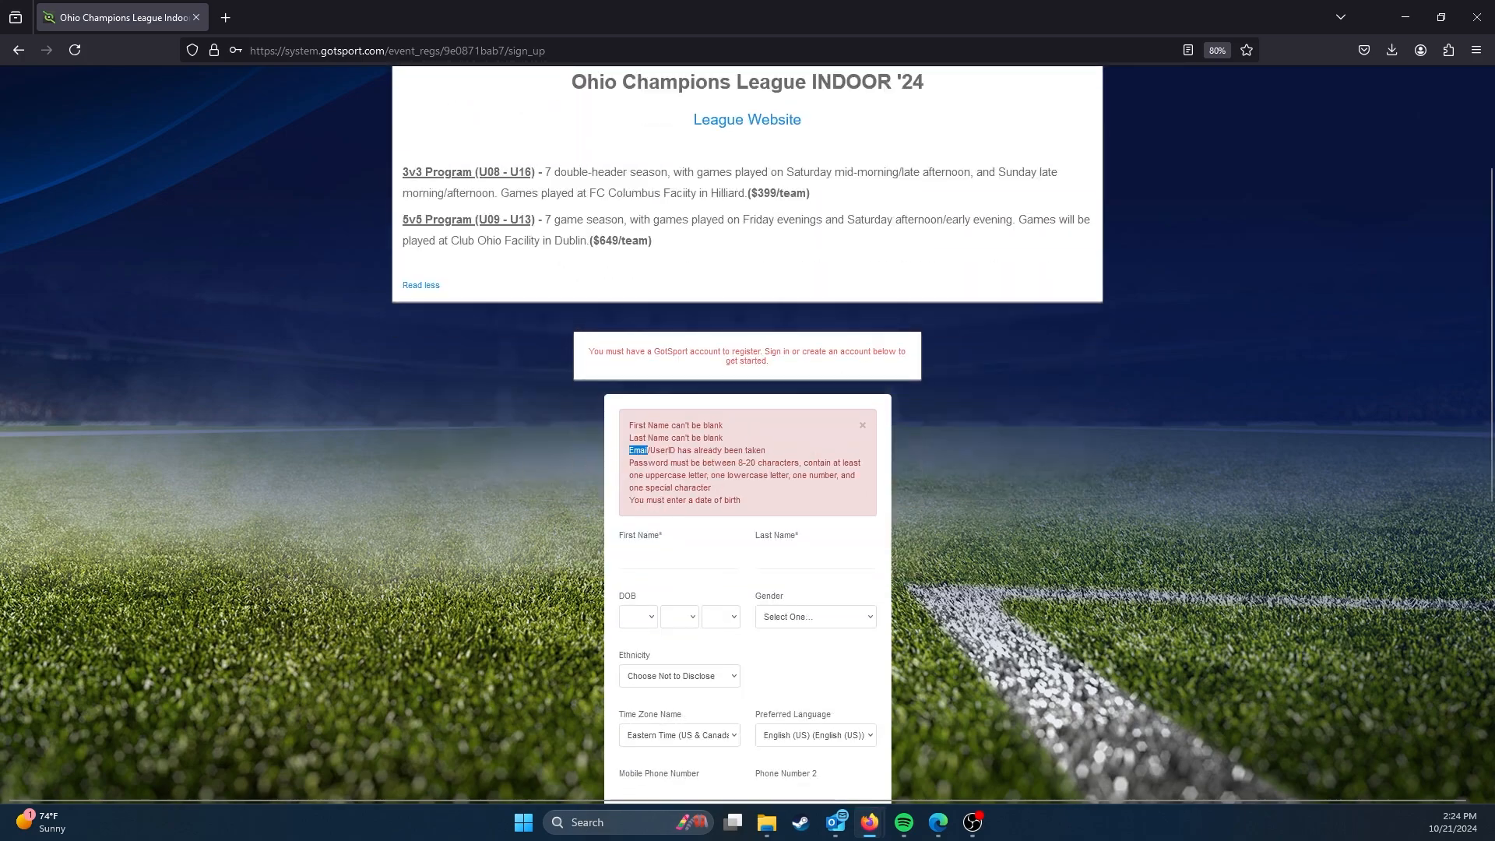
left_click_drag(629, 452, 767, 453)
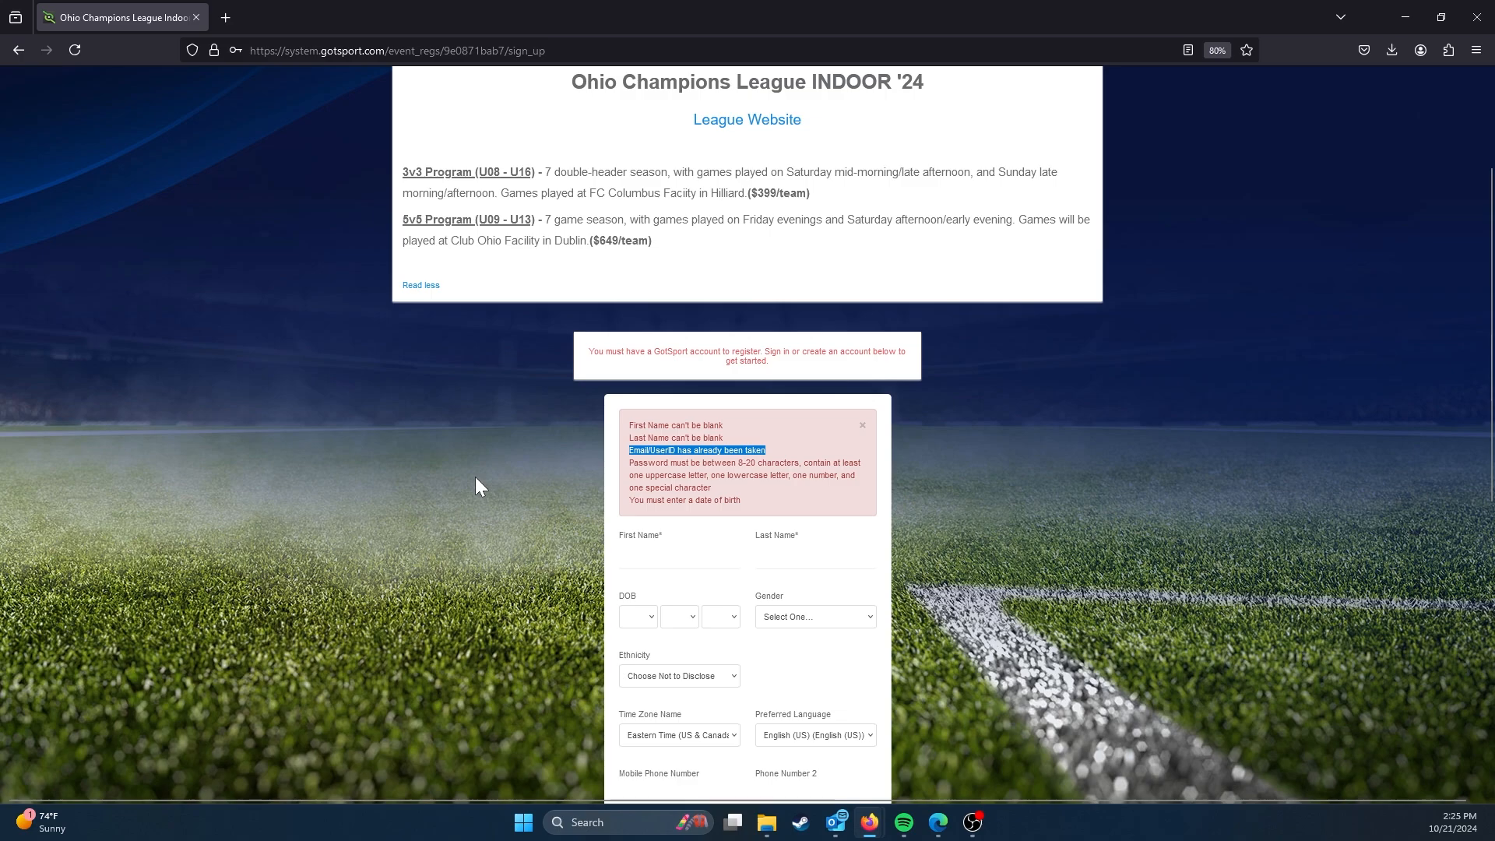
scroll(466, 498, "down", 1)
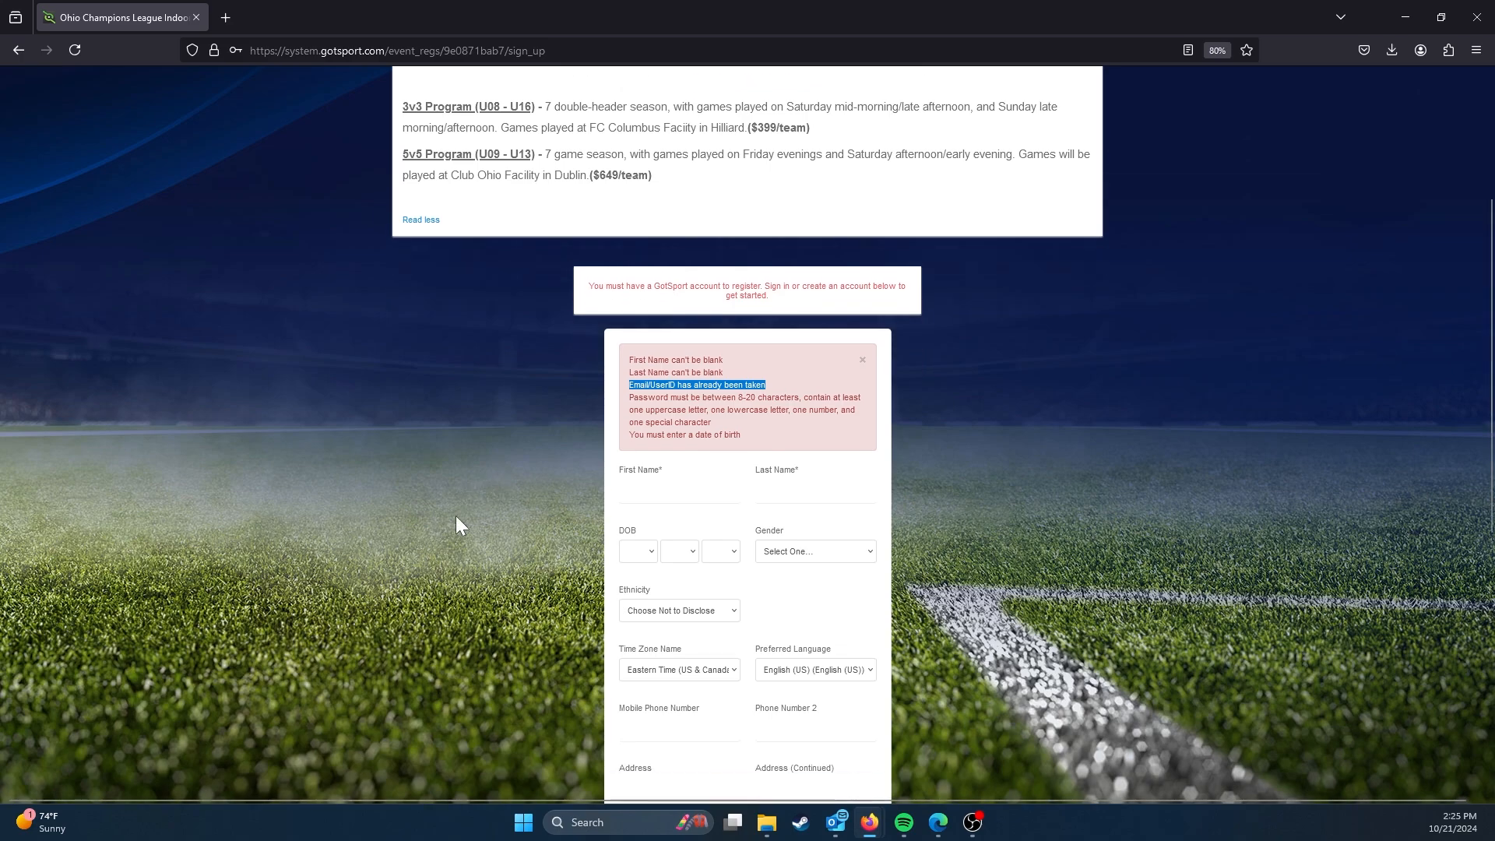
scroll(448, 546, "down", 3)
scroll(428, 584, "down", 3)
scroll(426, 610, "up", 7)
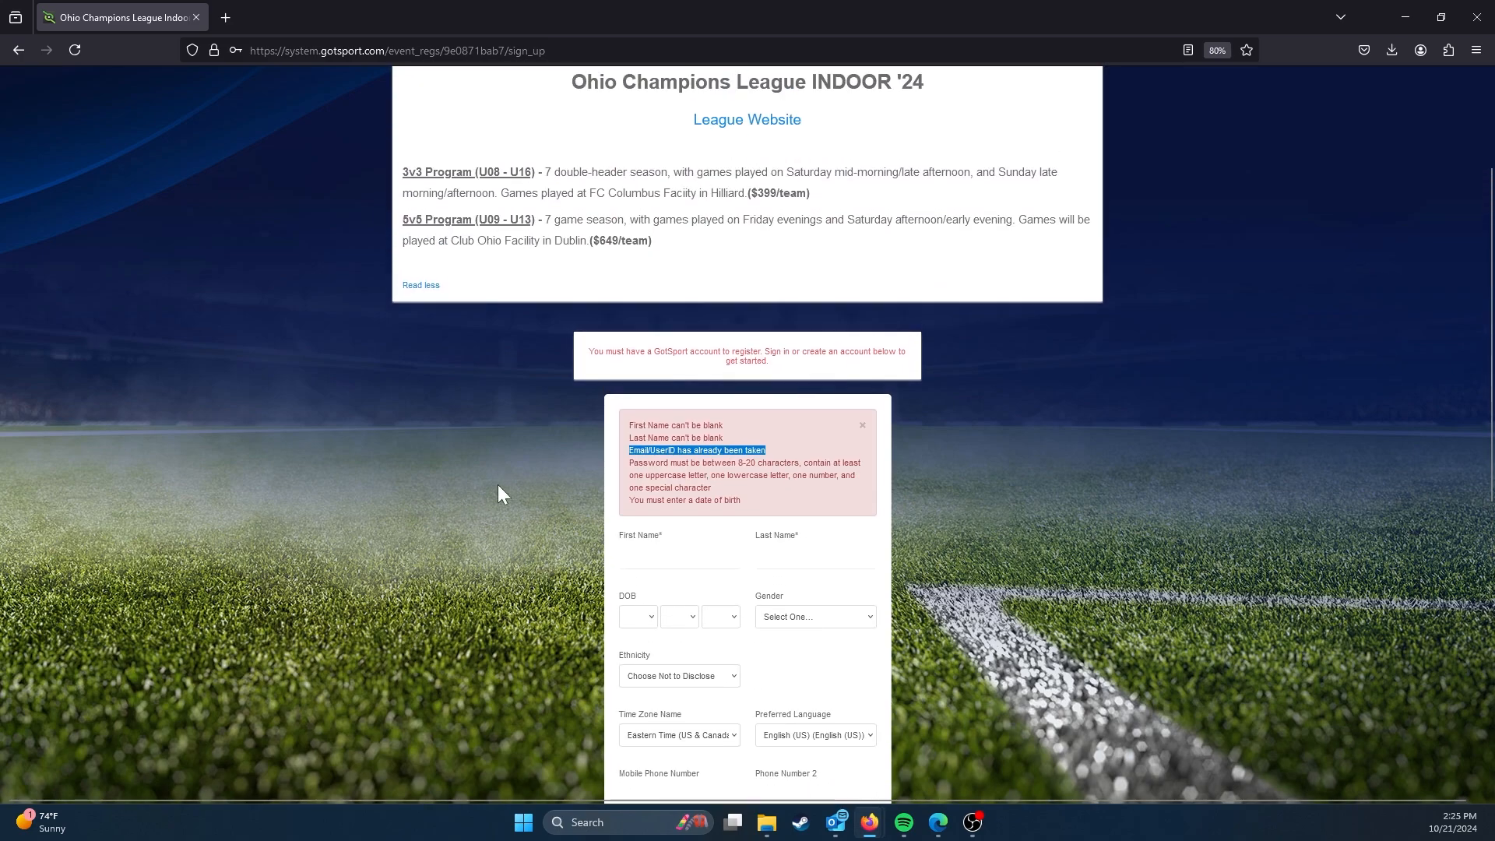
scroll(518, 435, "down", 1)
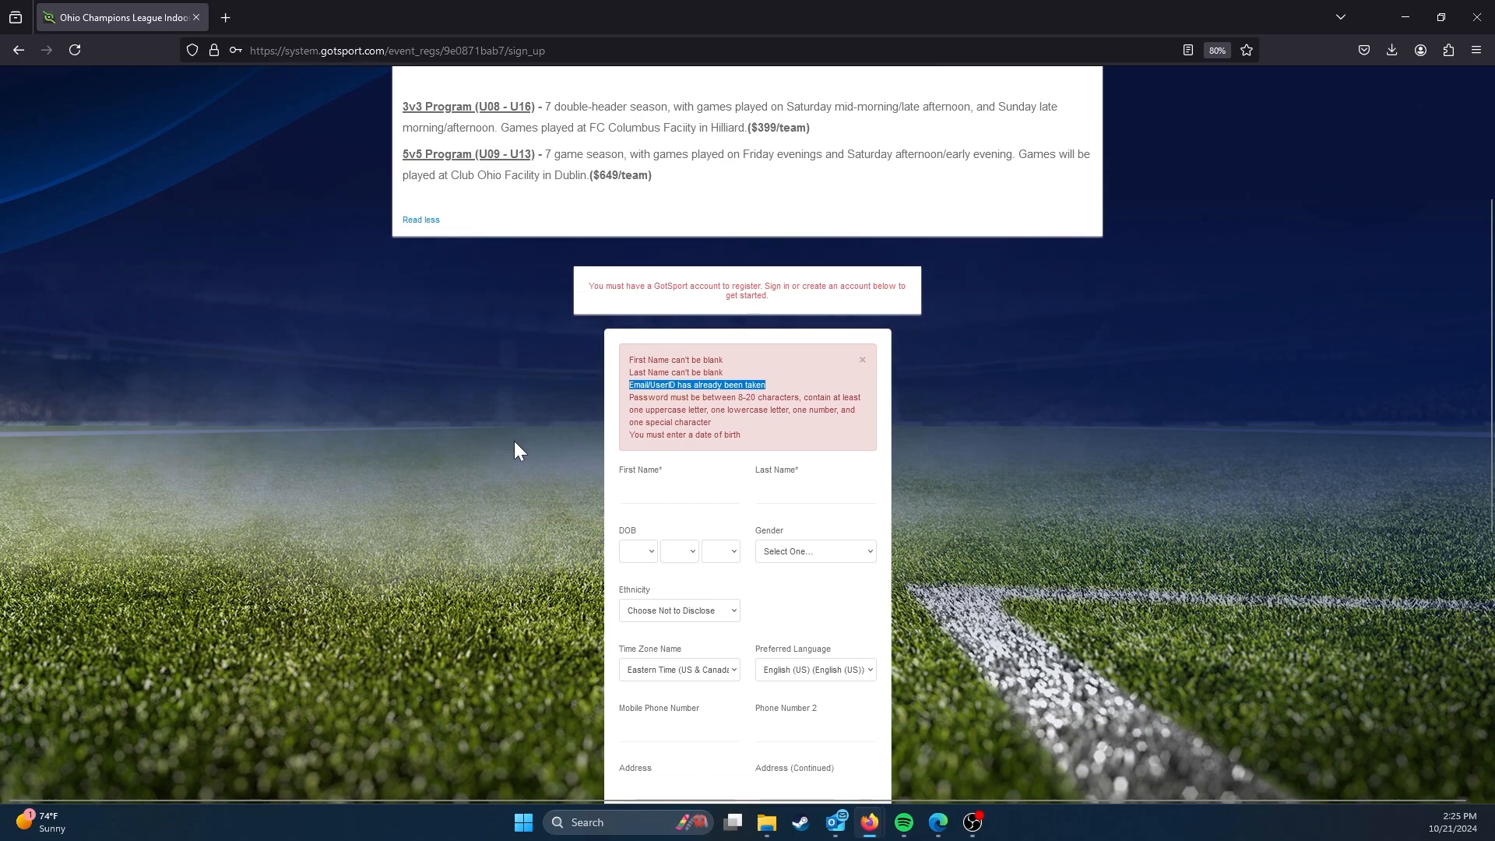
scroll(526, 445, "down", 1)
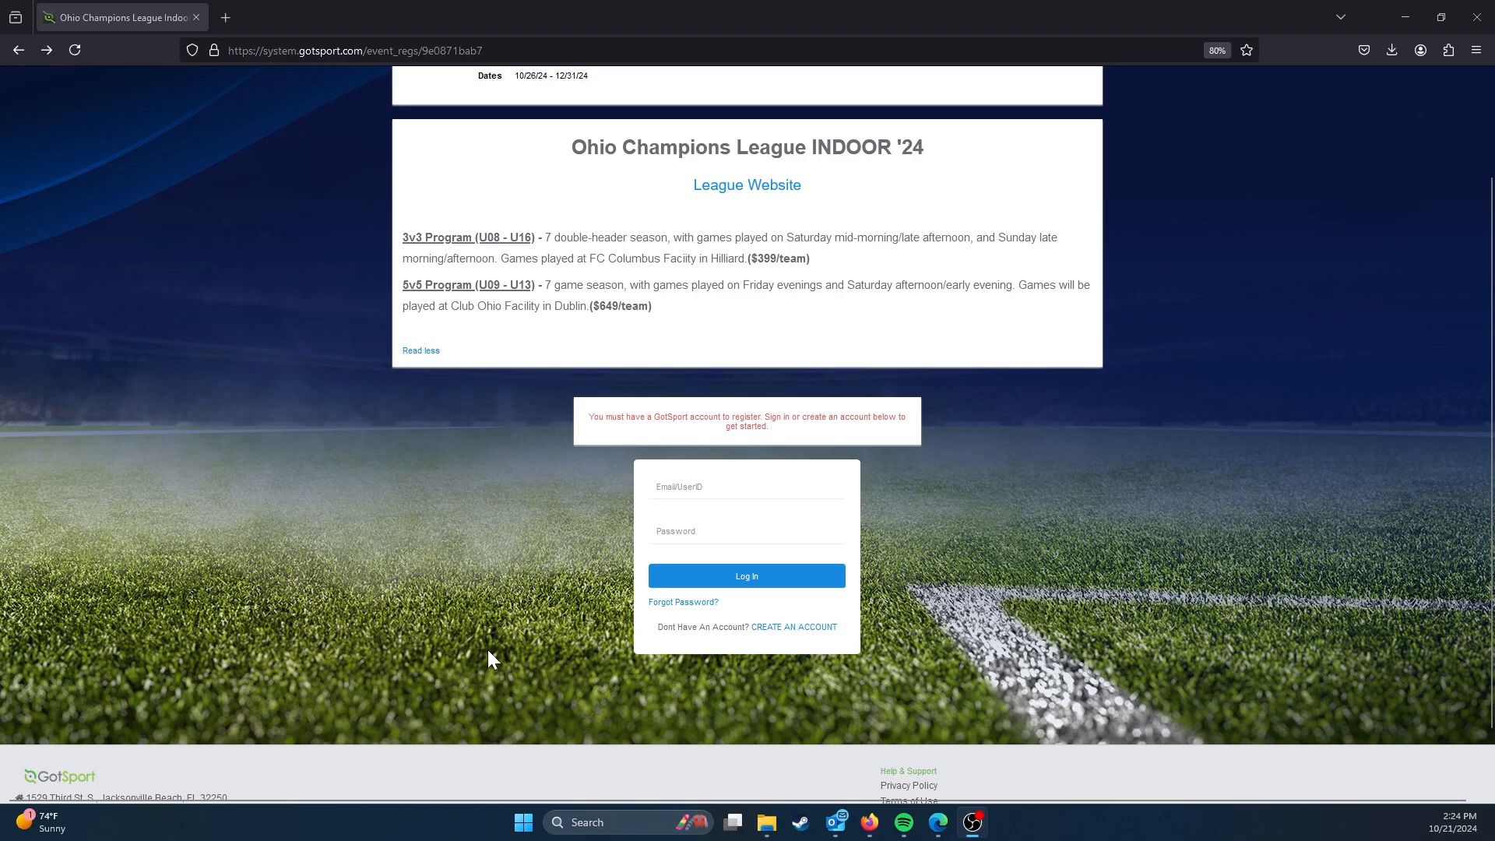
Step: Open the forgotten password reset page from the event's login form
left_click(689, 603)
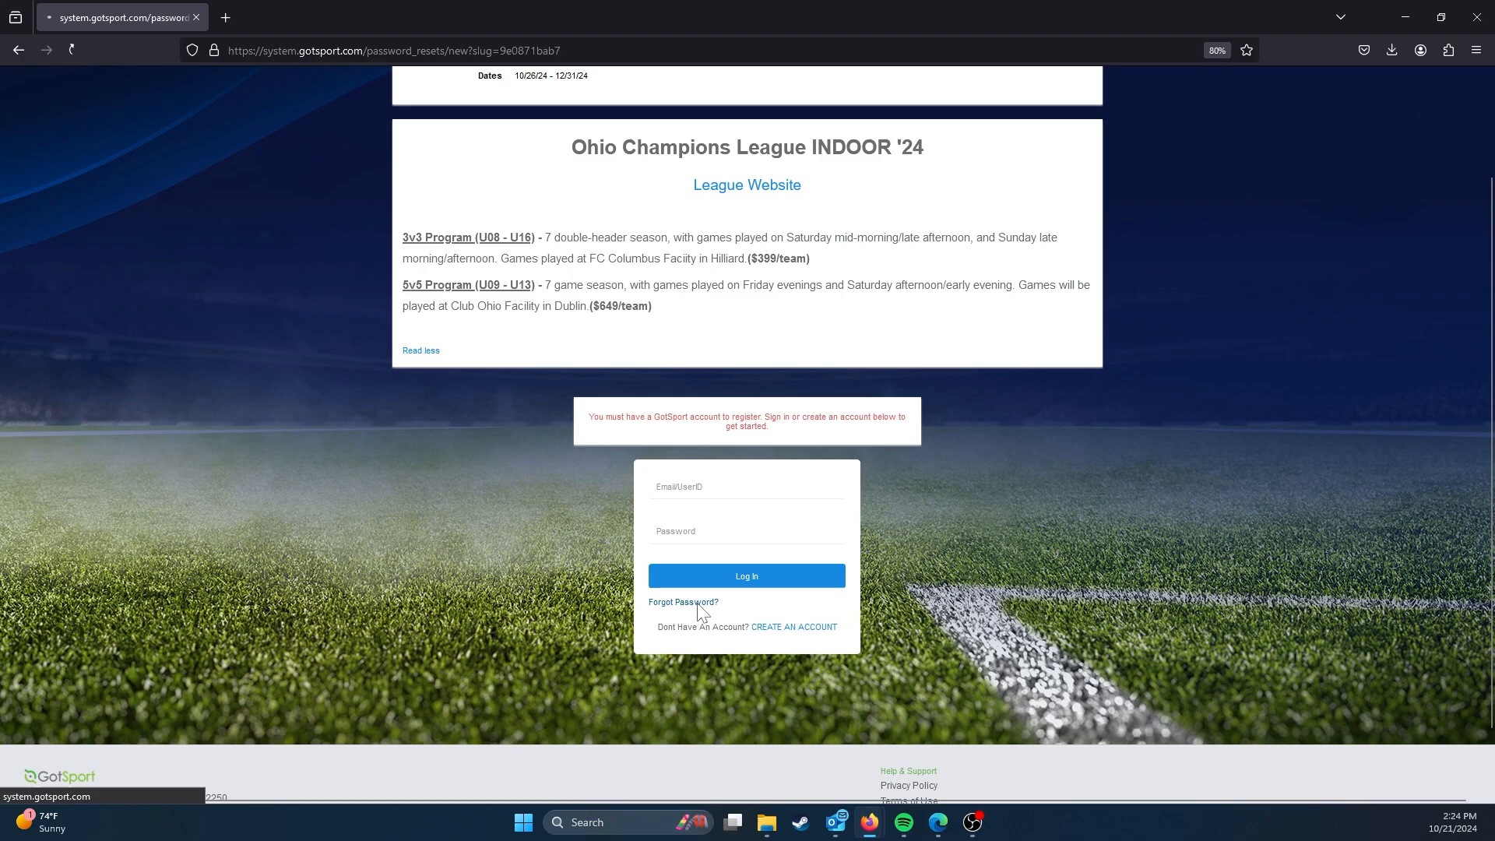